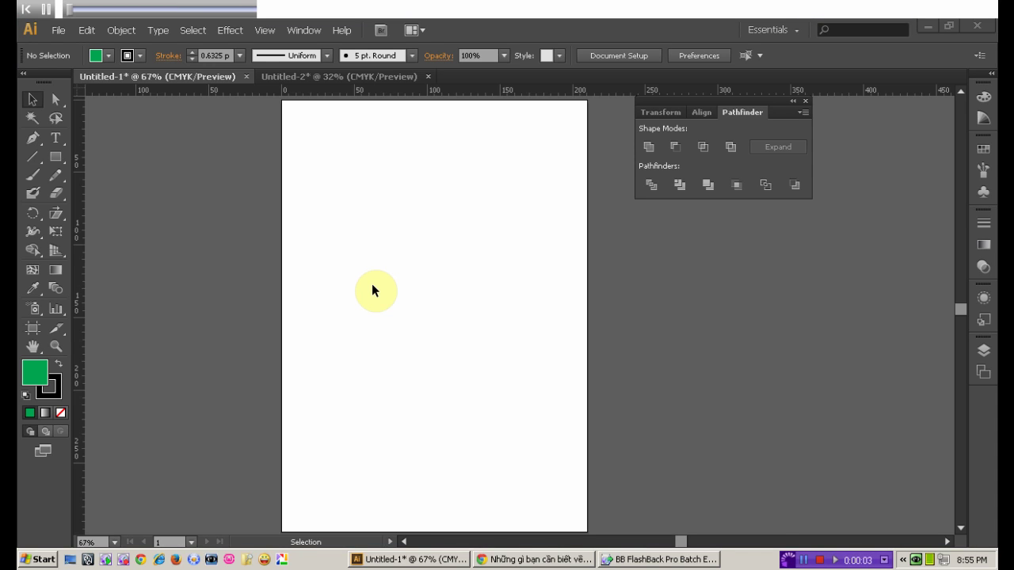
# - Draw a green-filled circle in the middle of the page with the Ellipse Tool
pyautogui.click(57, 162)
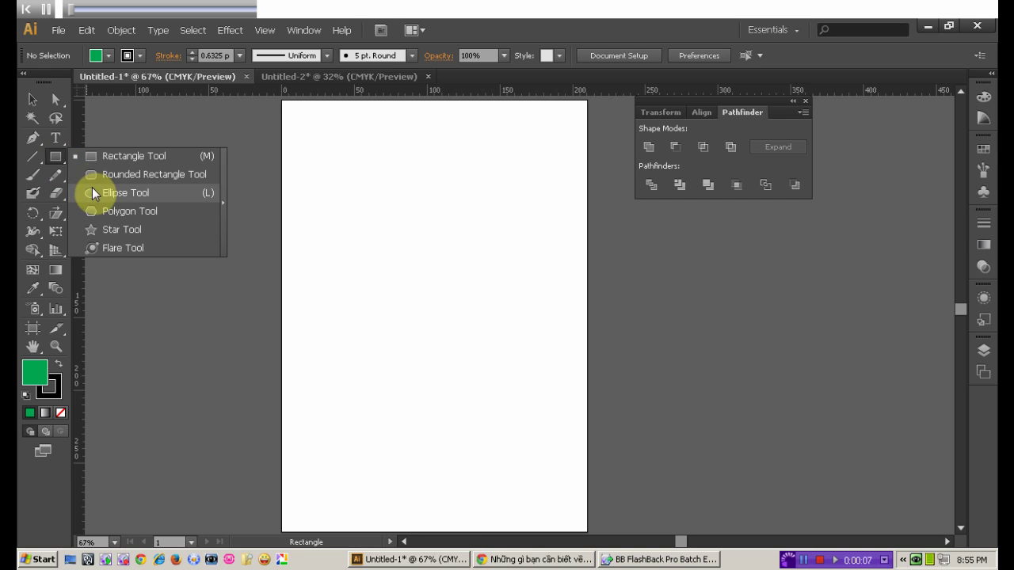
pyautogui.moveTo(57, 162); pyautogui.dragTo(91, 190)
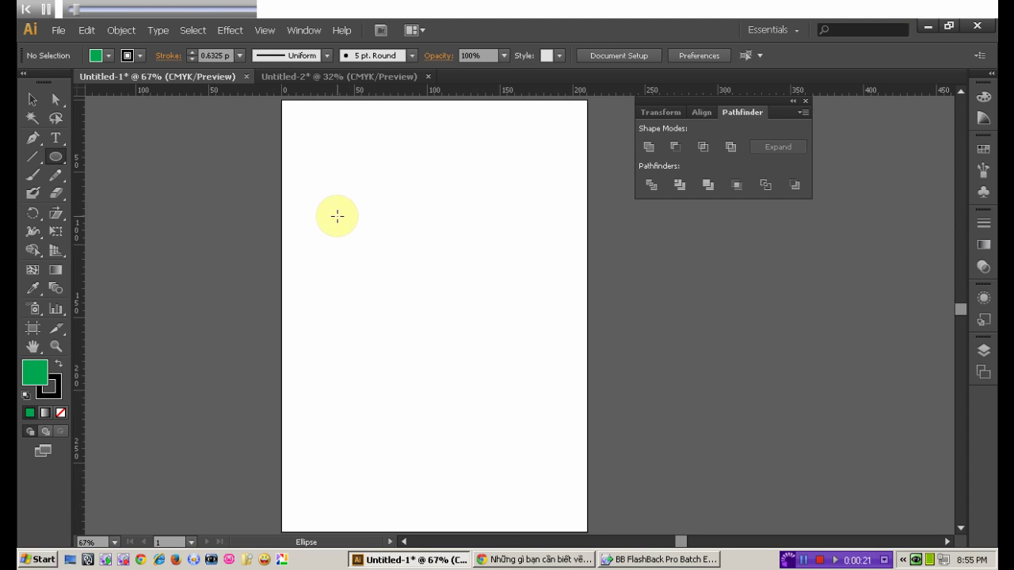
pyautogui.moveTo(327, 204); pyautogui.dragTo(500, 412)
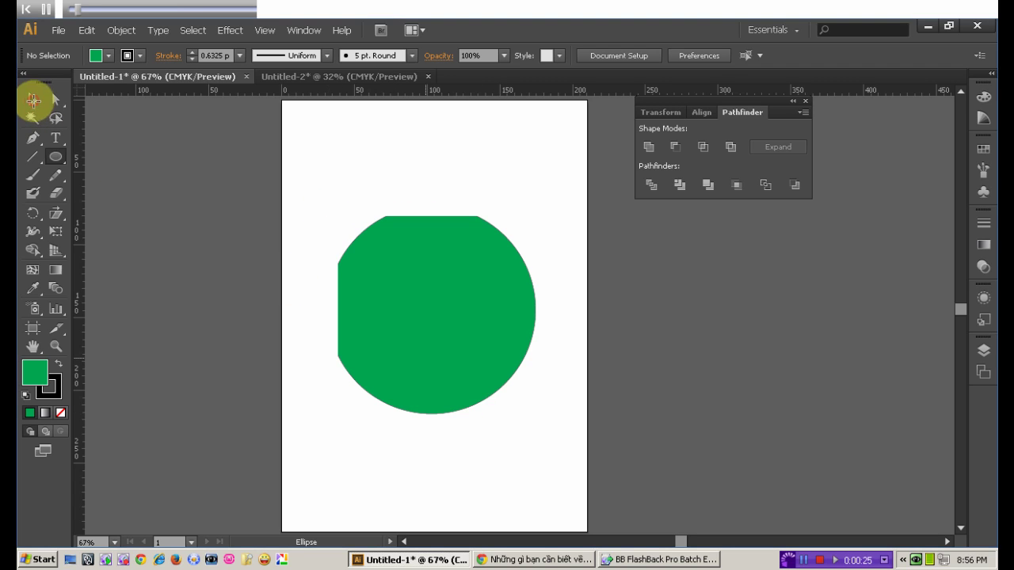
pyautogui.click(33, 99)
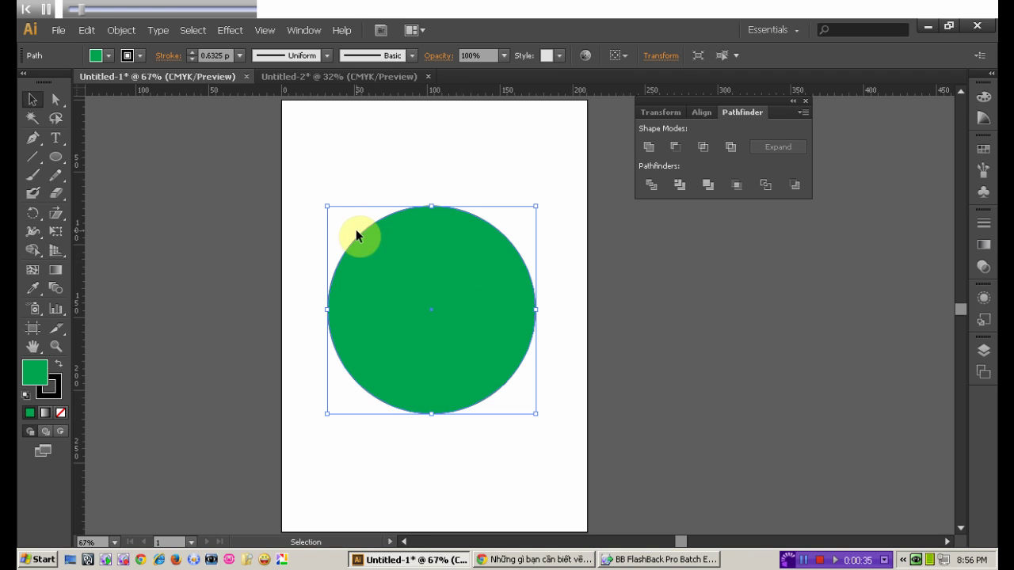
pyautogui.click(86, 30)
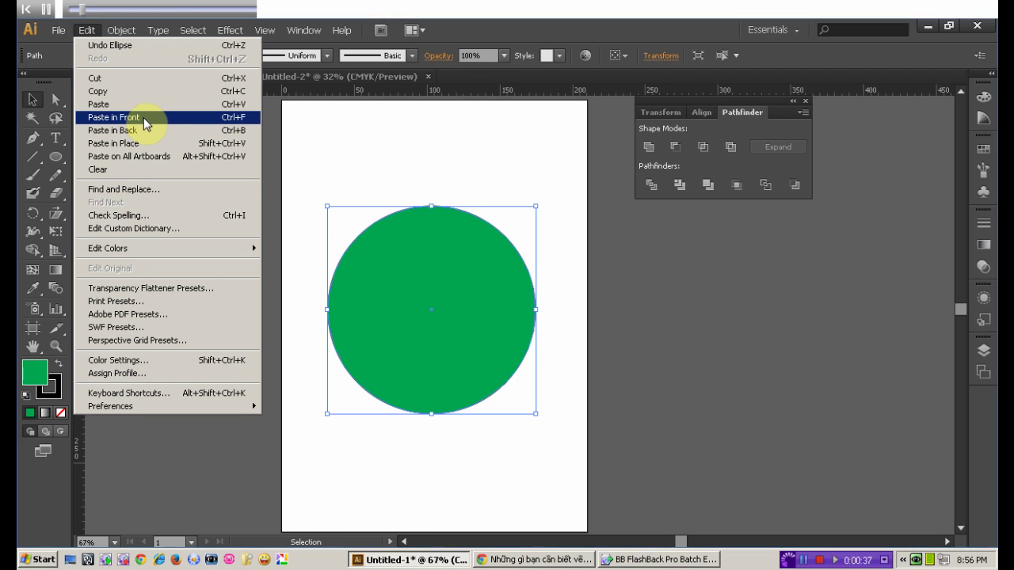
pyautogui.click(483, 32)
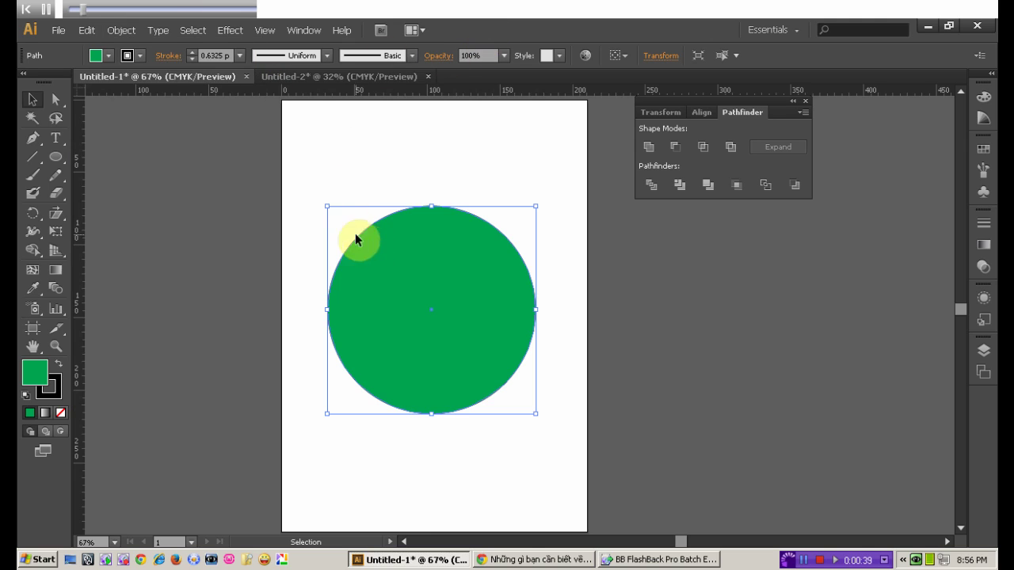
pyautogui.moveTo(56, 216); pyautogui.dragTo(106, 216)
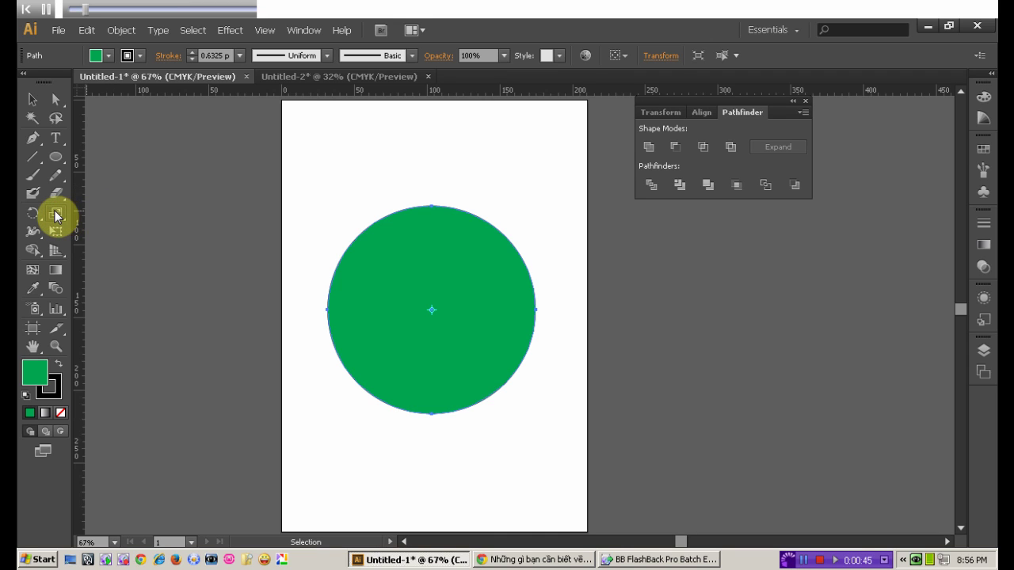
# - Make a uniformly scaled 85% copy of the circle with the Scale tool
pyautogui.doubleClick(55, 216)
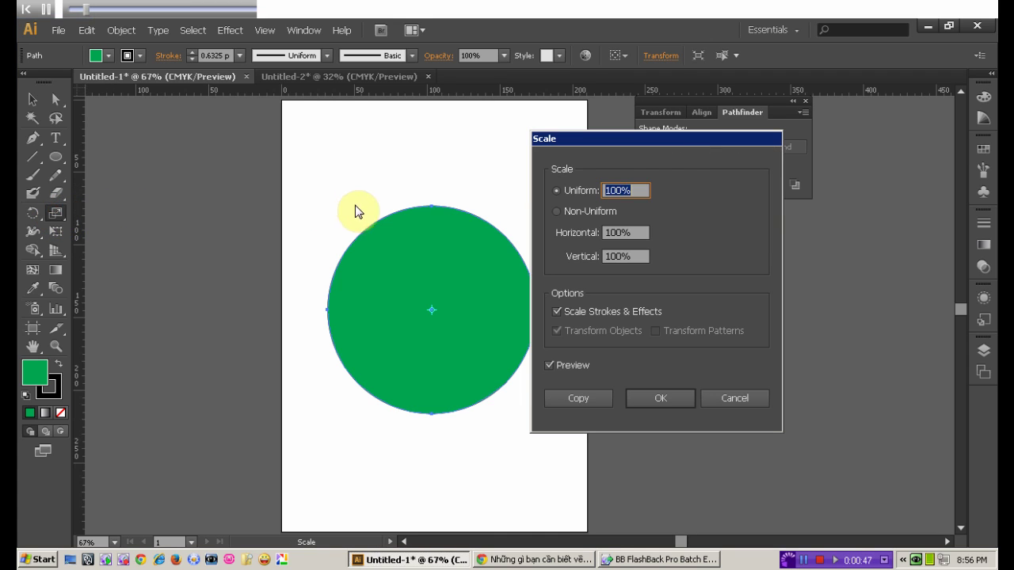
pyautogui.moveTo(648, 138); pyautogui.dragTo(724, 150)
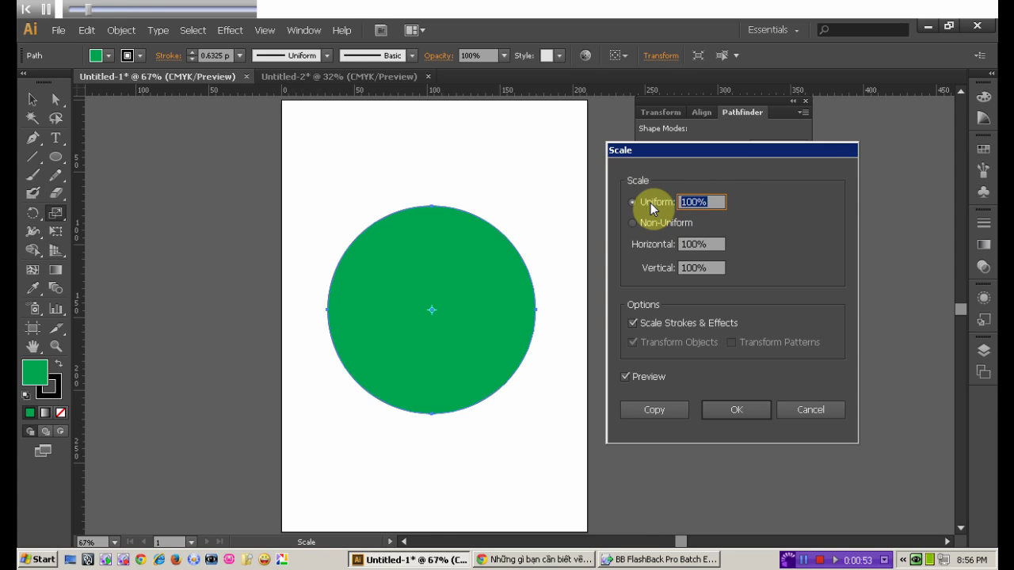
pyautogui.write('85')
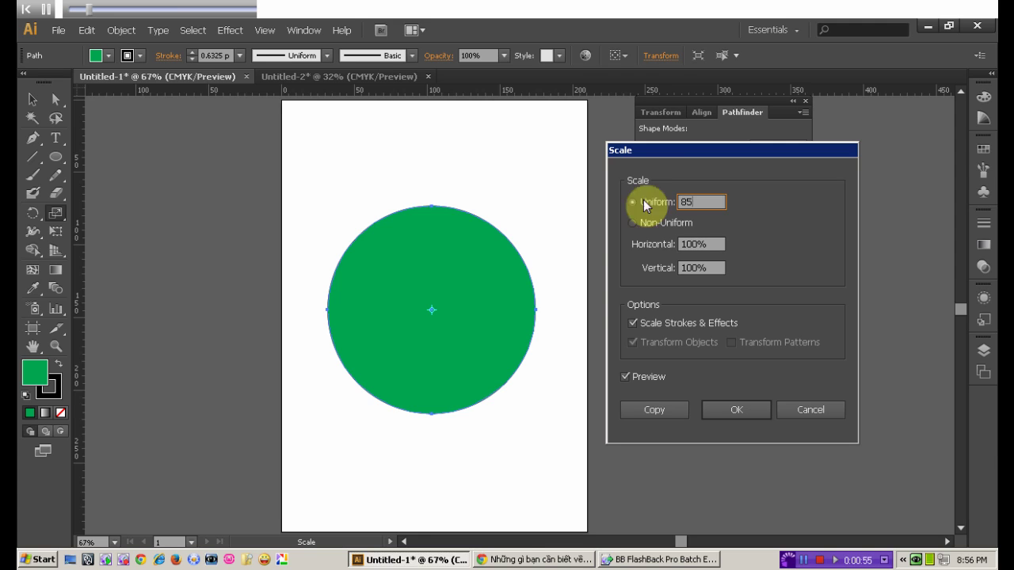
pyautogui.click(626, 375)
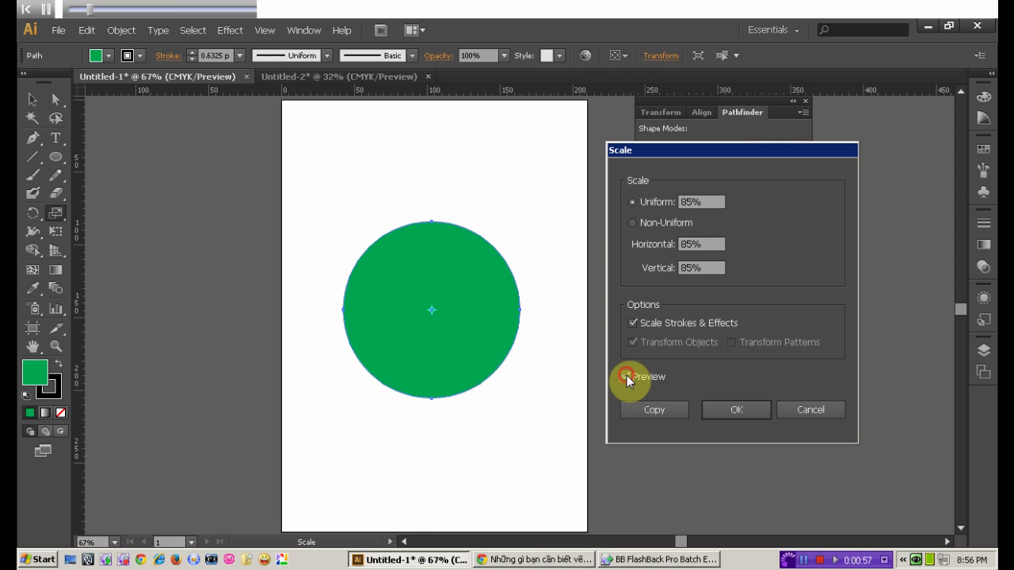
pyautogui.click(667, 411)
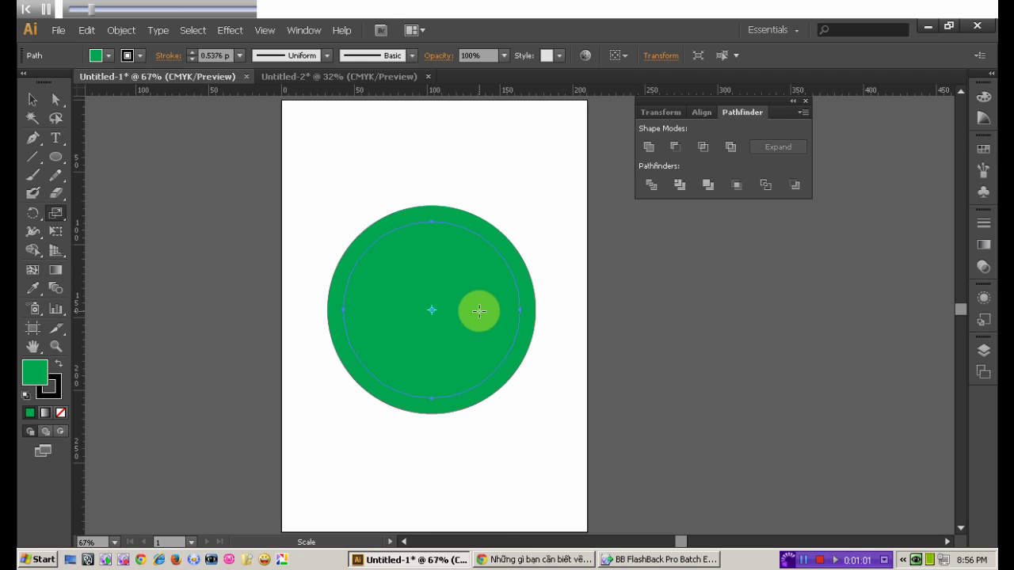
# - Select both circles and apply Pathfinder Exclude to leave a green ring
pyautogui.click(31, 100)
pyautogui.moveTo(336, 172)
pyautogui.mouseDown()
pyautogui.moveTo(513, 358)
pyautogui.moveTo(541, 362)
pyautogui.mouseUp()
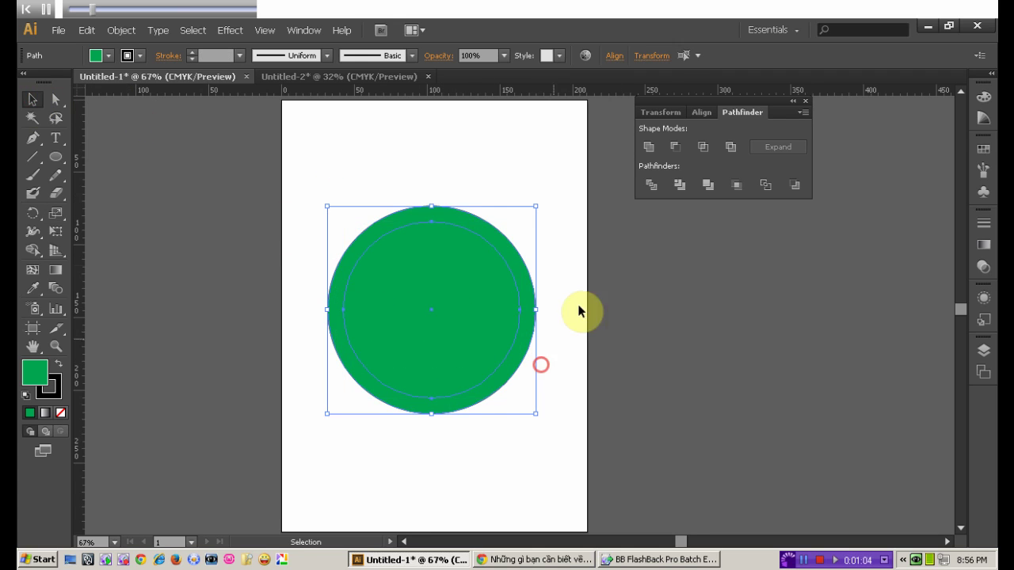
pyautogui.click(732, 145)
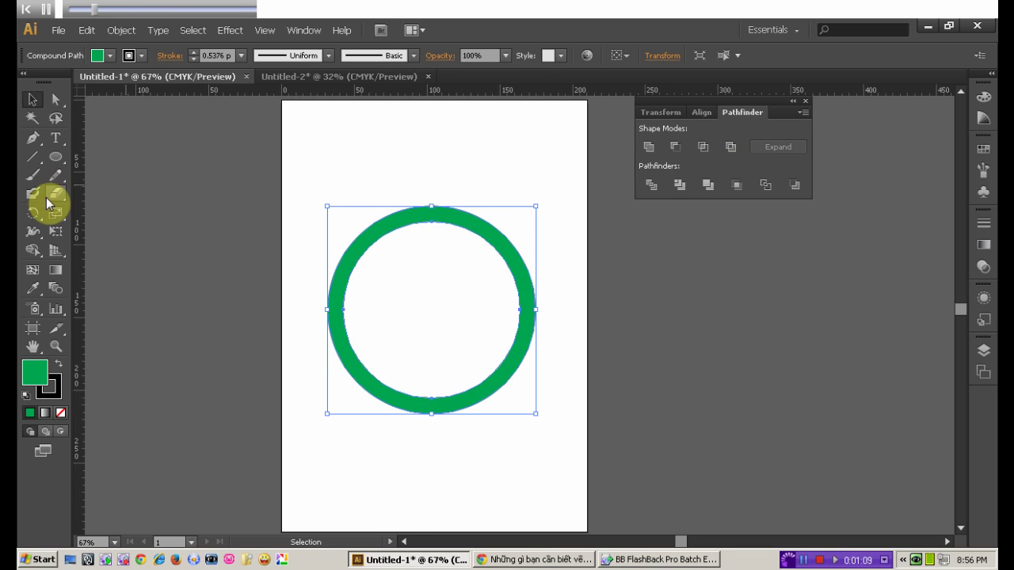
pyautogui.click(57, 157)
pyautogui.moveTo(63, 161); pyautogui.dragTo(84, 154)
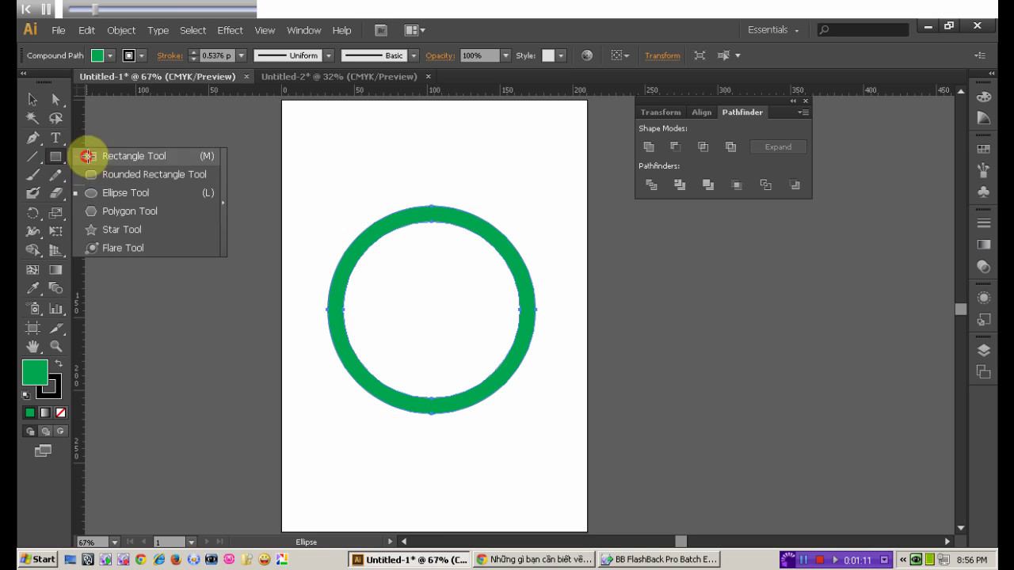
# - Draw a tall narrow bar through the ring, and turn off Snap to Point and Snap to Grid
pyautogui.moveTo(406, 146); pyautogui.dragTo(420, 458)
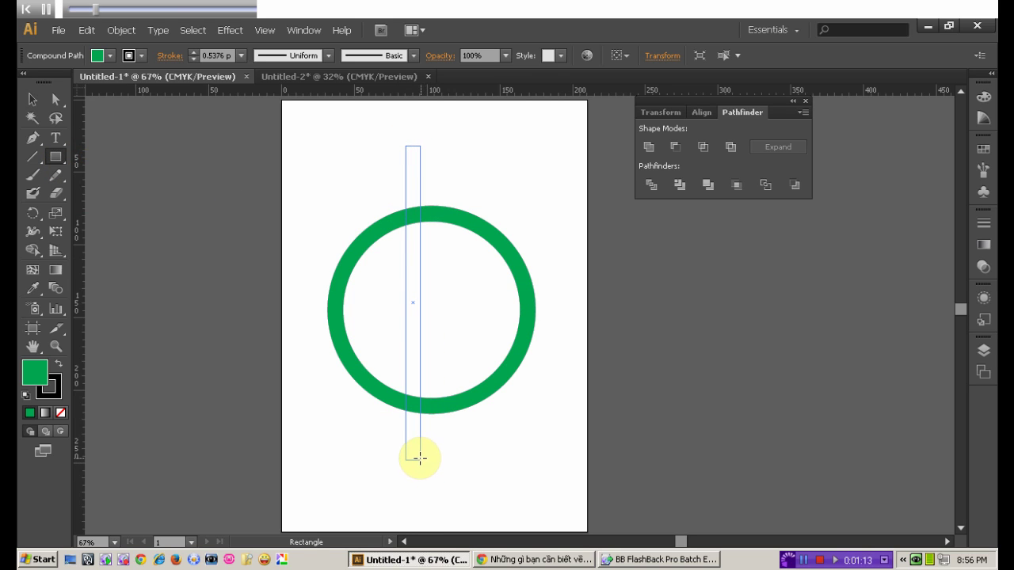
pyautogui.moveTo(424, 458); pyautogui.dragTo(421, 457)
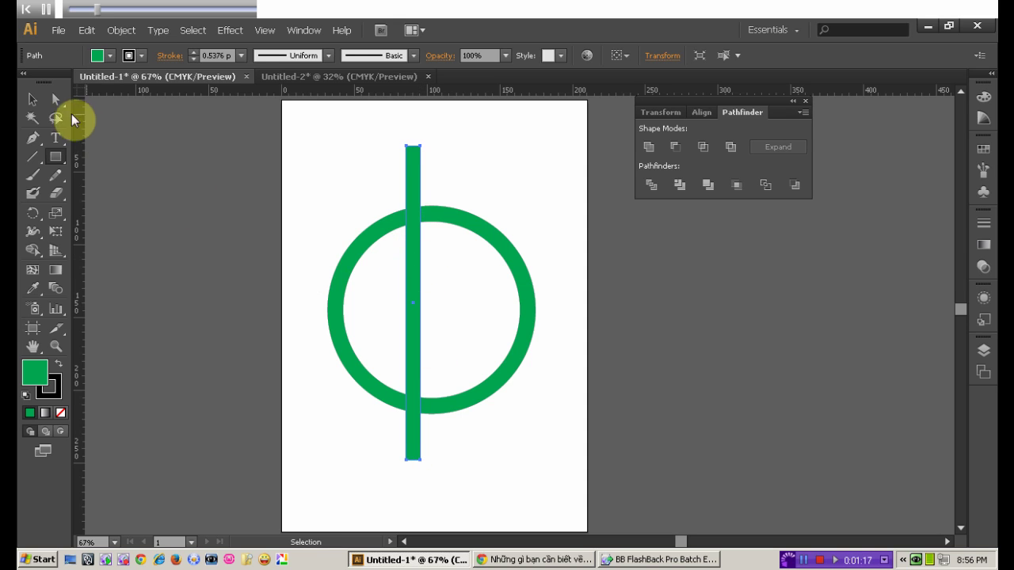
pyautogui.click(35, 100)
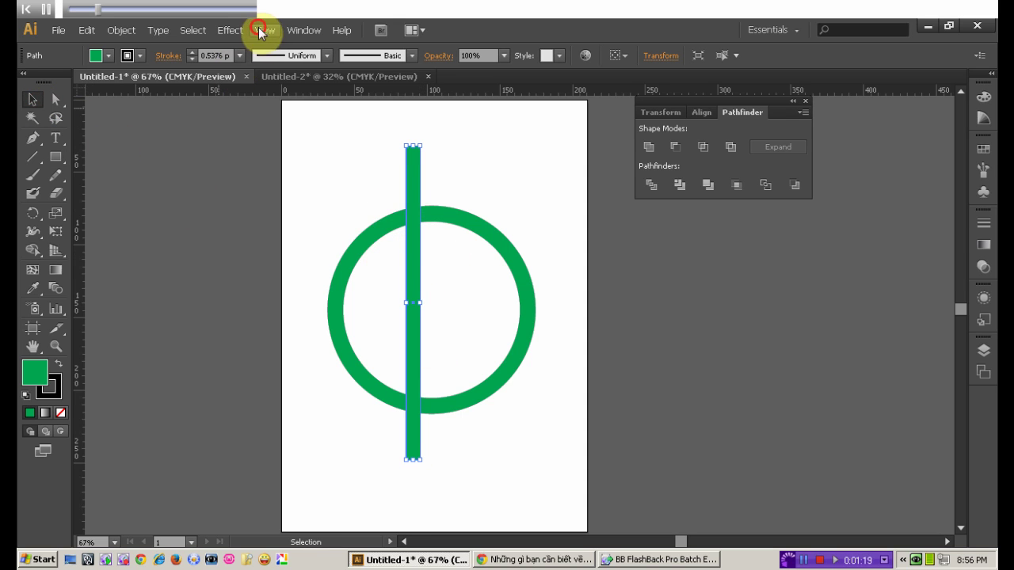
pyautogui.click(261, 30)
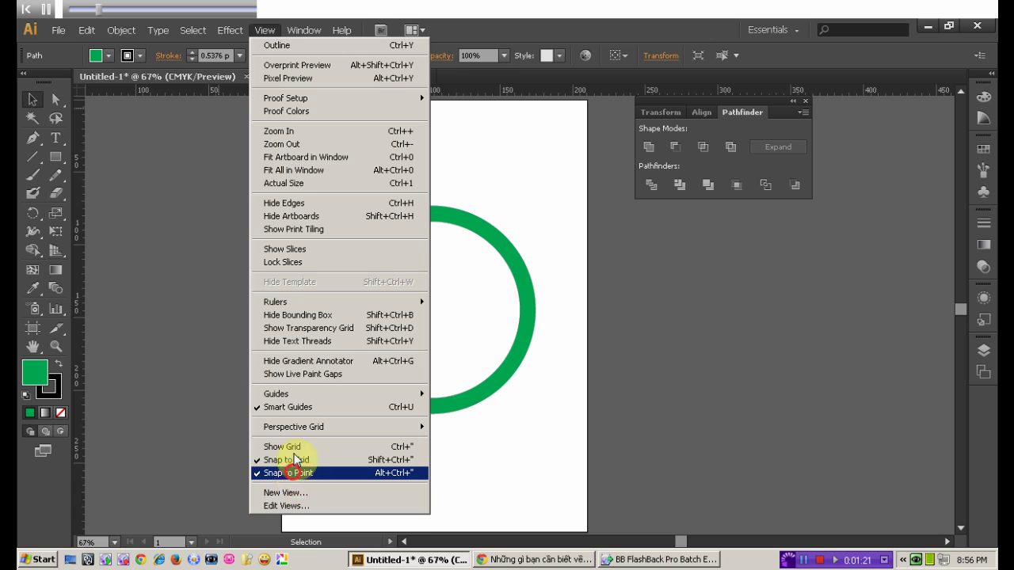
pyautogui.click(292, 472)
pyautogui.click(265, 31)
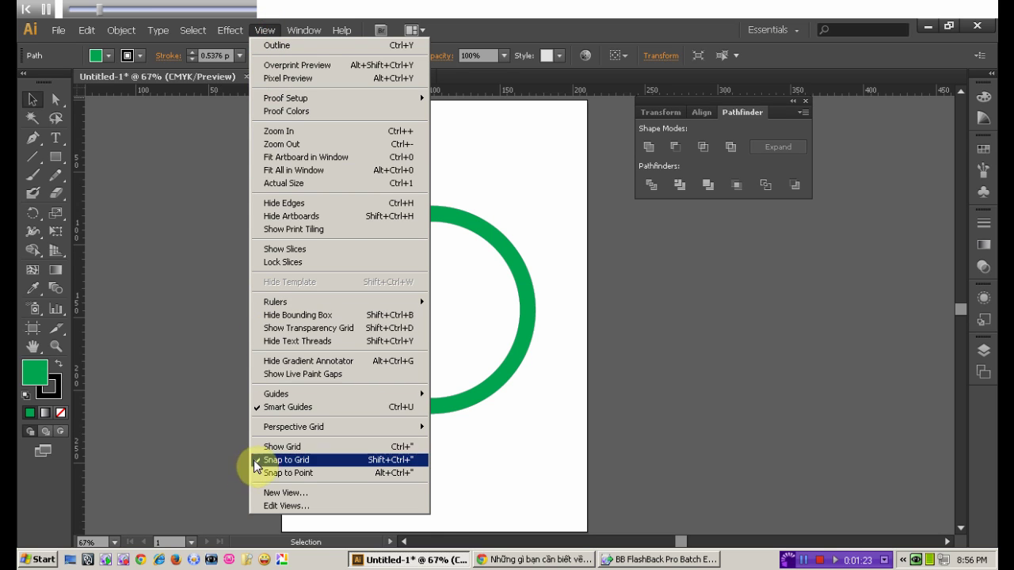
pyautogui.click(254, 461)
# - Toggle Smart Guides and fine-tune the bar's width to about 9.53 mm
pyautogui.moveTo(402, 298); pyautogui.dragTo(404, 303)
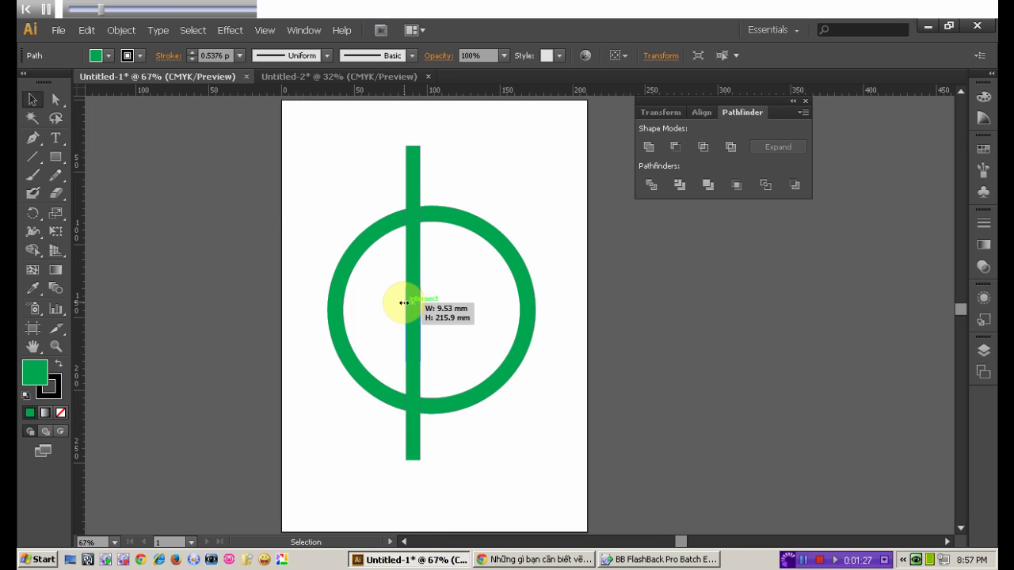
pyautogui.moveTo(404, 302); pyautogui.dragTo(401, 301)
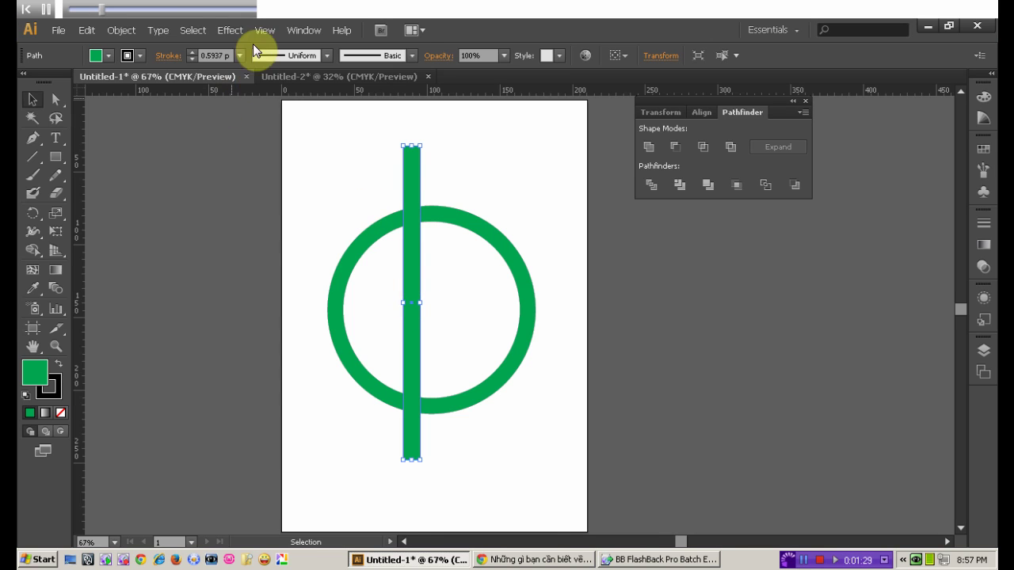
pyautogui.click(265, 30)
pyautogui.click(271, 405)
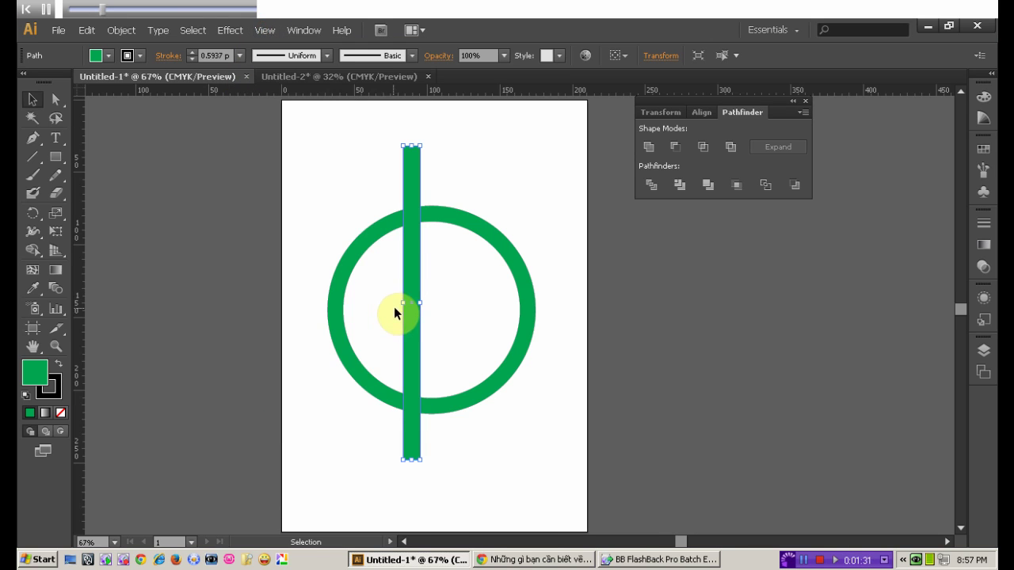
pyautogui.moveTo(403, 302); pyautogui.dragTo(404, 303)
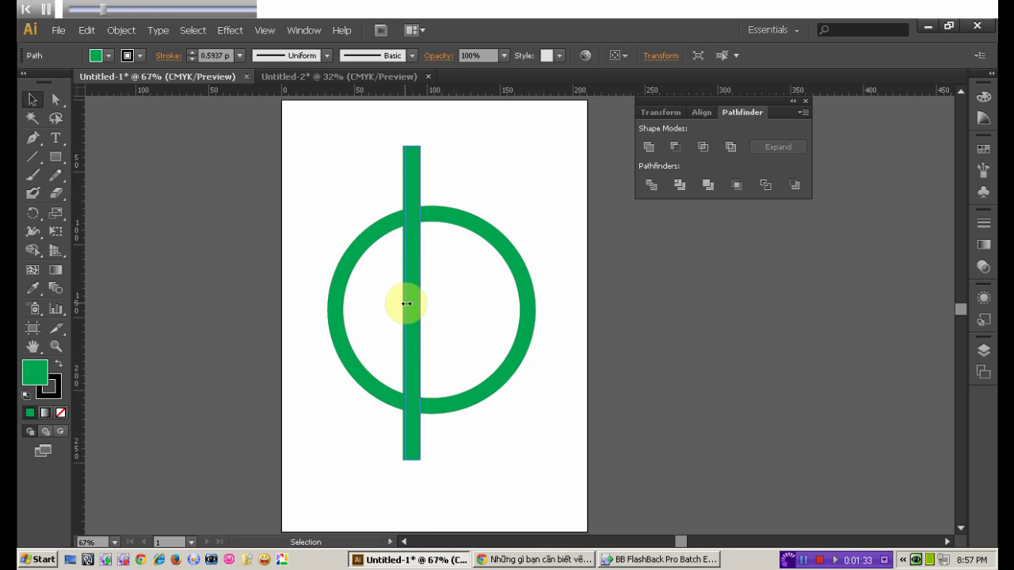
pyautogui.moveTo(405, 303); pyautogui.dragTo(403, 303)
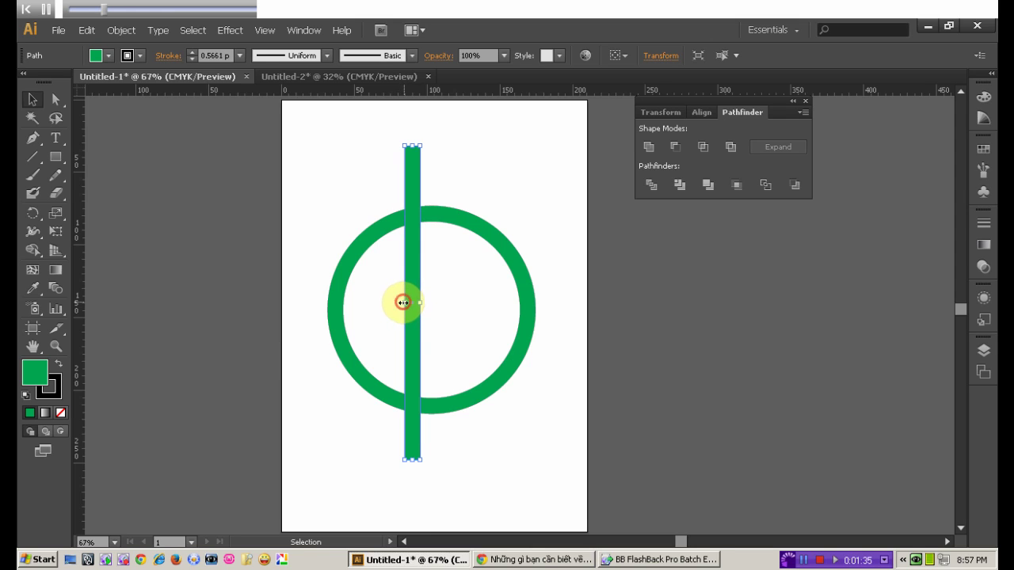
# - Align the bar and ring on horizontal and vertical centres, then deselect
pyautogui.keyDown('shift'); pyautogui.click(443, 215); pyautogui.keyUp('shift')
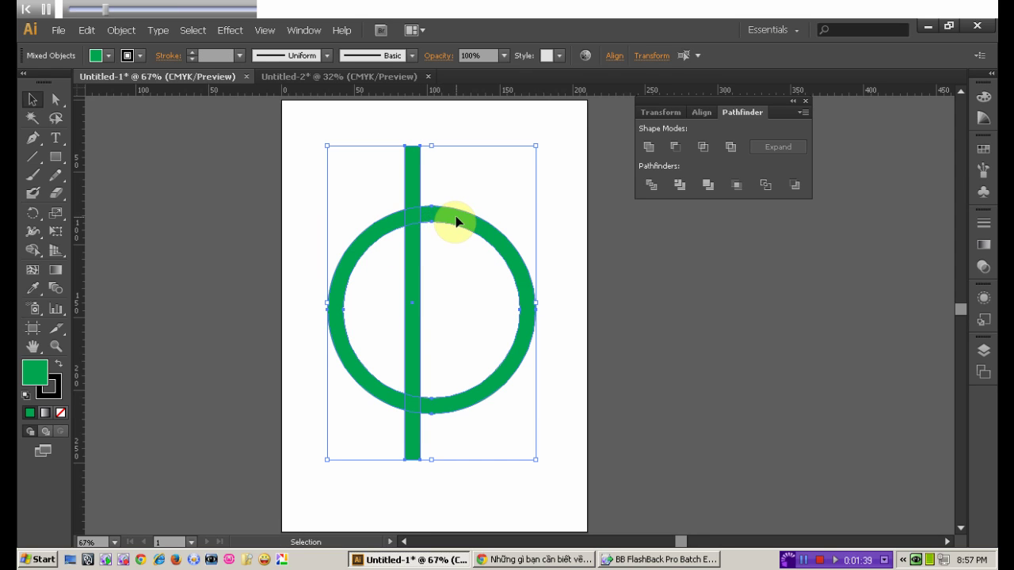
pyautogui.click(611, 57)
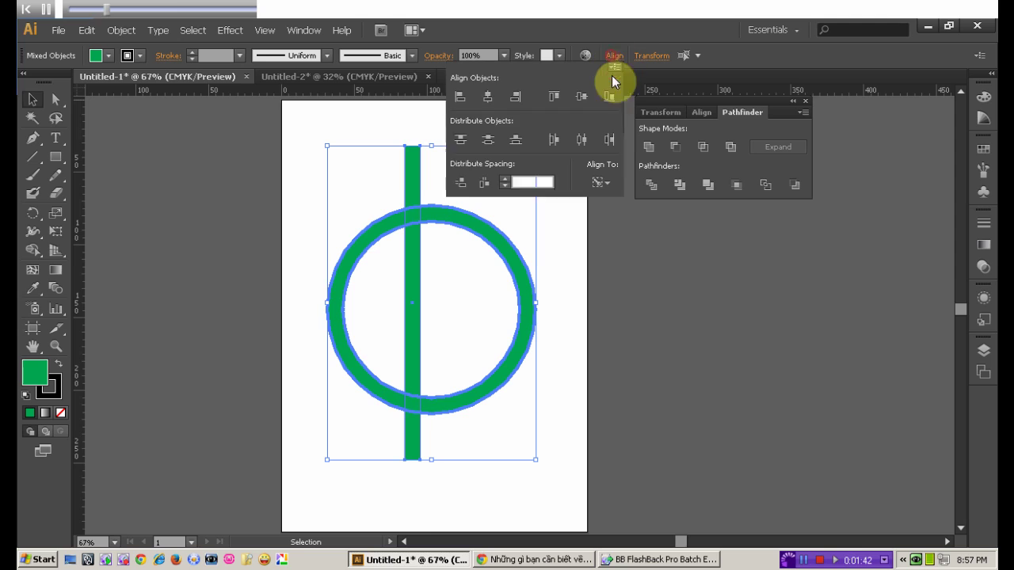
pyautogui.click(489, 98)
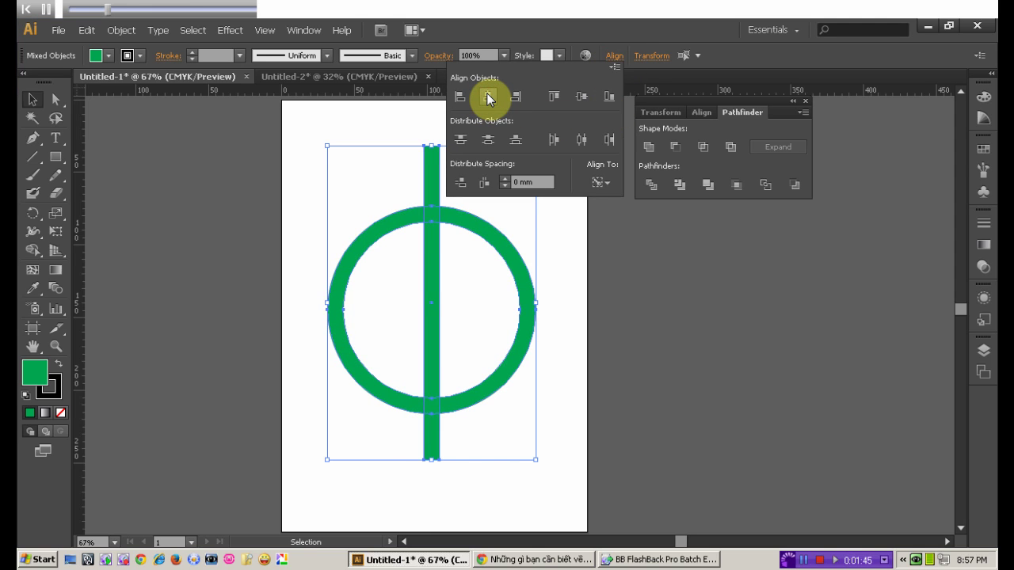
pyautogui.click(580, 96)
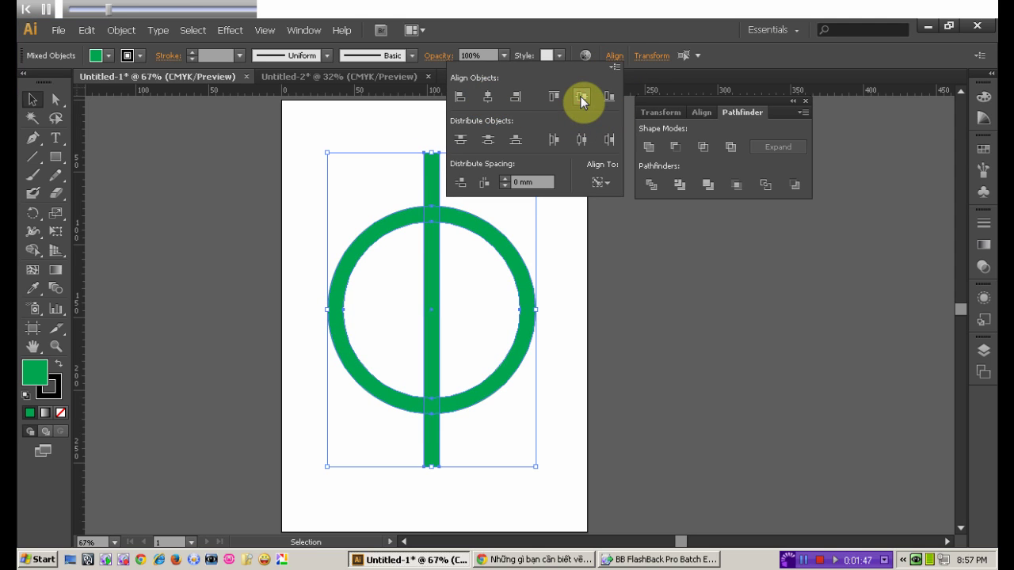
pyautogui.click(597, 229)
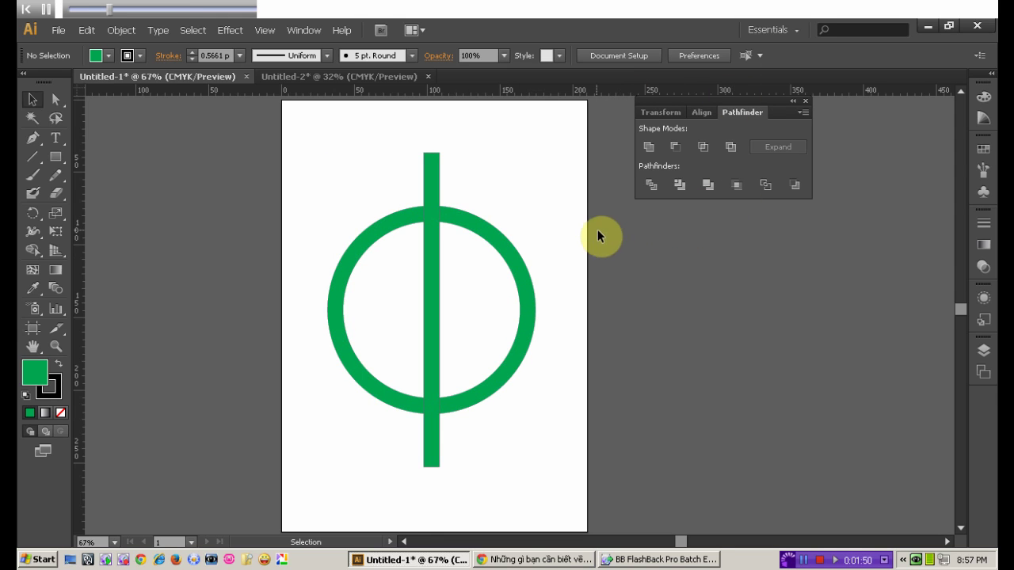
pyautogui.click(430, 171)
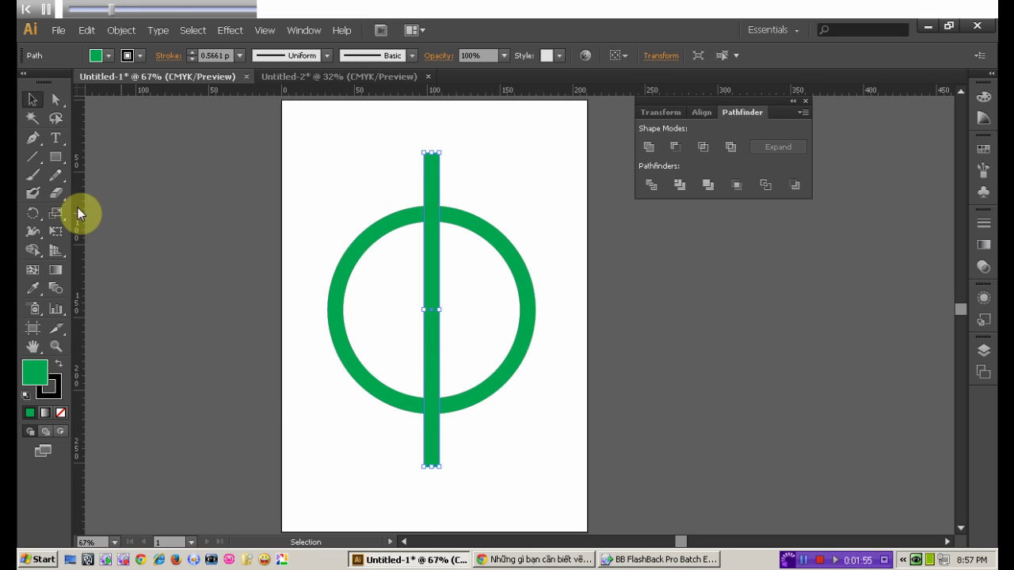
# - Reflect a copy of the bar across its left edge
pyautogui.click(34, 216)
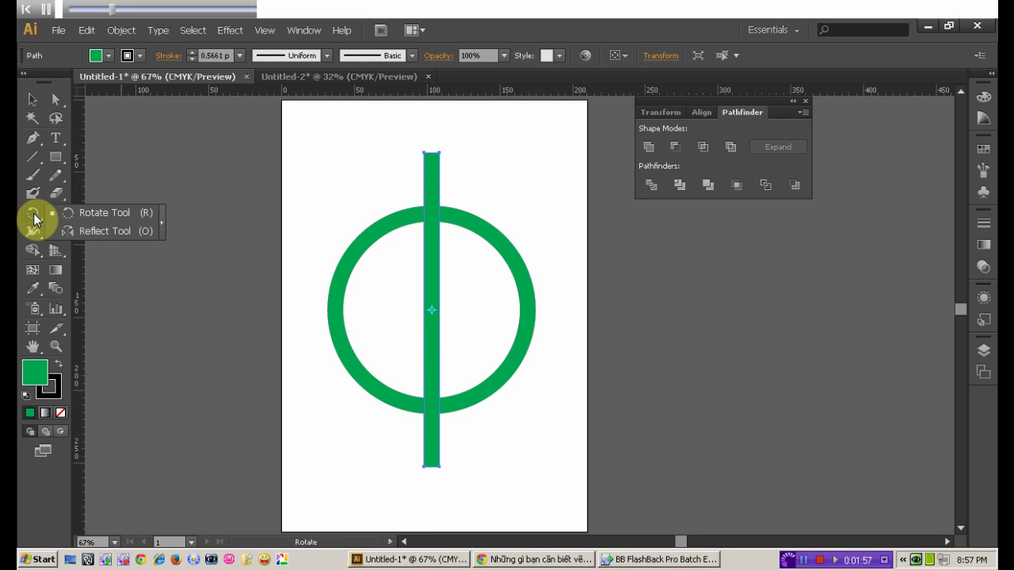
pyautogui.click(90, 231)
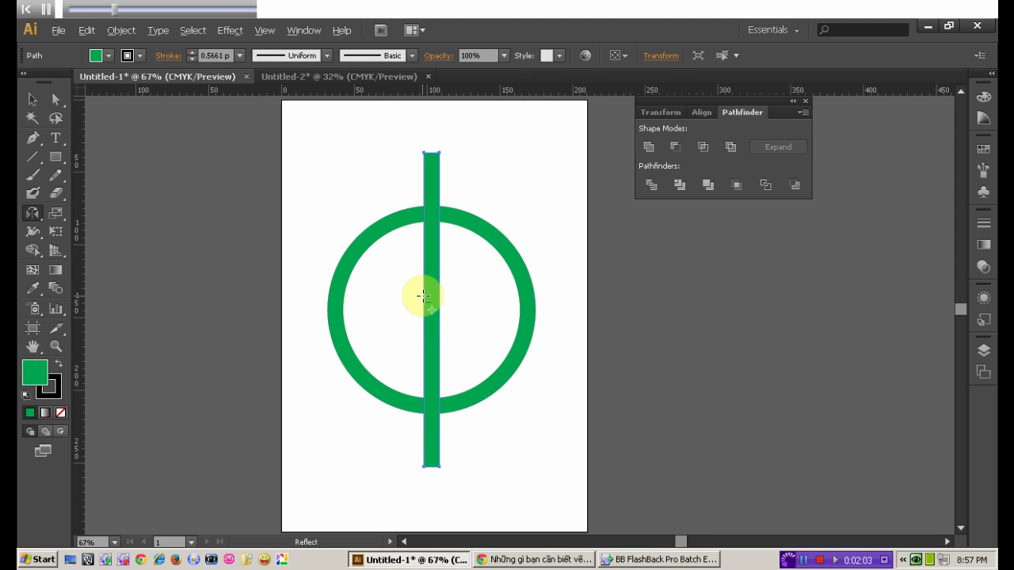
pyautogui.keyDown('alt'); pyautogui.click(423, 297); pyautogui.keyUp('alt')
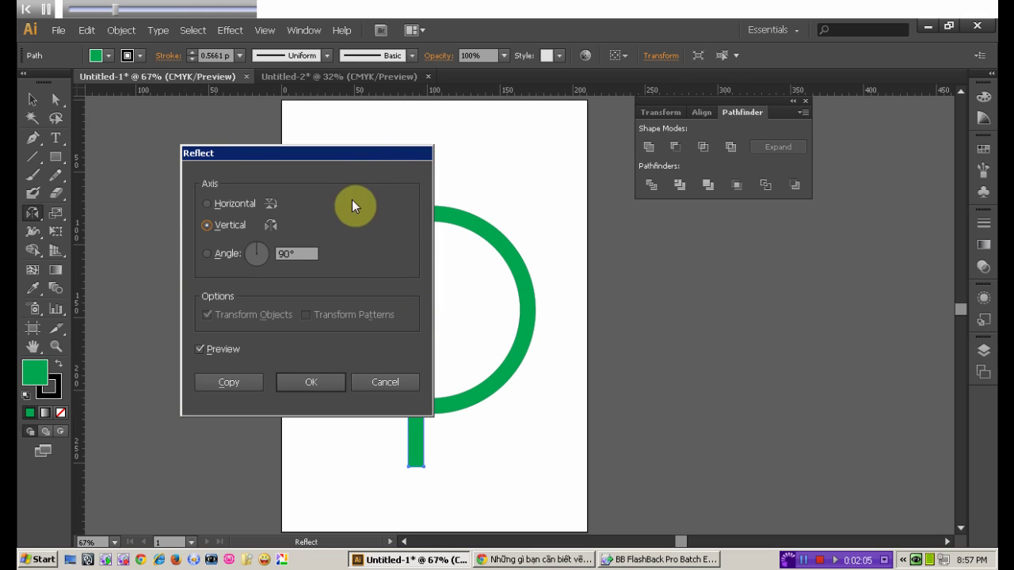
pyautogui.moveTo(282, 151); pyautogui.dragTo(200, 145)
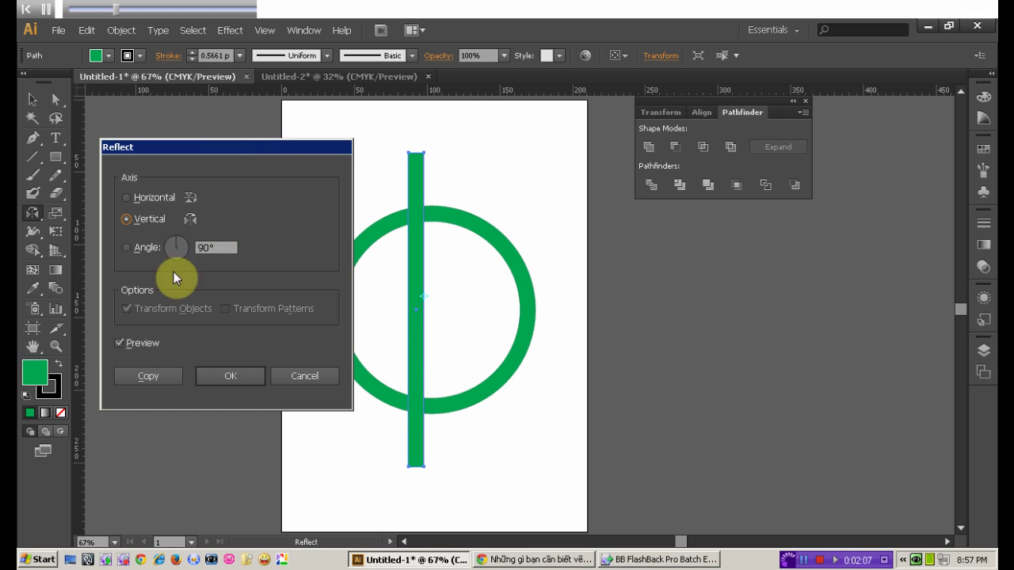
pyautogui.click(119, 342)
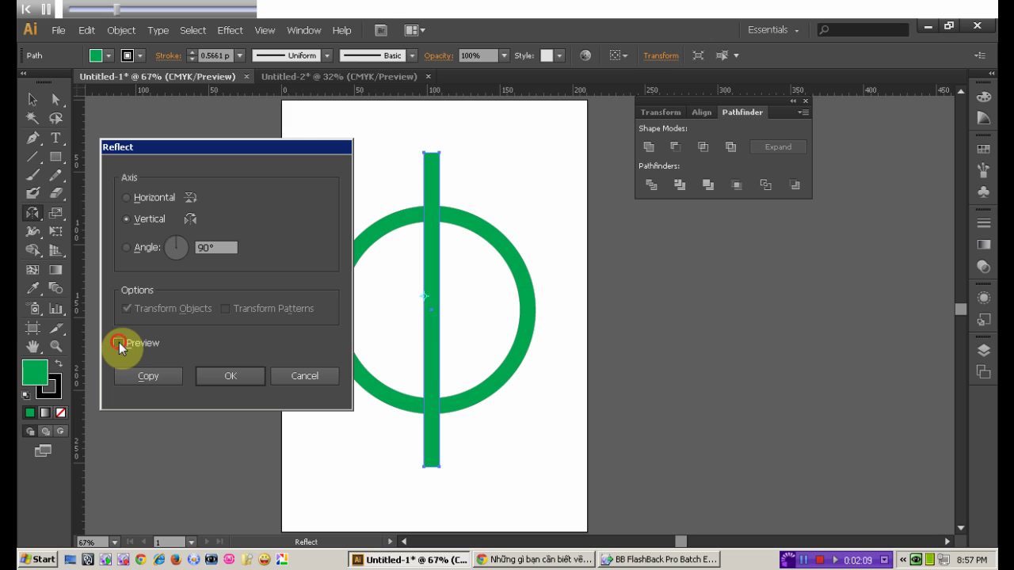
pyautogui.click(118, 342)
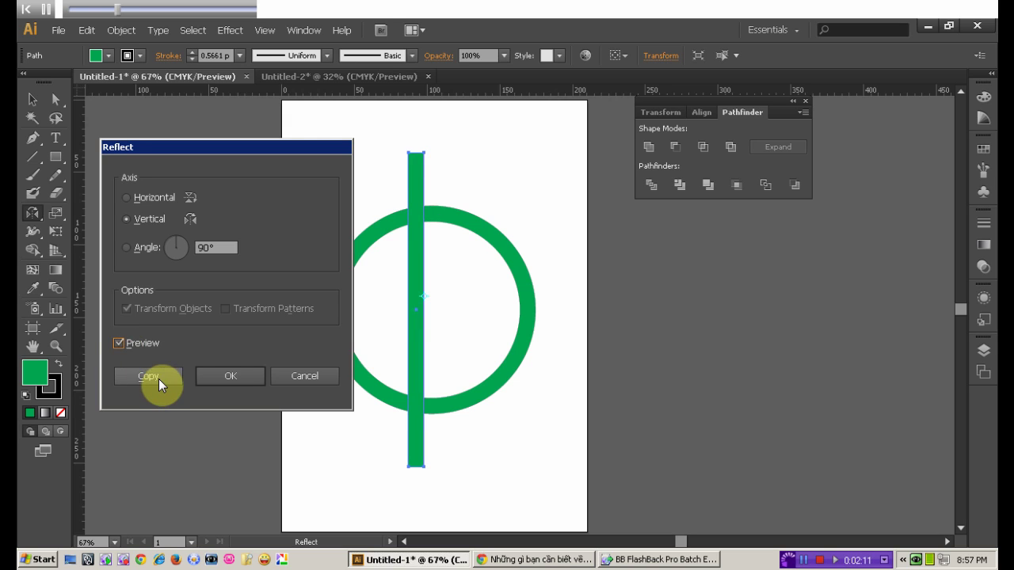
pyautogui.click(157, 378)
pyautogui.click(40, 97)
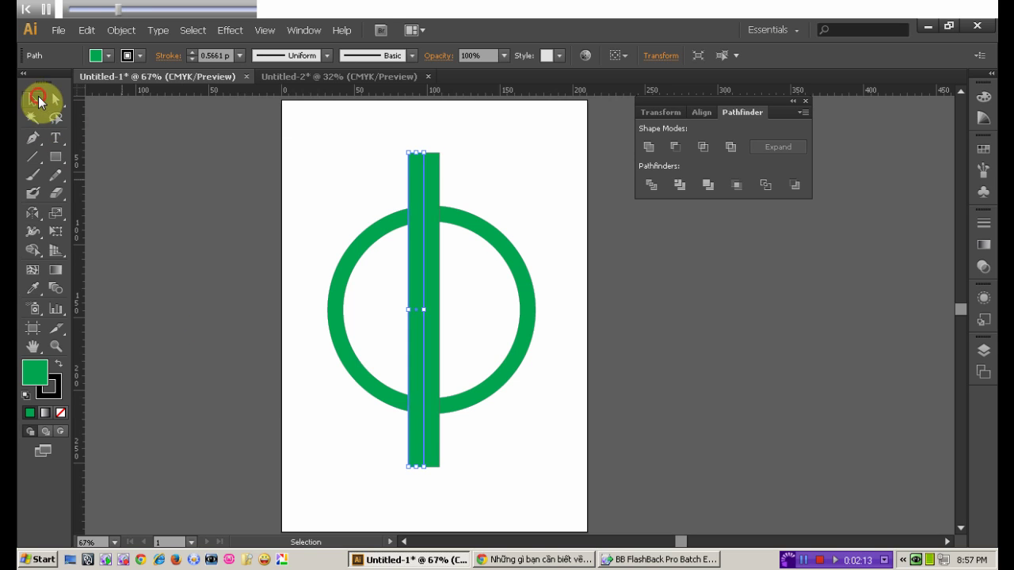
pyautogui.click(164, 175)
pyautogui.click(435, 169)
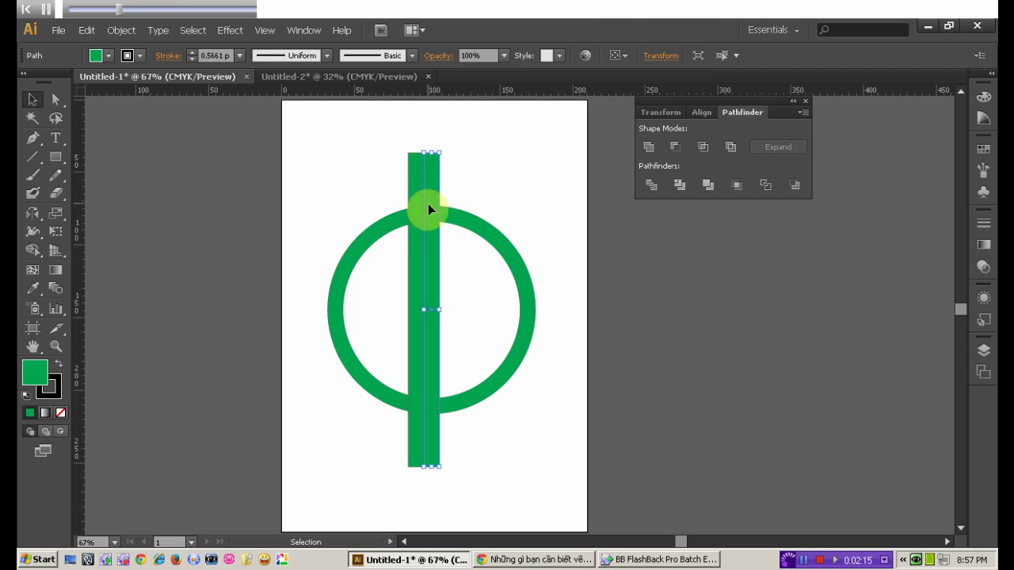
# - Reflect another copy across the bar's right edge, then delete the extra bar
pyautogui.click(32, 214)
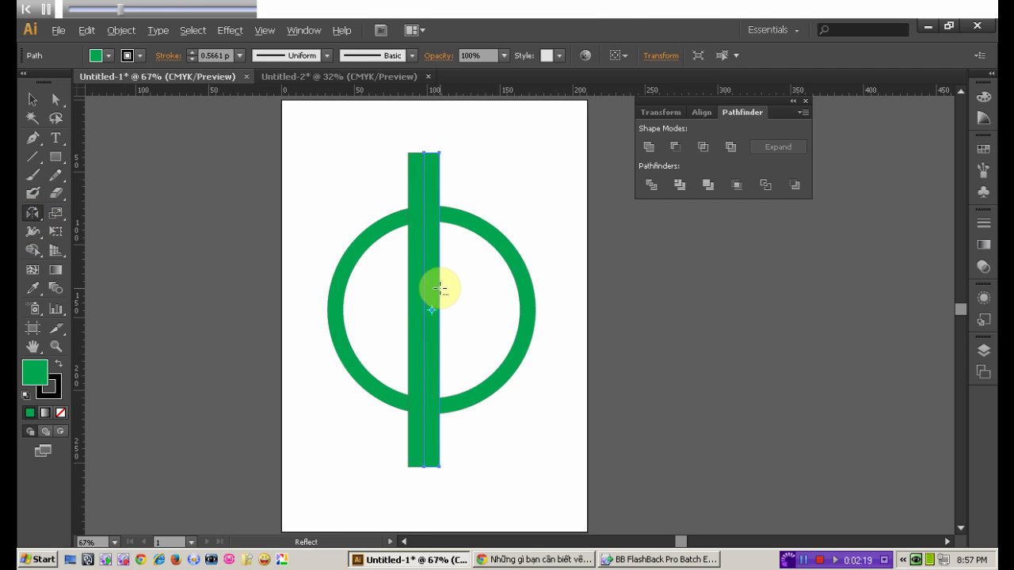
pyautogui.keyDown('alt'); pyautogui.click(440, 288); pyautogui.keyUp('alt')
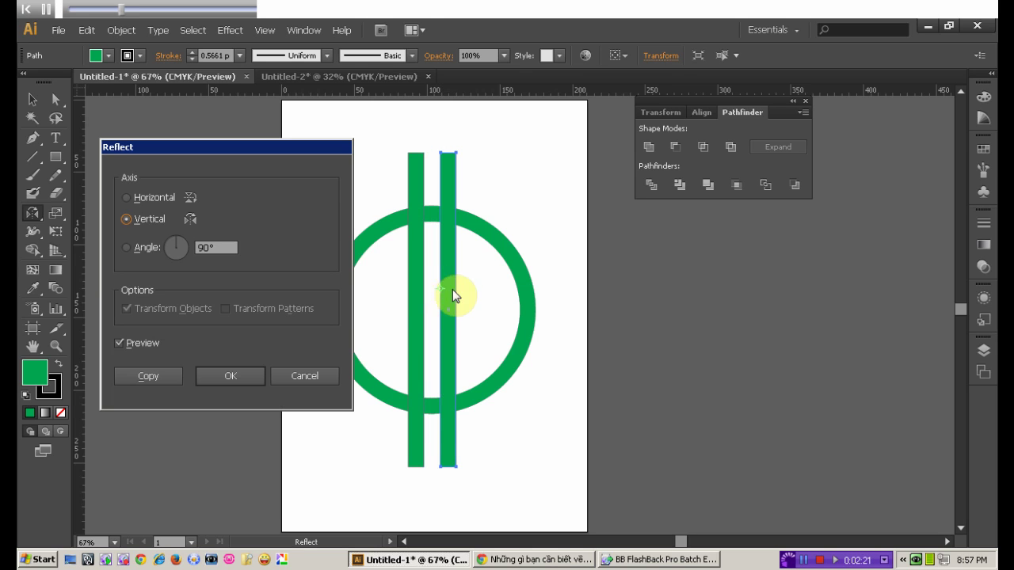
pyautogui.click(148, 377)
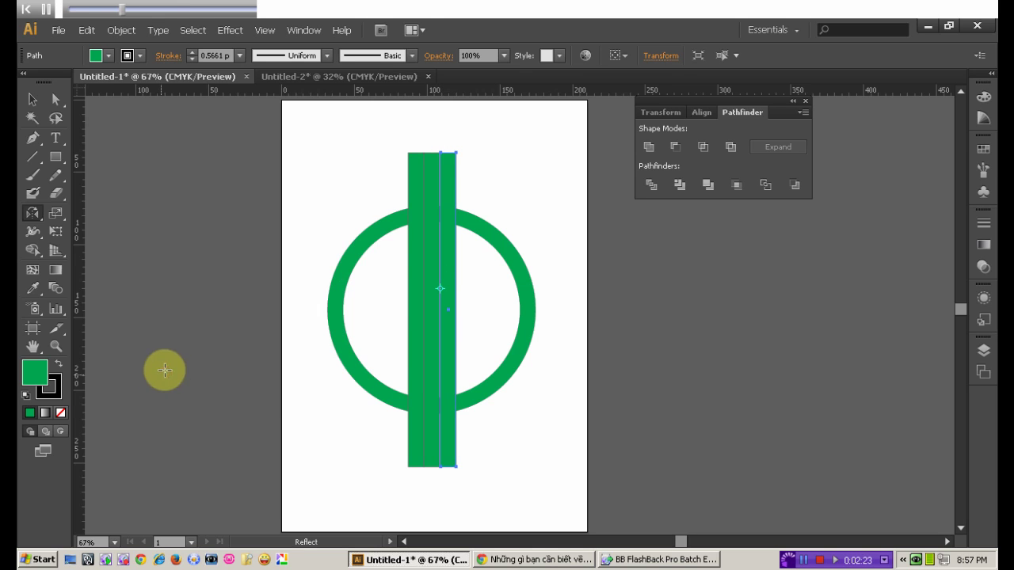
pyautogui.click(34, 99)
pyautogui.click(146, 168)
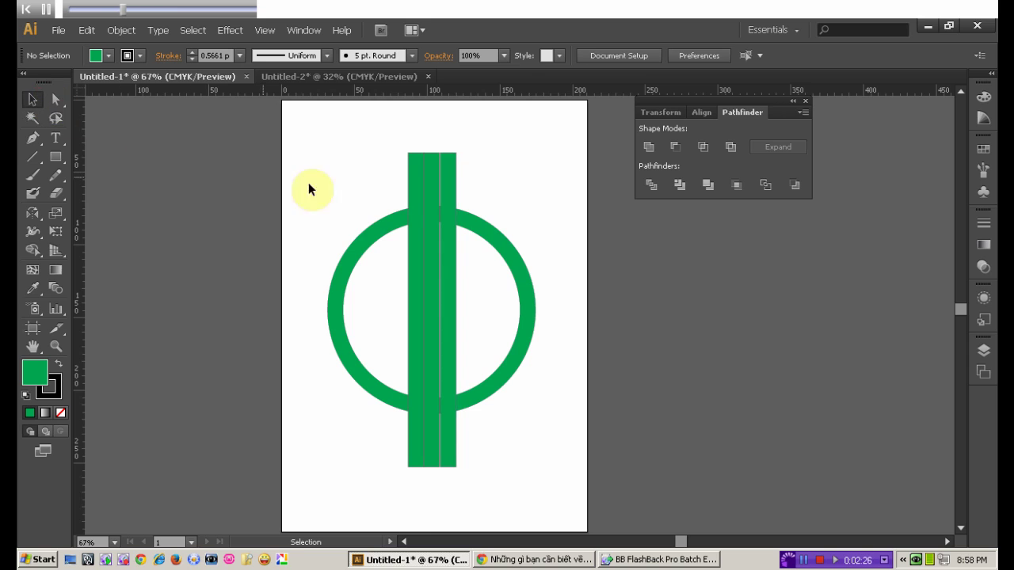
pyautogui.click(451, 183)
pyautogui.press('Delete')
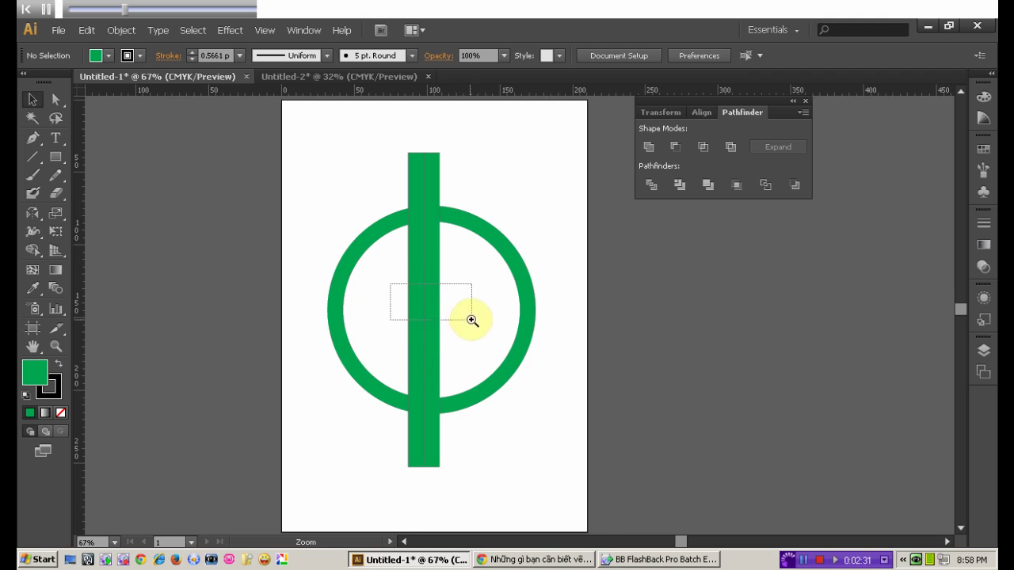
# - Mirror the right bar across its right edge for the third strip, then zoom out
pyautogui.moveTo(389, 282); pyautogui.dragTo(473, 323)
pyautogui.click(519, 286)
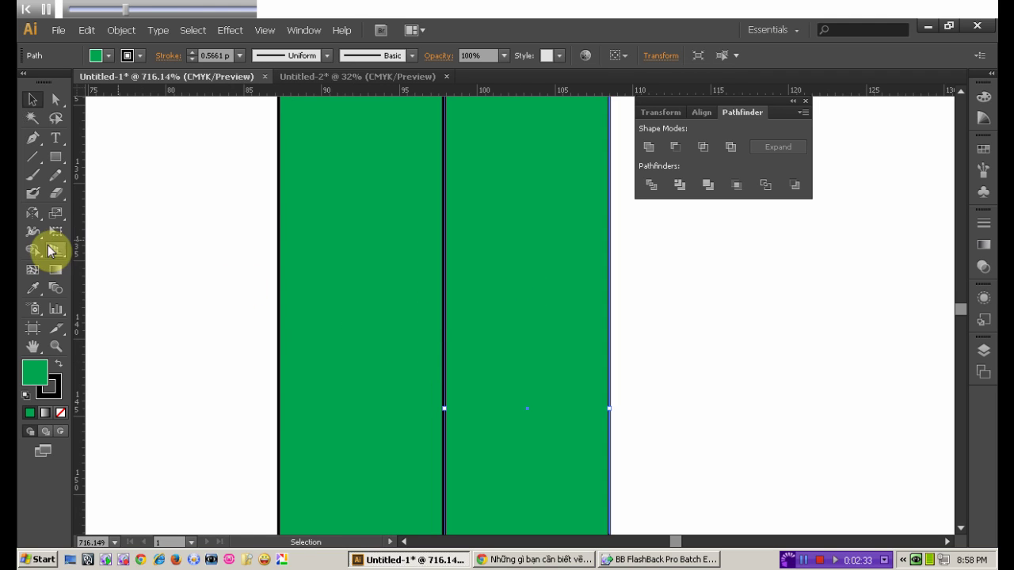
pyautogui.click(33, 212)
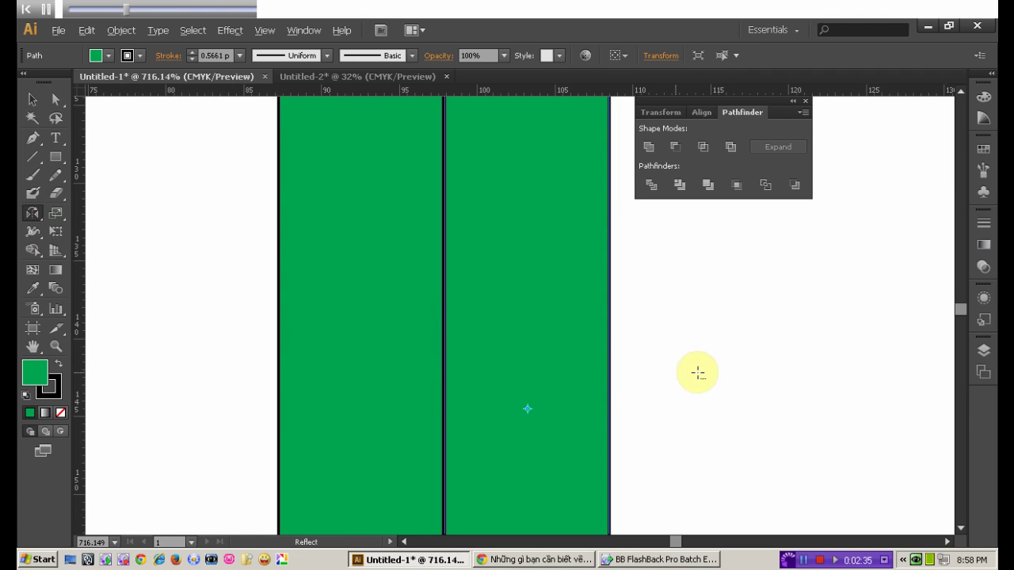
pyautogui.keyDown('alt'); pyautogui.click(609, 348); pyautogui.keyUp('alt')
pyautogui.click(151, 376)
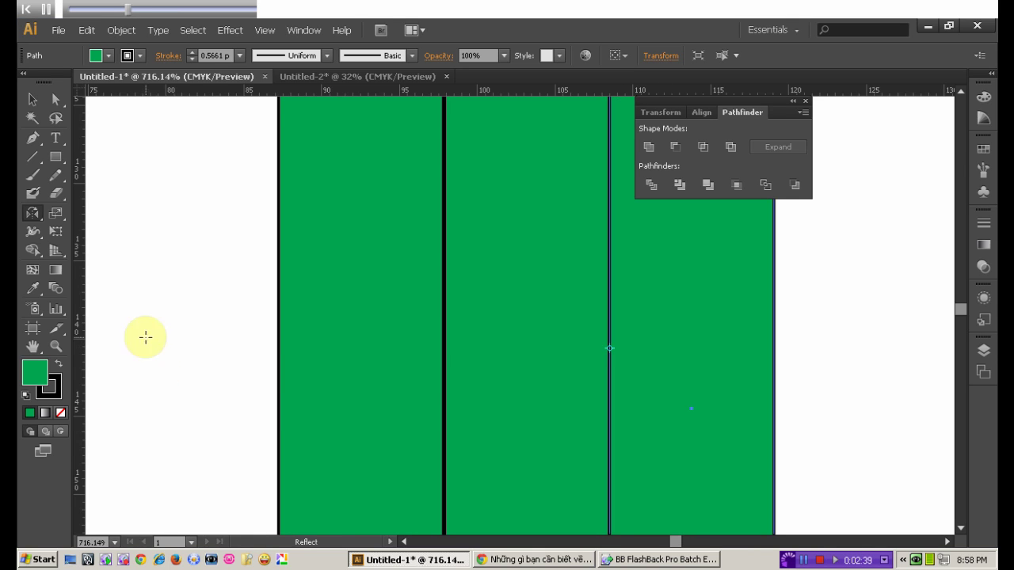
pyautogui.click(33, 100)
pyautogui.click(194, 174)
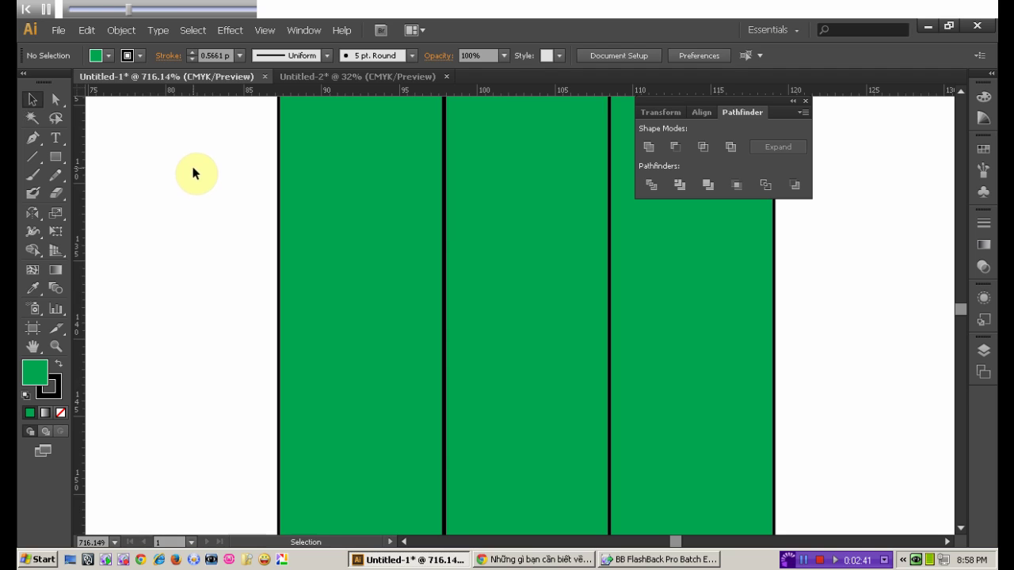
pyautogui.hotkey('ctrl', '-')
pyautogui.hotkey('ctrl', '-')
pyautogui.hotkey('ctrl', '-')
pyautogui.hotkey('ctrl', '-')
pyautogui.hotkey('ctrl', '-')
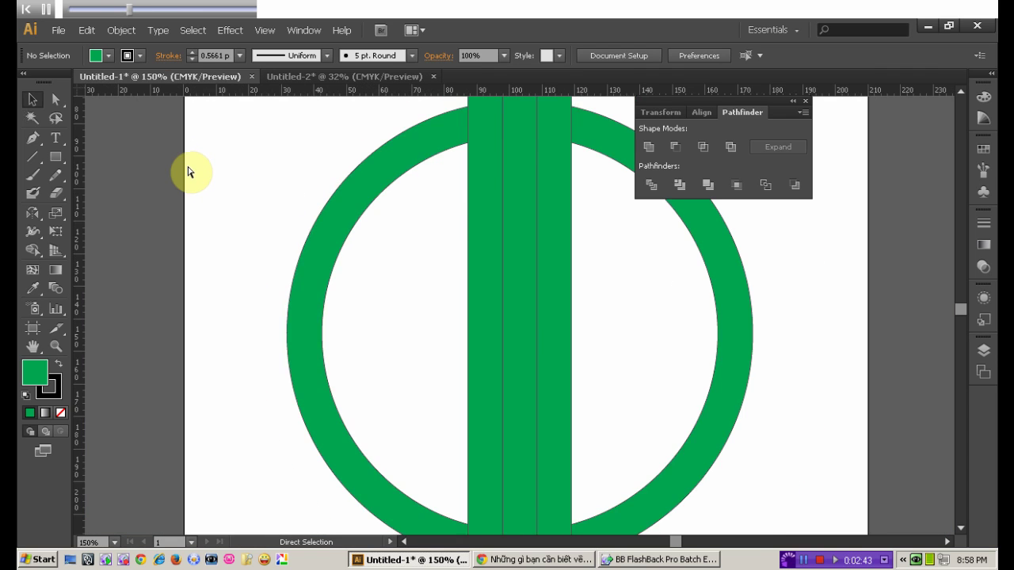
pyautogui.hotkey('ctrl', '-')
pyautogui.hotkey('ctrl', '-')
# - Subtract the middle bar from the ring with Minus Front, then start shortening the left bar
pyautogui.click(628, 262)
pyautogui.click(522, 208)
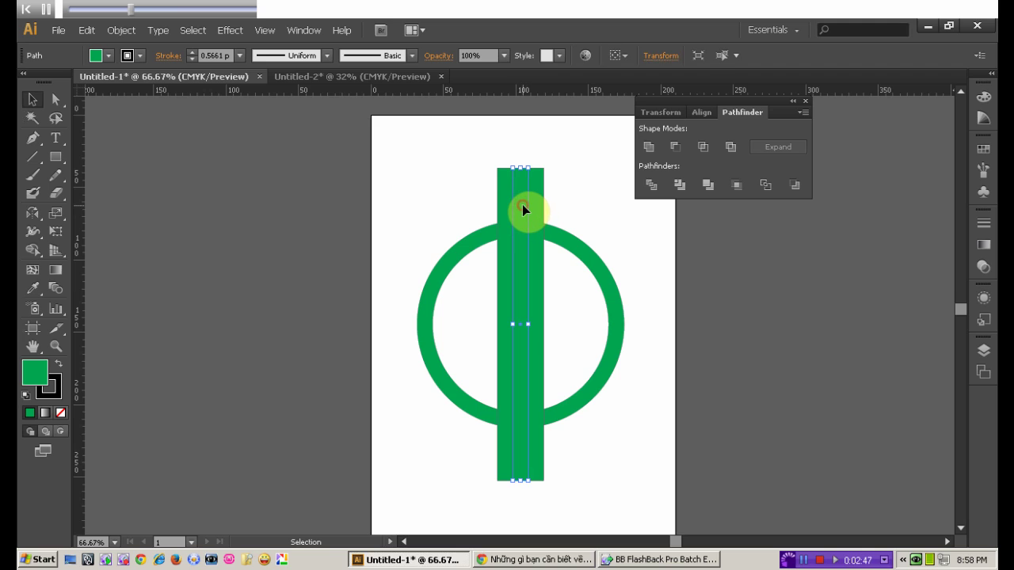
pyautogui.keyDown('shift'); pyautogui.click(571, 242); pyautogui.keyUp('shift')
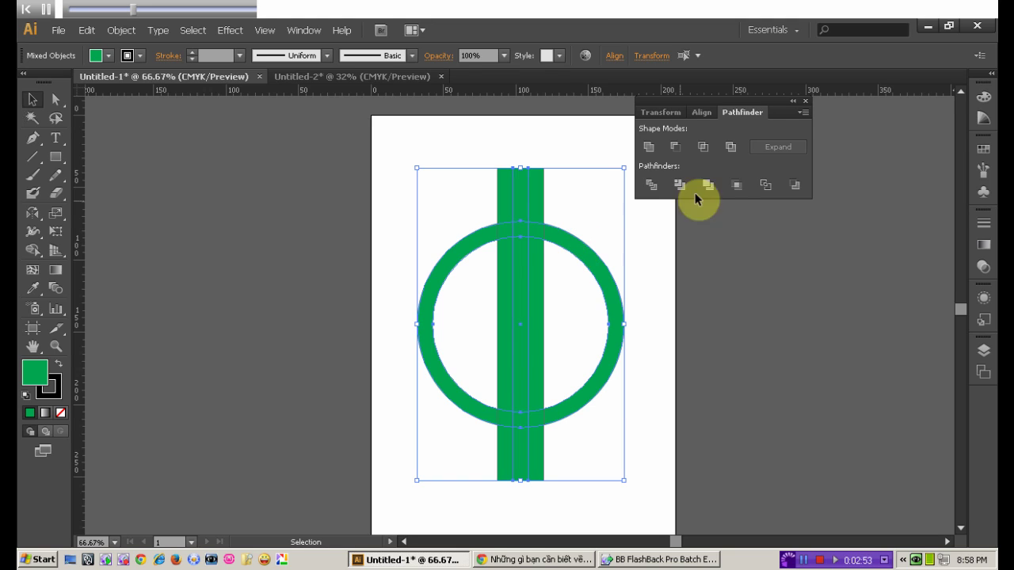
pyautogui.click(675, 147)
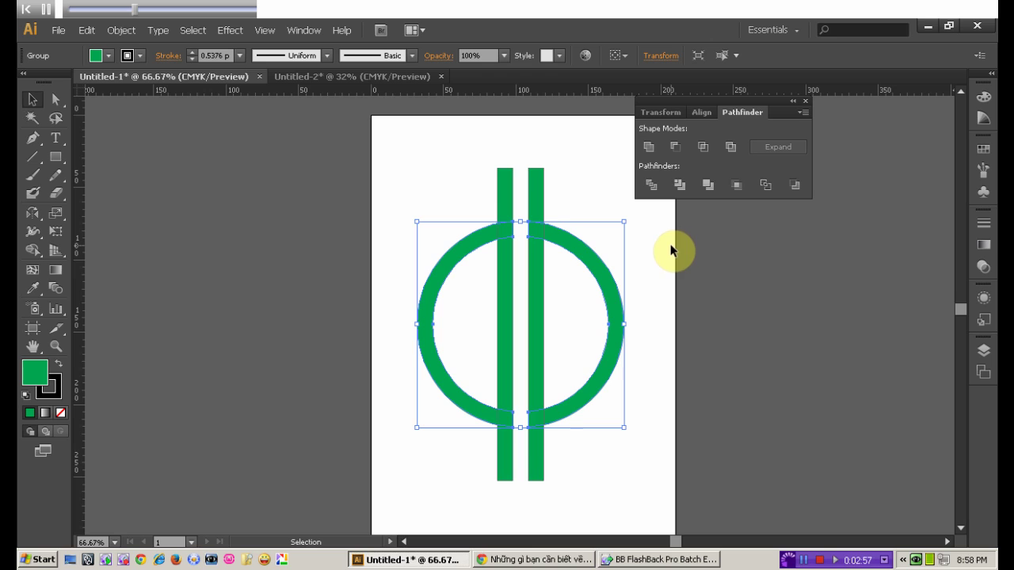
pyautogui.click(644, 284)
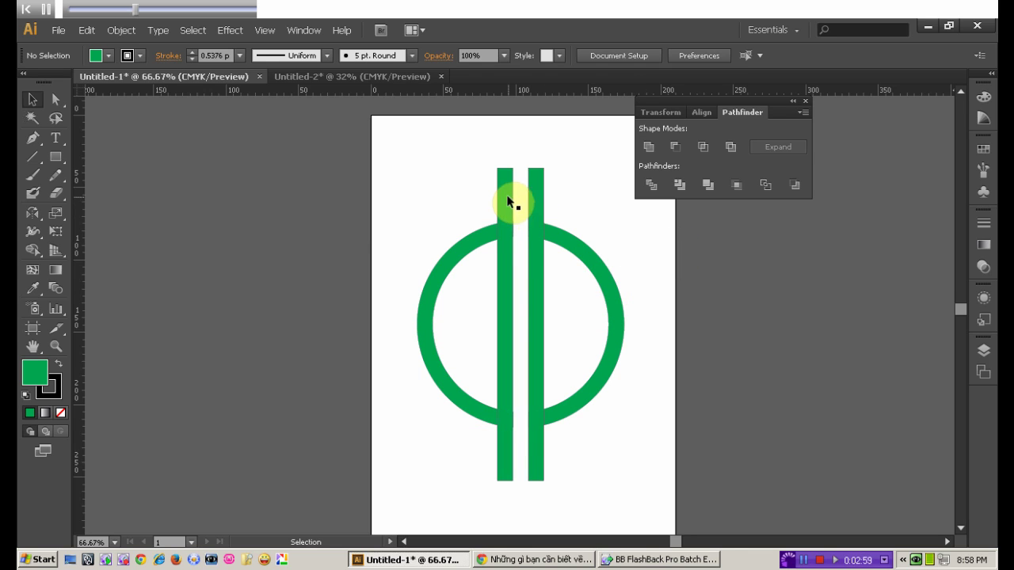
pyautogui.click(505, 196)
pyautogui.moveTo(506, 167); pyautogui.dragTo(510, 319)
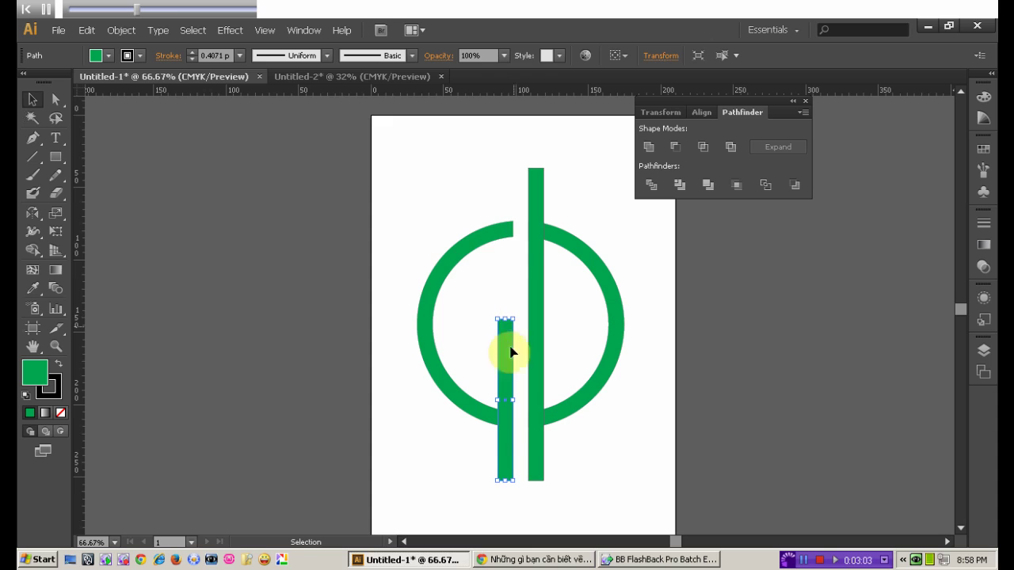
# - Trim the left and right bars so they end flush with the ring
pyautogui.moveTo(504, 480); pyautogui.dragTo(511, 426)
pyautogui.click(528, 210)
pyautogui.keyDown('shift'); pyautogui.click(533, 166); pyautogui.keyUp('shift')
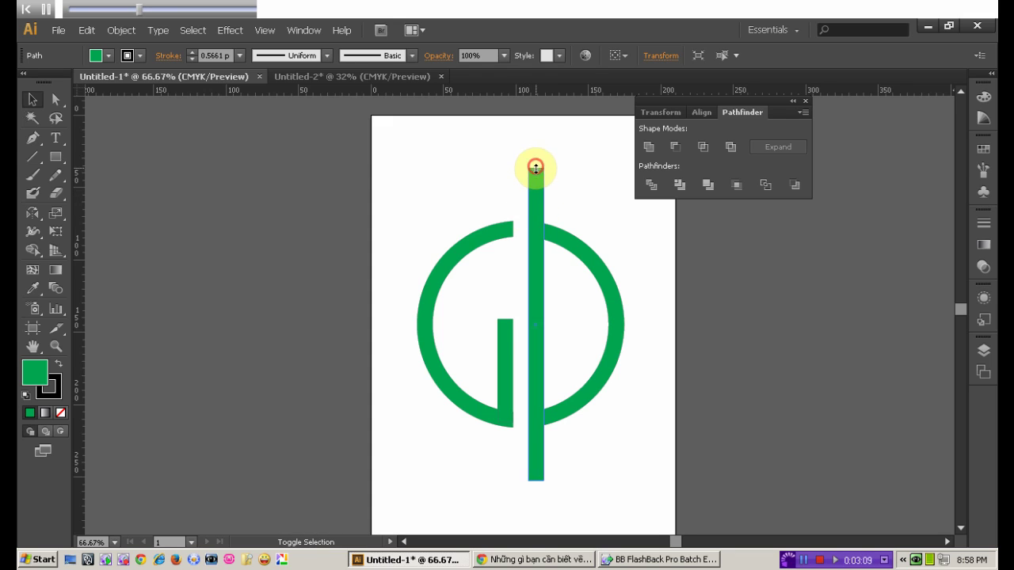
pyautogui.click(536, 227)
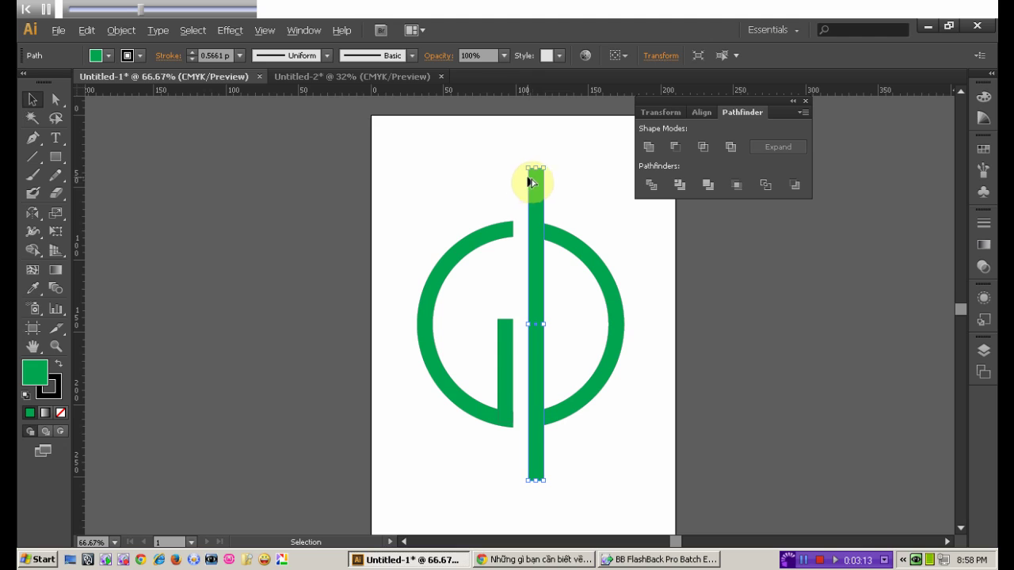
pyautogui.keyDown('shift'); pyautogui.click(534, 169); pyautogui.keyUp('shift')
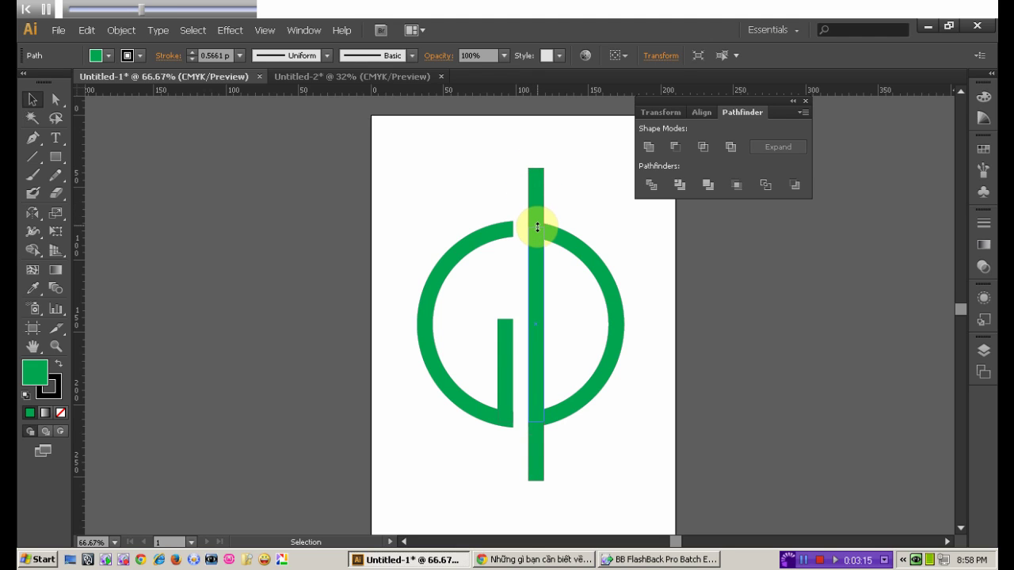
pyautogui.moveTo(537, 223); pyautogui.dragTo(537, 227)
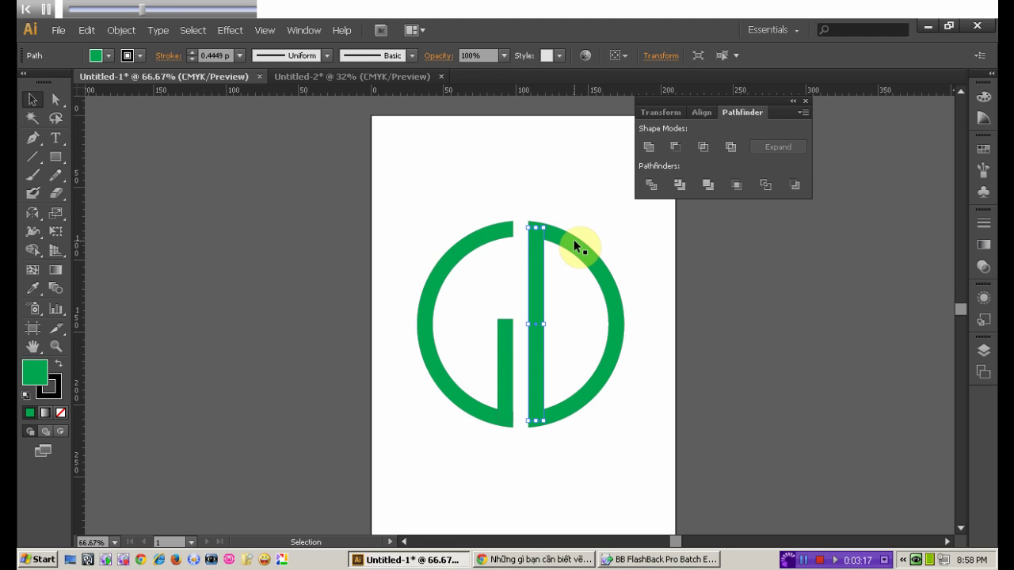
pyautogui.click(424, 200)
# - Unite all GD logo pieces and move the result left off the artboard
pyautogui.moveTo(453, 243); pyautogui.dragTo(653, 453)
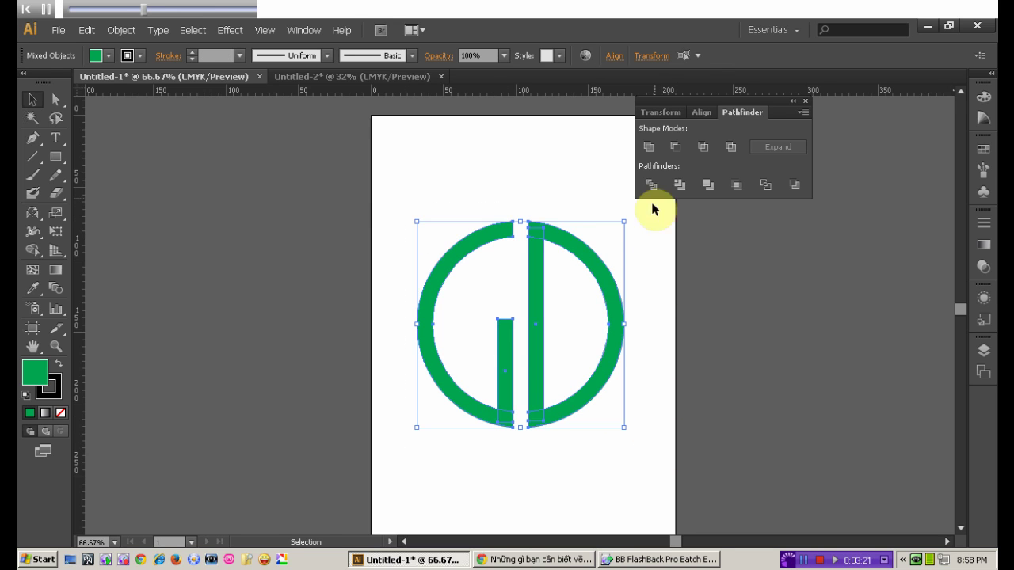
pyautogui.click(649, 146)
pyautogui.moveTo(579, 245); pyautogui.dragTo(298, 205)
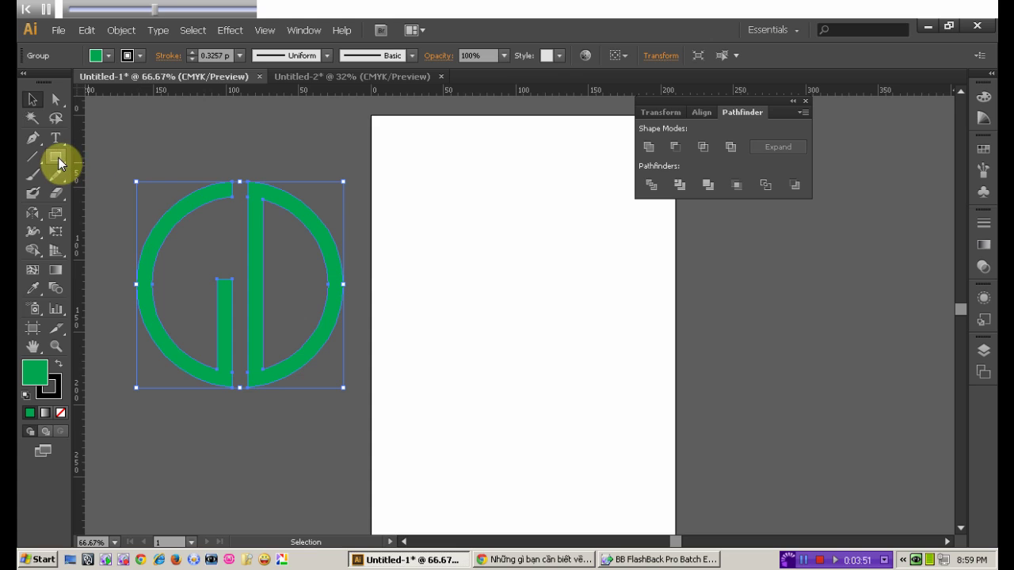
# - Choose the Ellipse Tool from the Rectangle tool flyout
pyautogui.moveTo(58, 157); pyautogui.dragTo(87, 193)
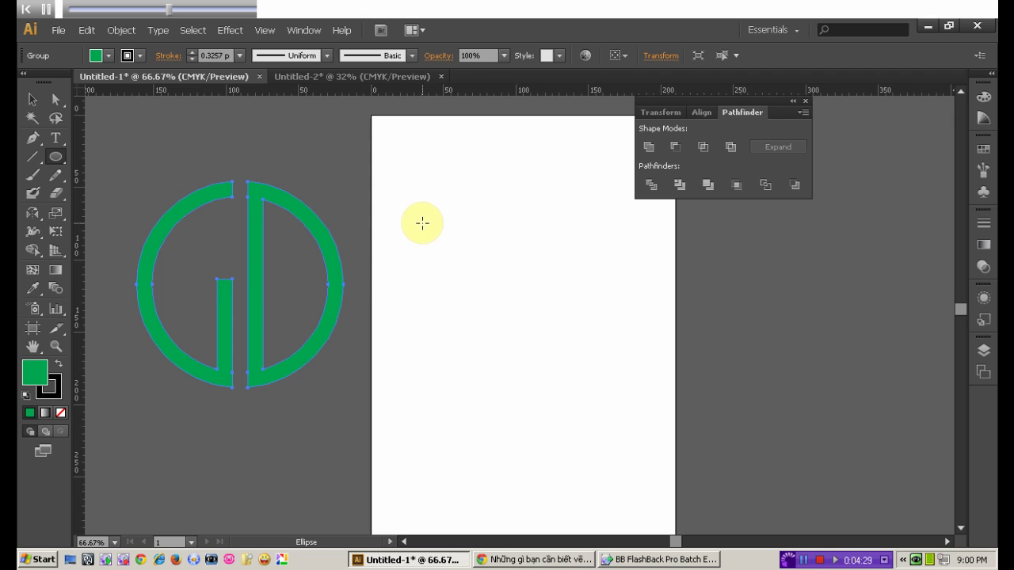
# - Draw a new green circle on the artboard and adjust its size
pyautogui.moveTo(412, 217)
pyautogui.mouseDown()
pyautogui.moveTo(498, 319)
pyautogui.moveTo(553, 358)
pyautogui.mouseUp()
pyautogui.click(35, 96)
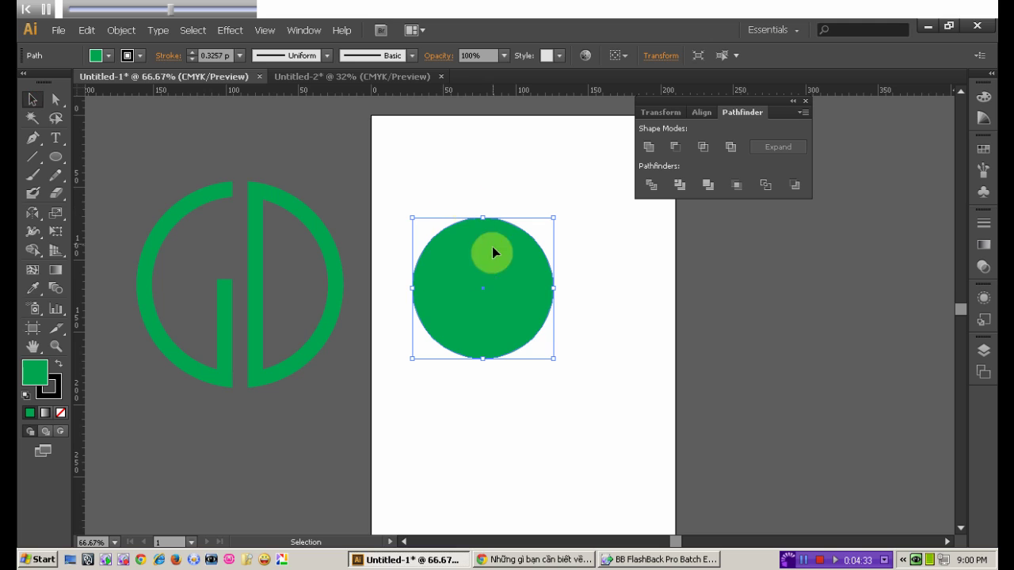
pyautogui.press('a')
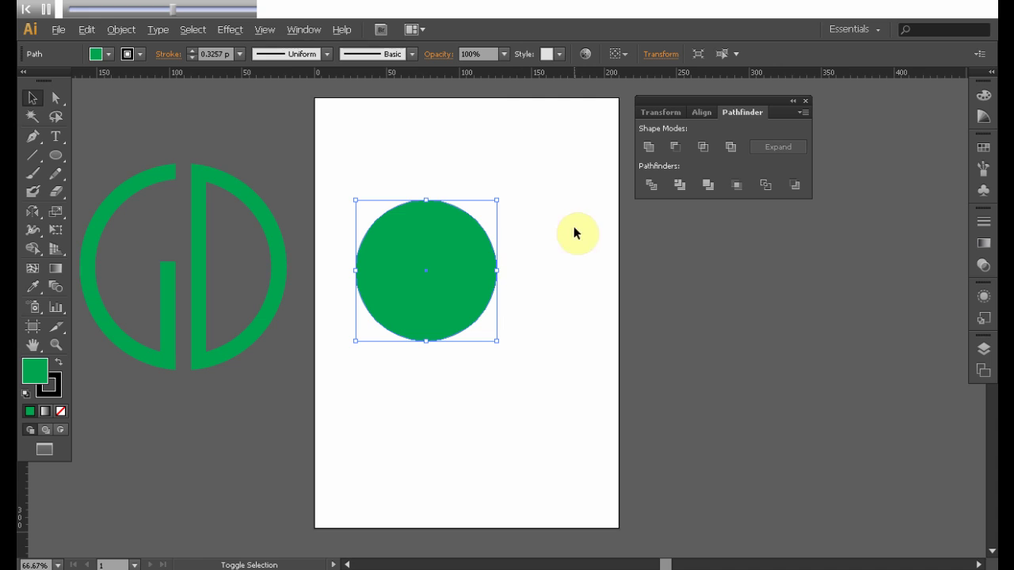
pyautogui.moveTo(496, 200)
pyautogui.mouseDown()
pyautogui.moveTo(484, 211)
pyautogui.moveTo(526, 233)
pyautogui.mouseUp()
pyautogui.press('a')
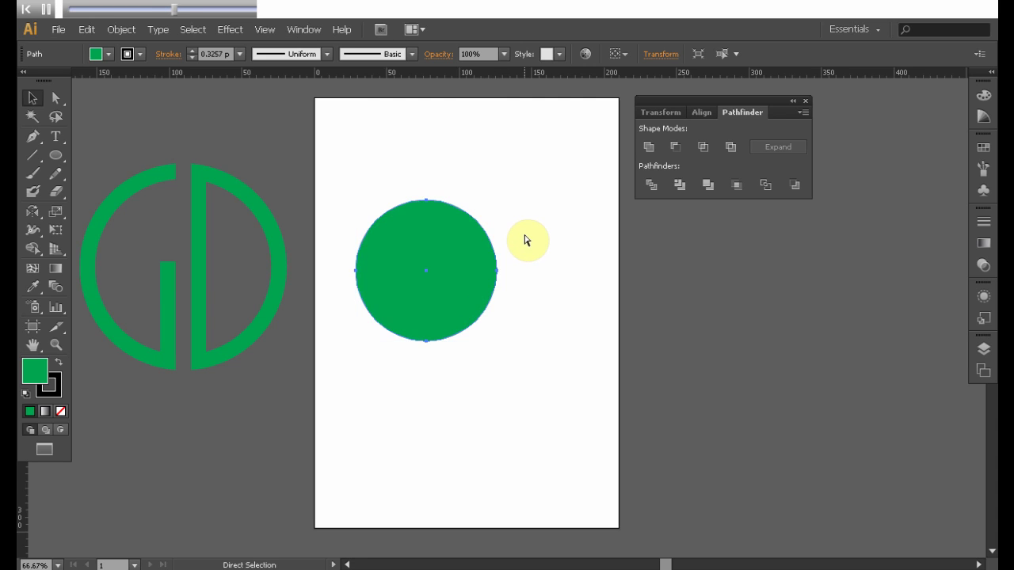
pyautogui.press('v')
# - Paste a shrunken copy in front, Exclude to form a ring, and drag an overlapping copy right
pyautogui.click(86, 30)
pyautogui.click(109, 89)
pyautogui.click(86, 30)
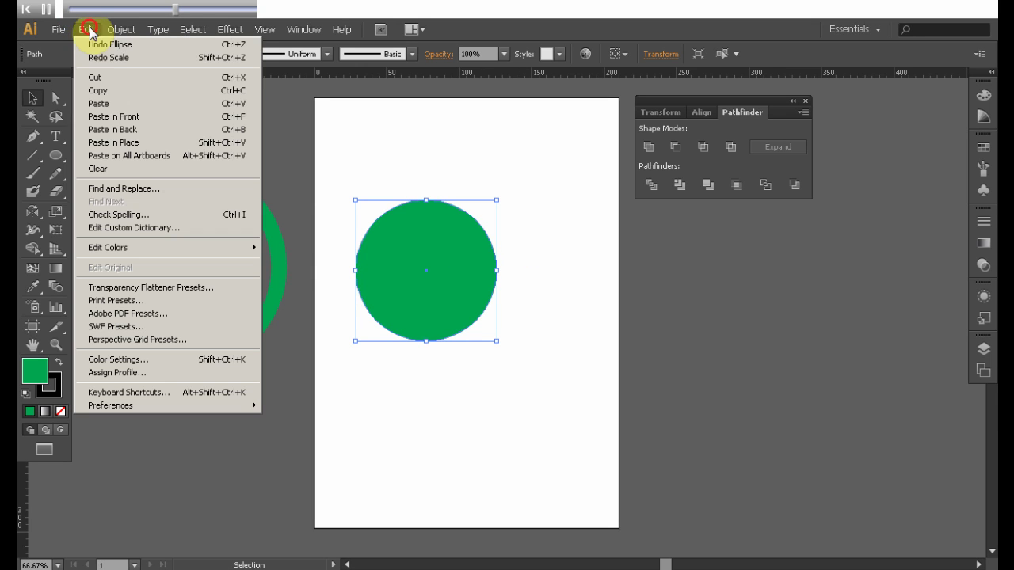
pyautogui.click(137, 115)
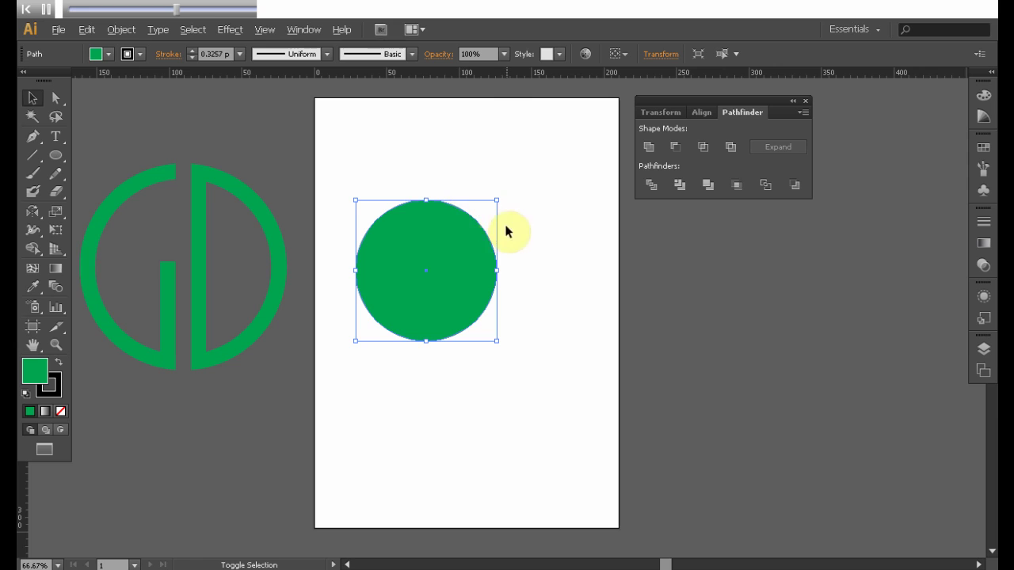
pyautogui.moveTo(498, 201); pyautogui.dragTo(482, 214)
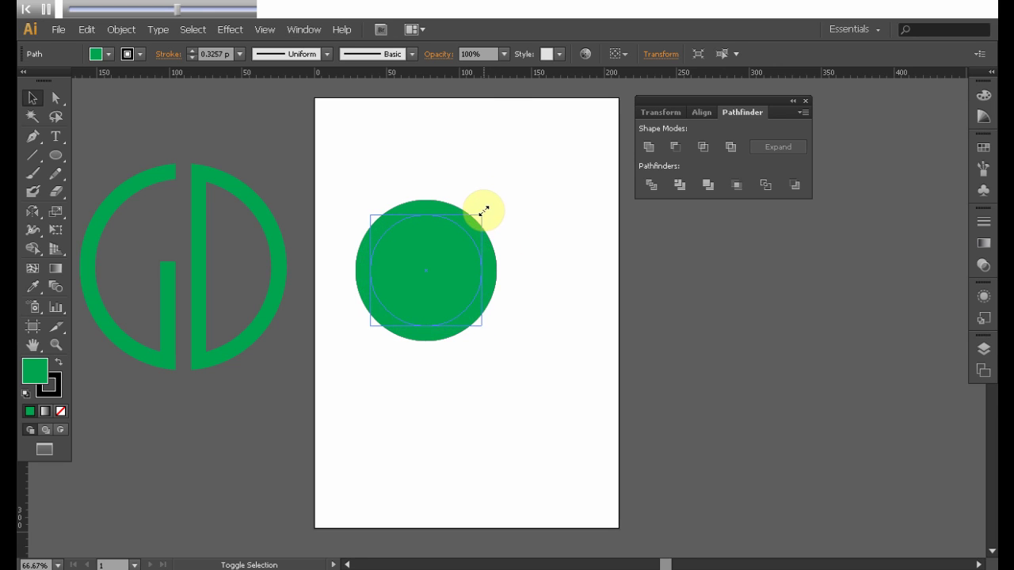
pyautogui.moveTo(365, 206); pyautogui.dragTo(541, 367)
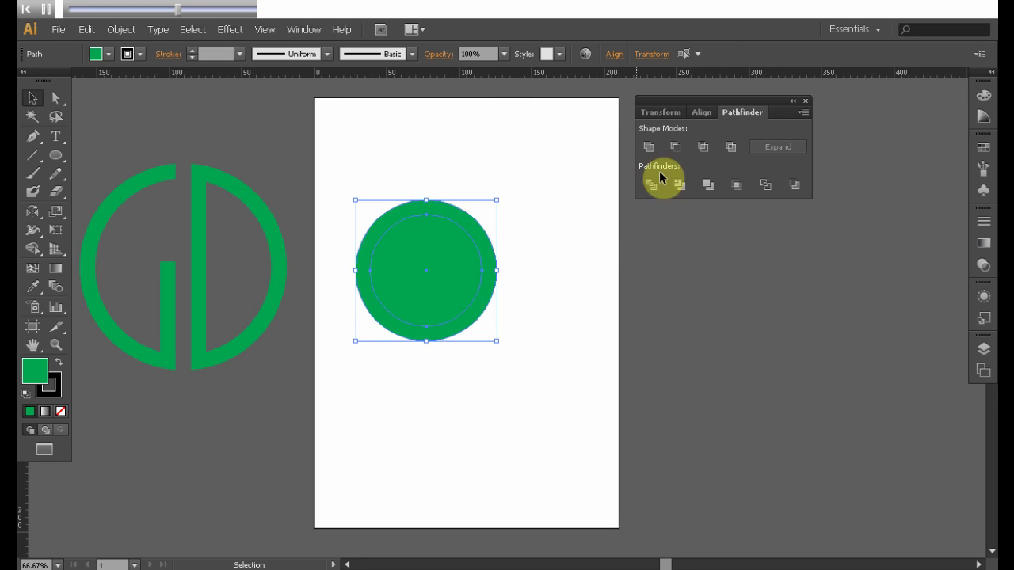
pyautogui.click(727, 147)
pyautogui.click(477, 168)
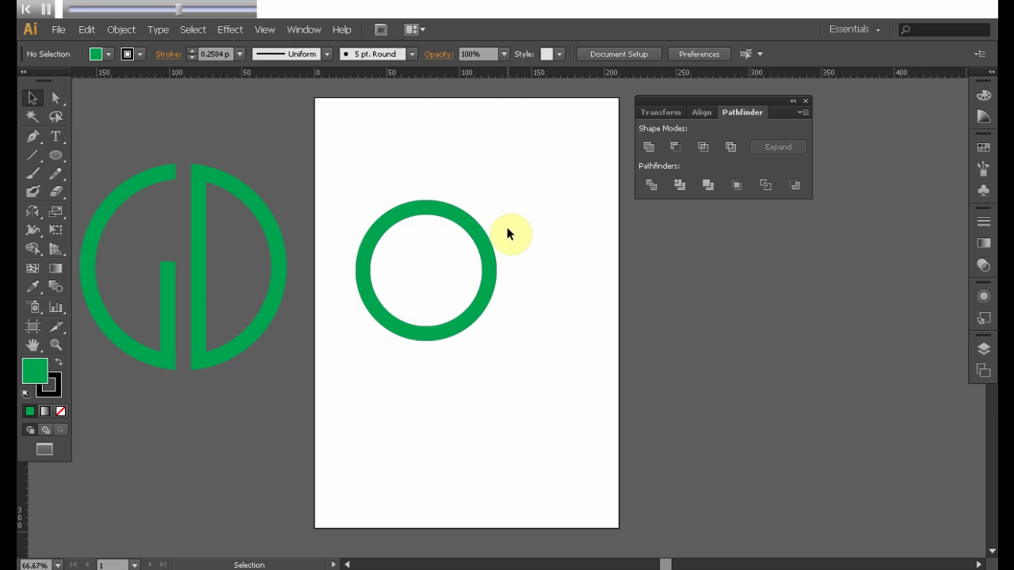
pyautogui.moveTo(435, 207); pyautogui.dragTo(514, 211)
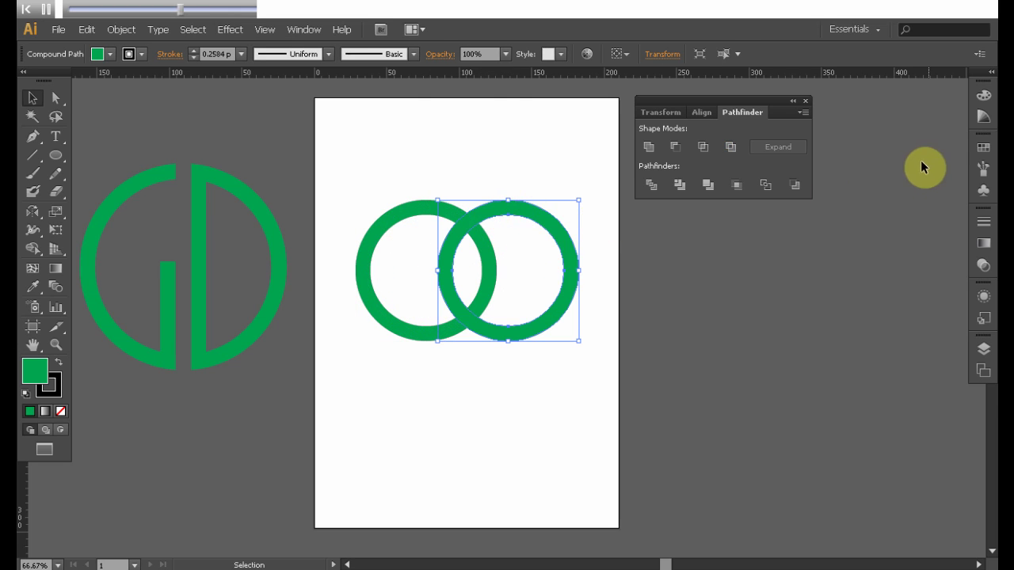
# - Fill the overlapping copied ring with red from the Swatches panel
pyautogui.click(985, 153)
pyautogui.click(835, 153)
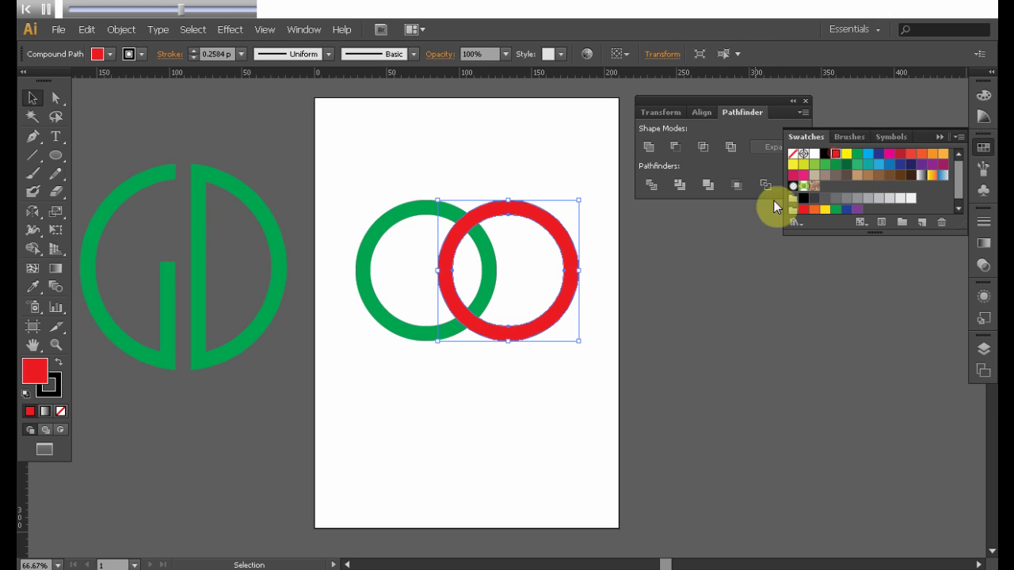
pyautogui.click(725, 315)
# - Duplicate the green-and-red ring pair off the artboard, then select both artboard rings
pyautogui.moveTo(346, 170); pyautogui.dragTo(584, 362)
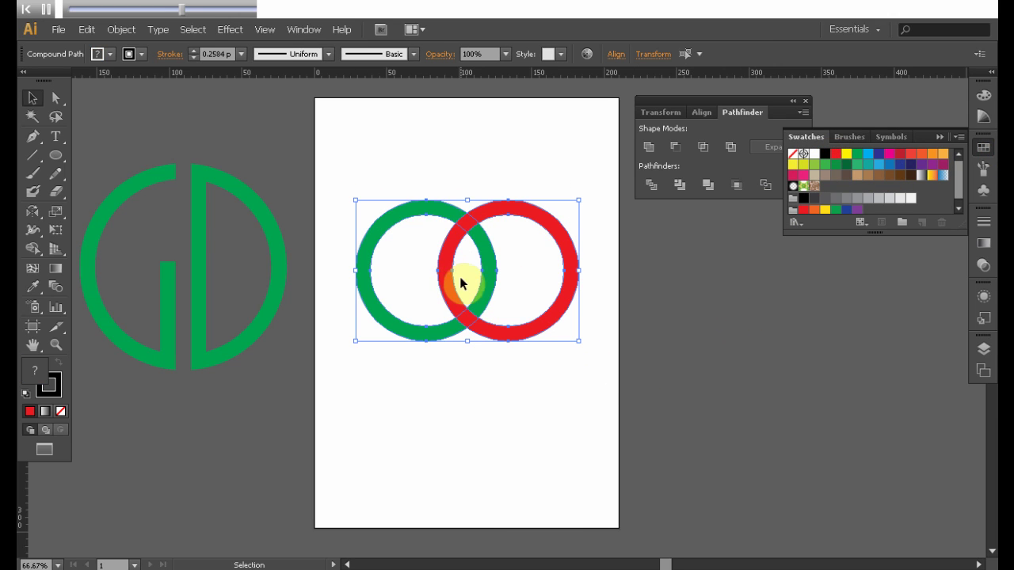
pyautogui.moveTo(448, 265); pyautogui.dragTo(759, 312)
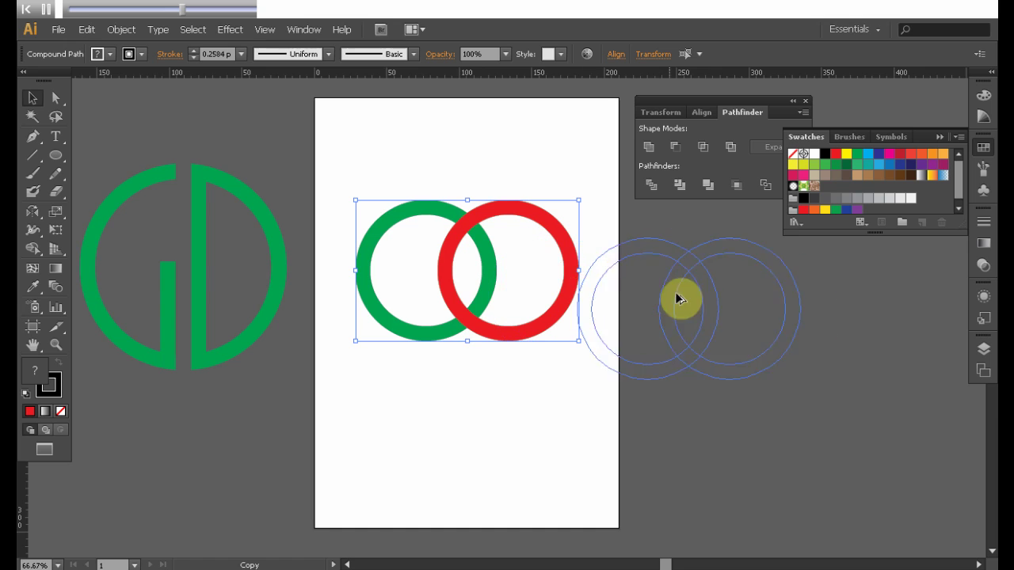
pyautogui.click(431, 154)
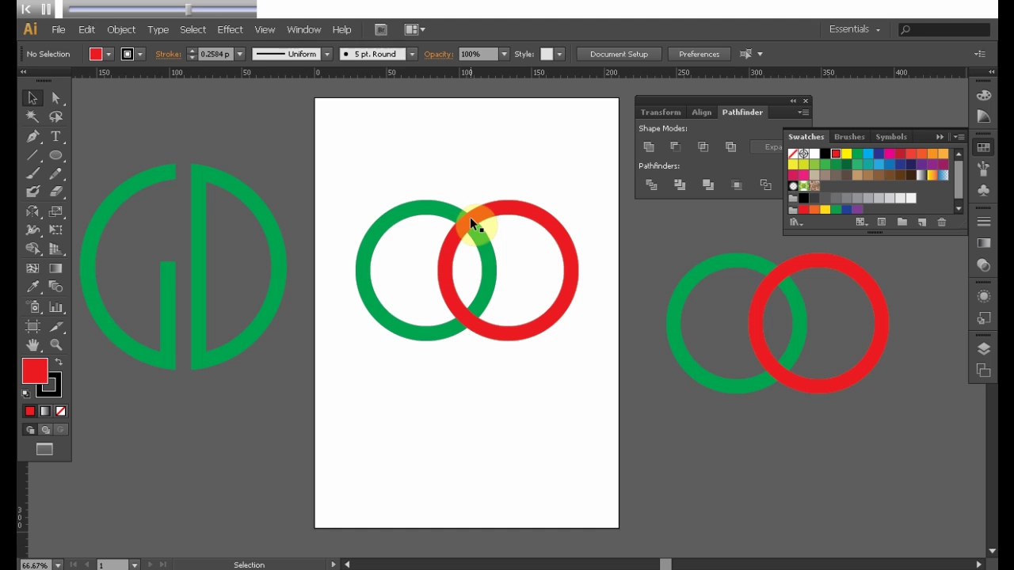
pyautogui.click(396, 209)
pyautogui.keyDown('shift'); pyautogui.click(523, 214); pyautogui.keyUp('shift')
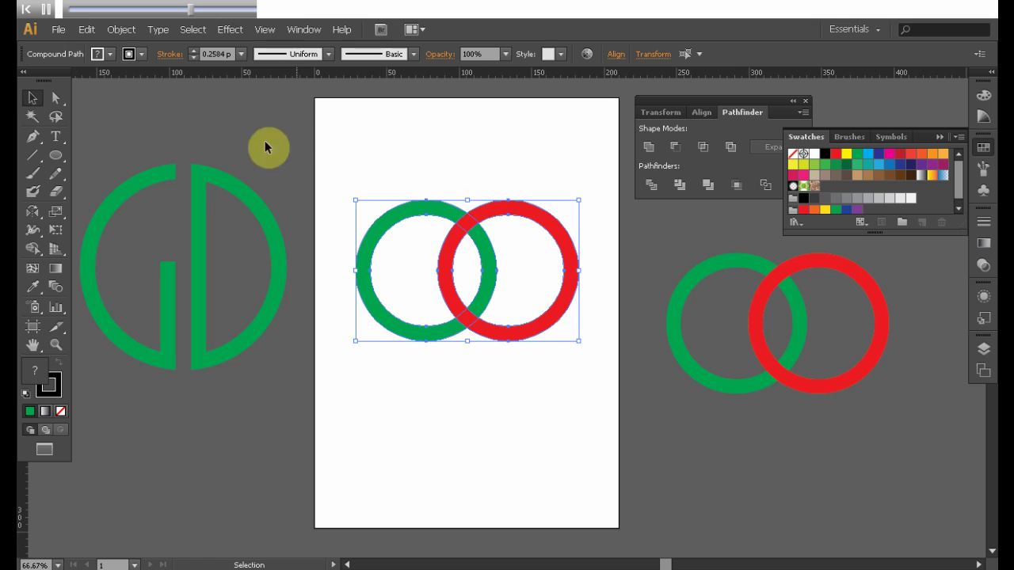
pyautogui.click(121, 30)
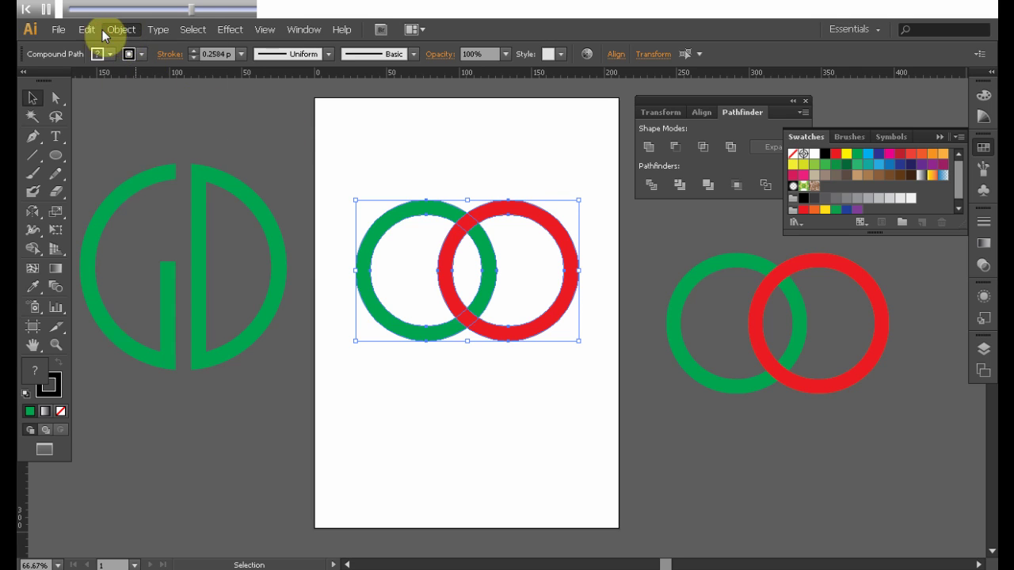
# - Copy the two overlapping rings and reduce them to their overlap with Pathfinder Intersect
pyautogui.click(87, 29)
pyautogui.click(97, 89)
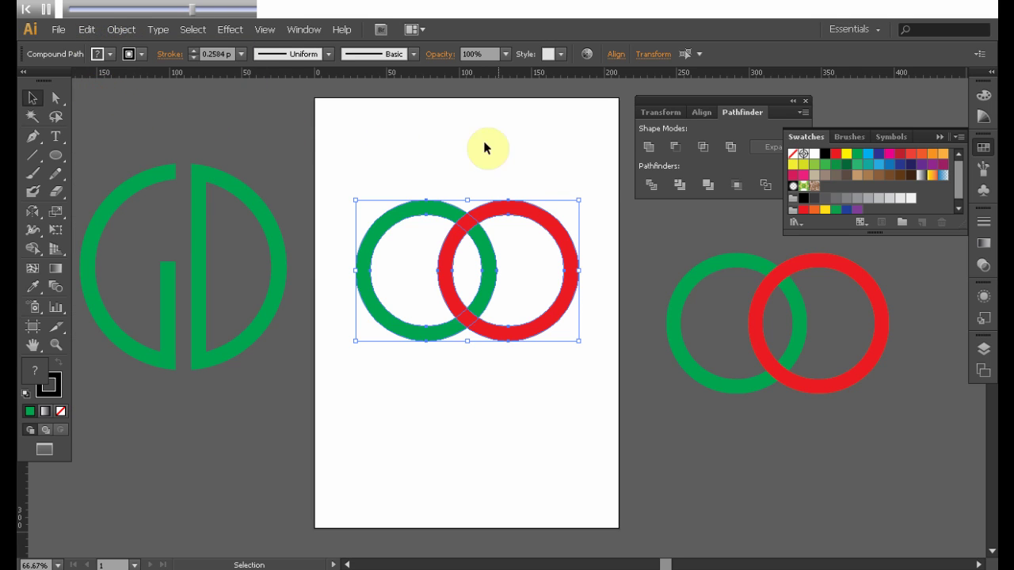
pyautogui.click(704, 152)
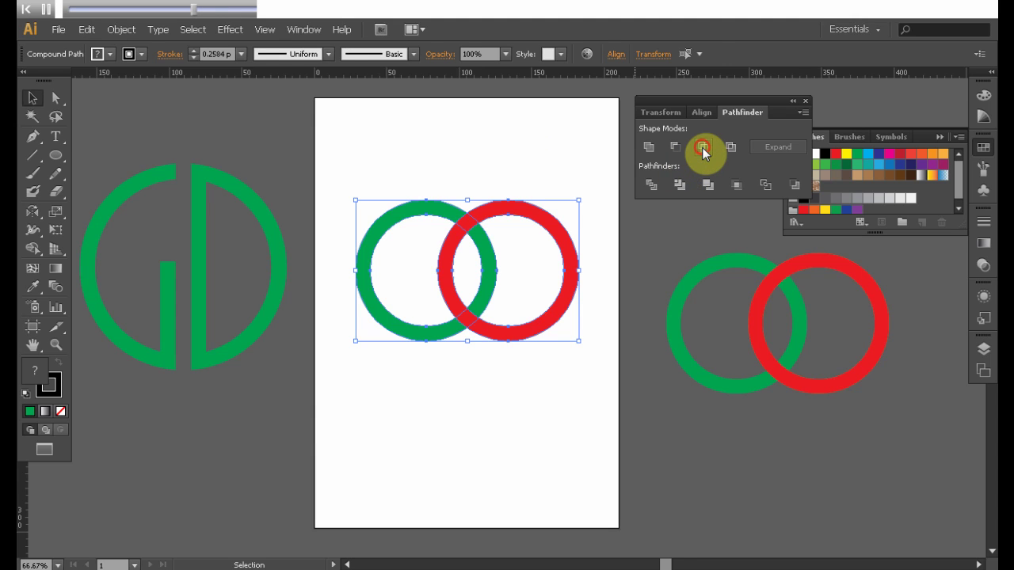
pyautogui.click(466, 222)
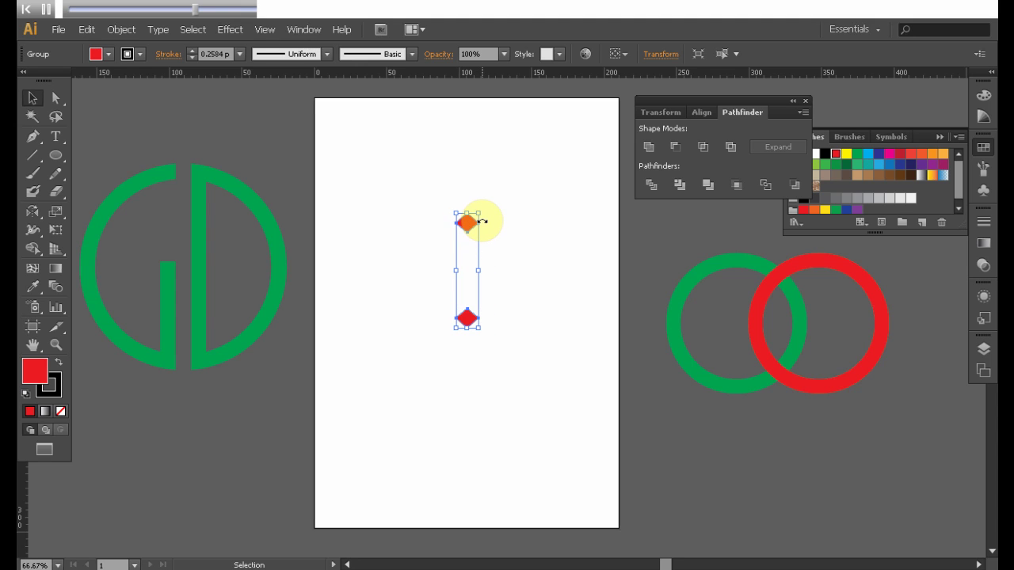
# - Delete the lower red diamond so only the upper diamond remains, and select it
pyautogui.click(525, 179)
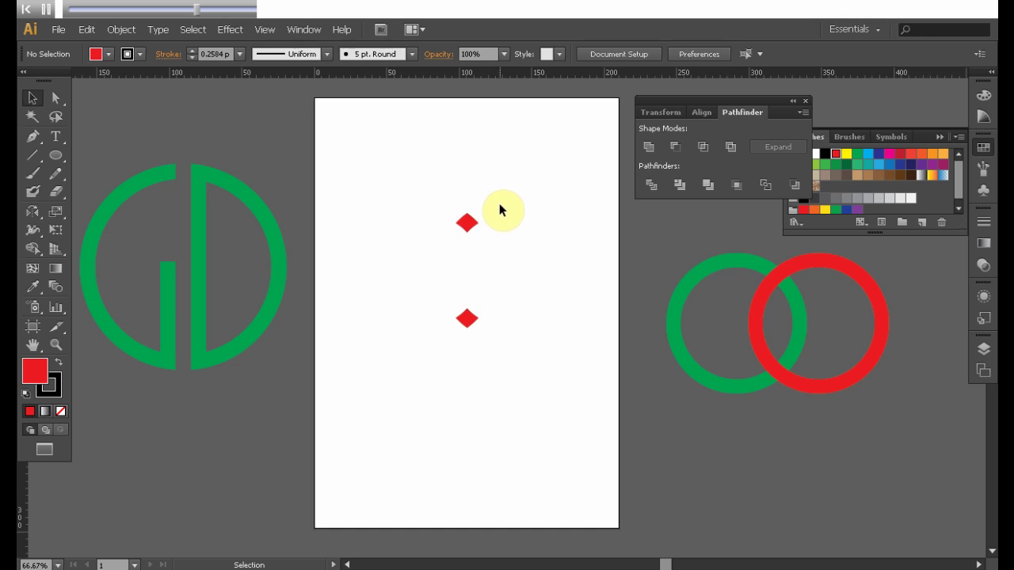
pyautogui.moveTo(474, 325); pyautogui.dragTo(441, 192)
pyautogui.click(439, 181)
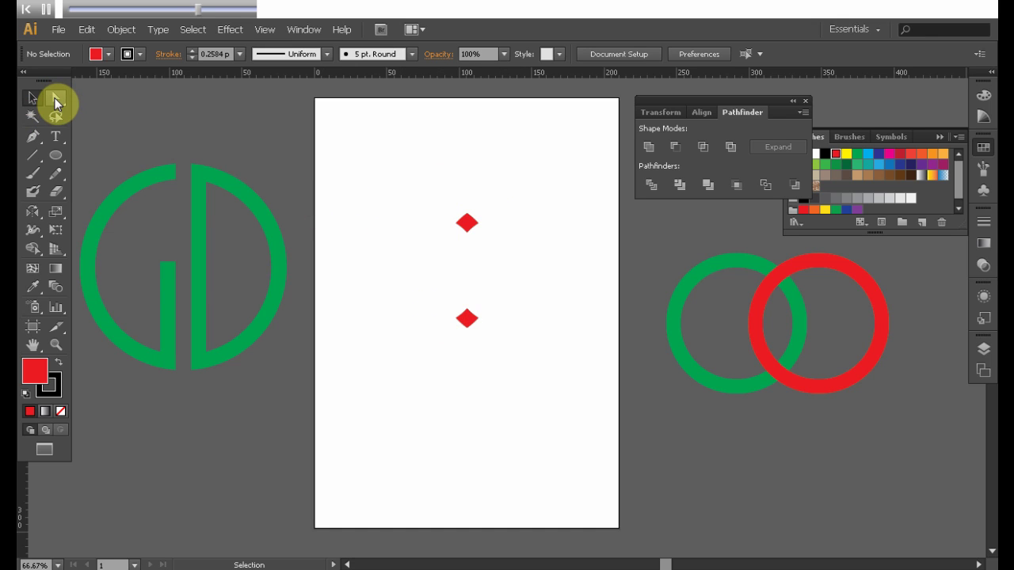
pyautogui.click(55, 99)
pyautogui.click(466, 319)
pyautogui.click(33, 98)
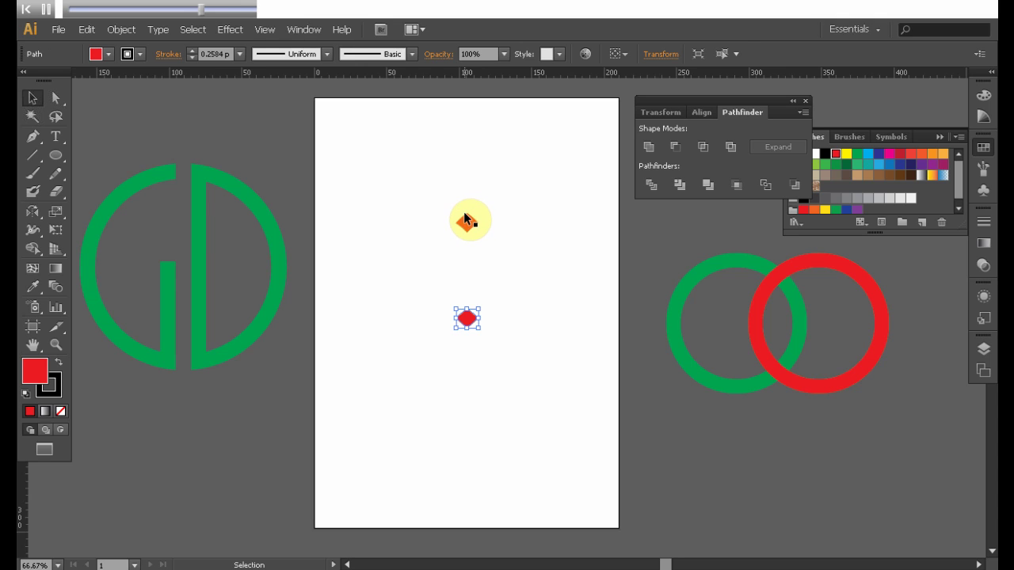
pyautogui.press('Delete')
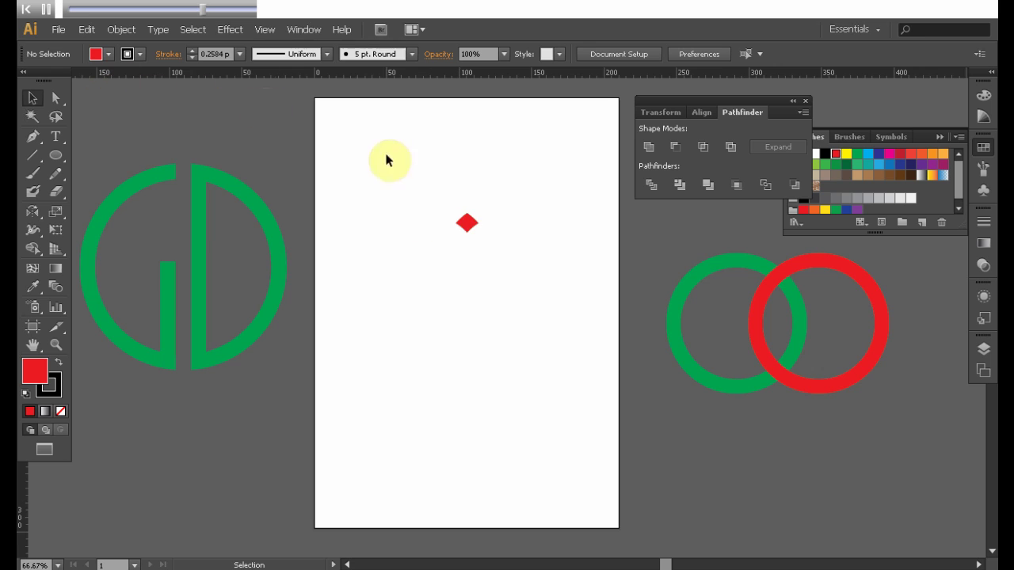
pyautogui.click(466, 222)
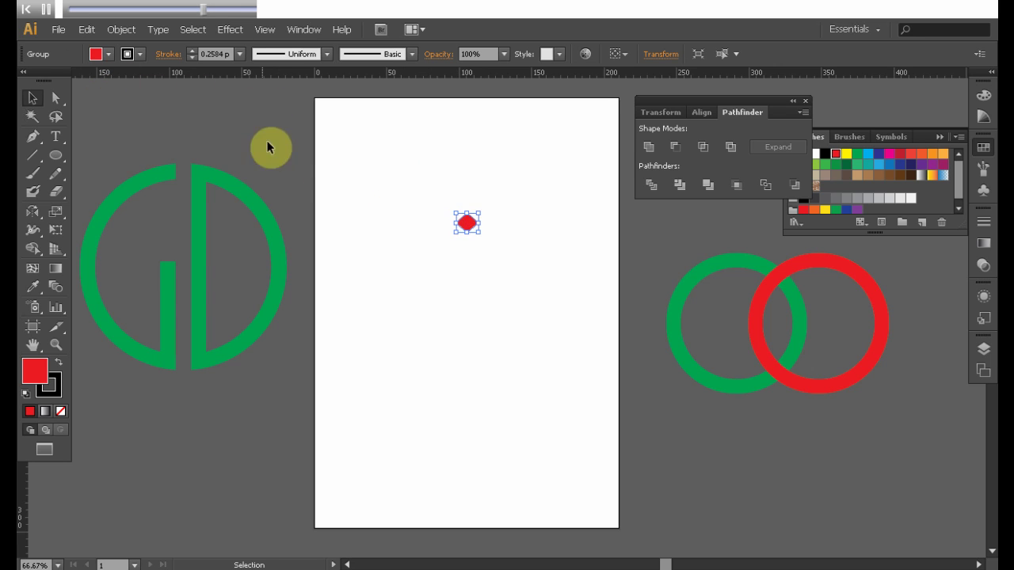
pyautogui.click(86, 29)
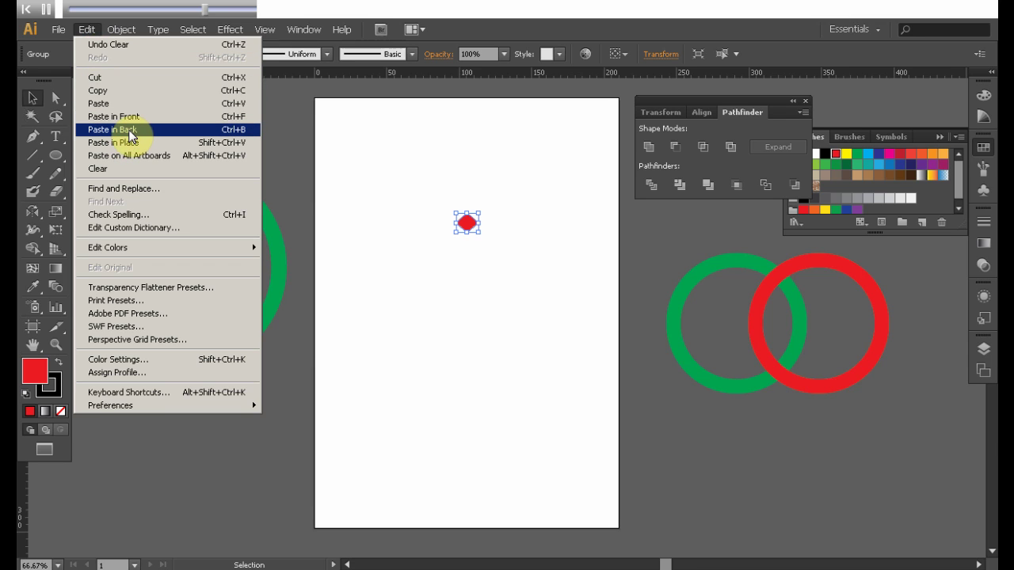
# - Paste the copied rings behind and colour the small overlap piece green
pyautogui.click(130, 135)
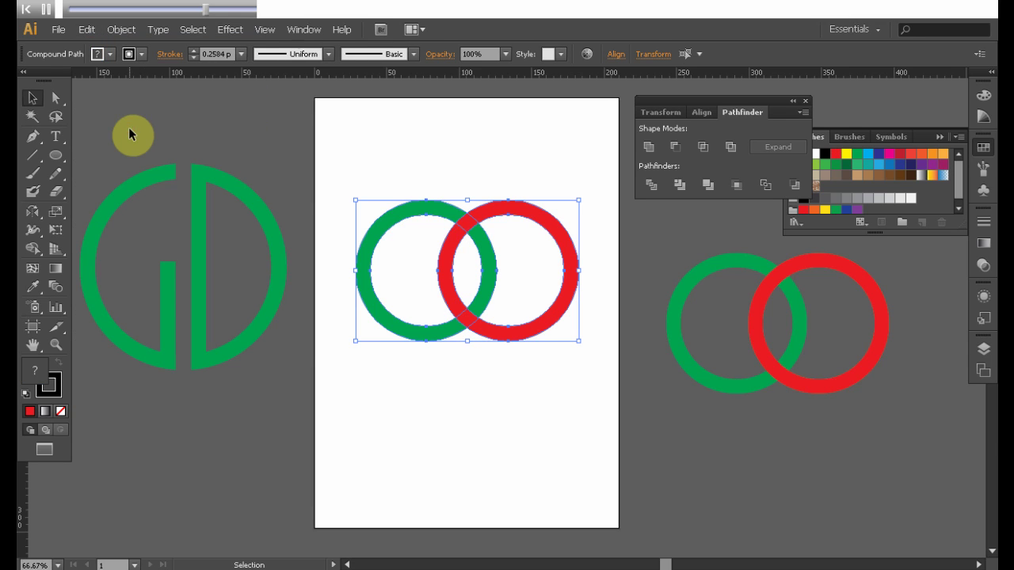
pyautogui.click(418, 155)
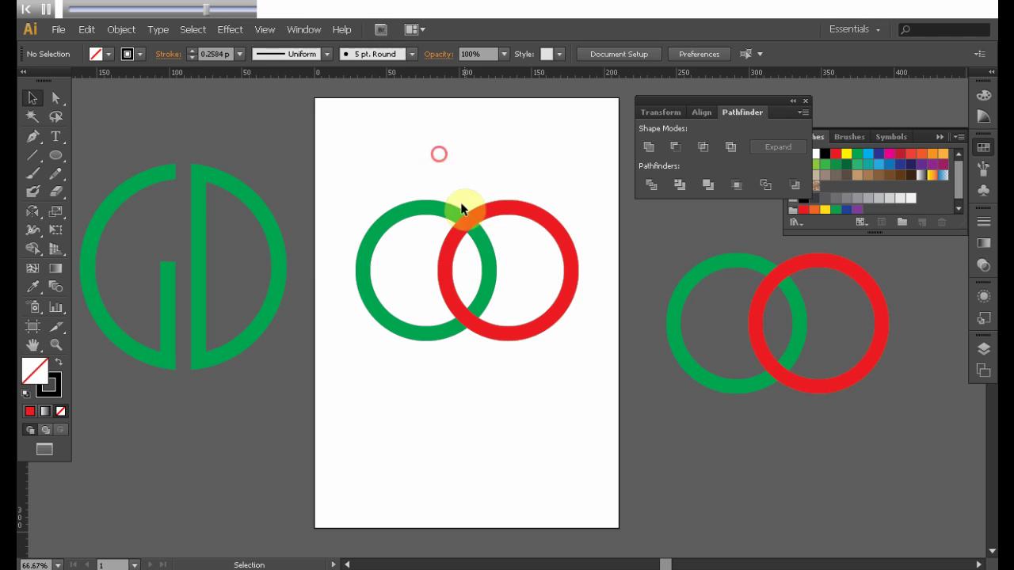
pyautogui.click(470, 223)
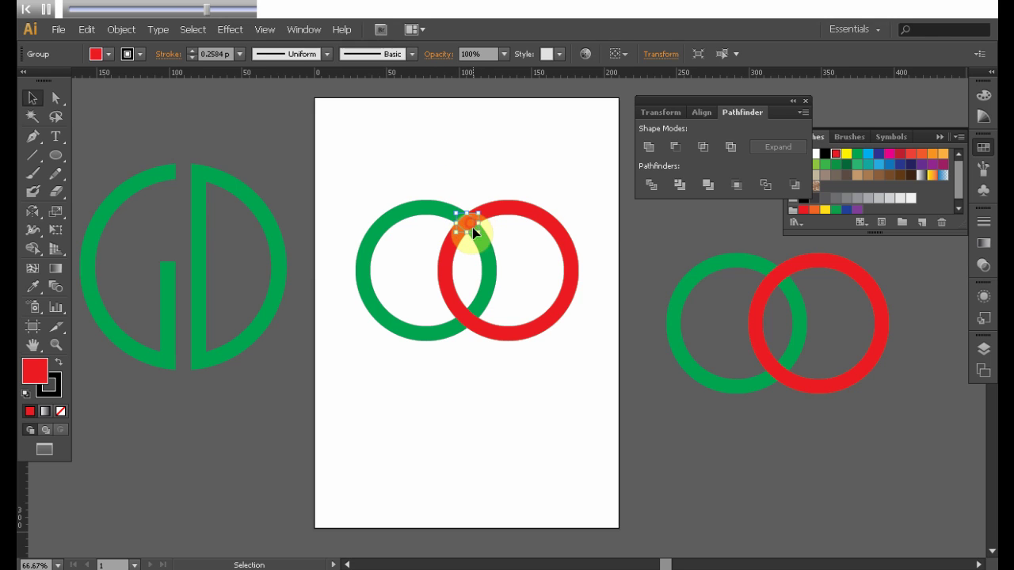
pyautogui.click(857, 154)
pyautogui.click(556, 136)
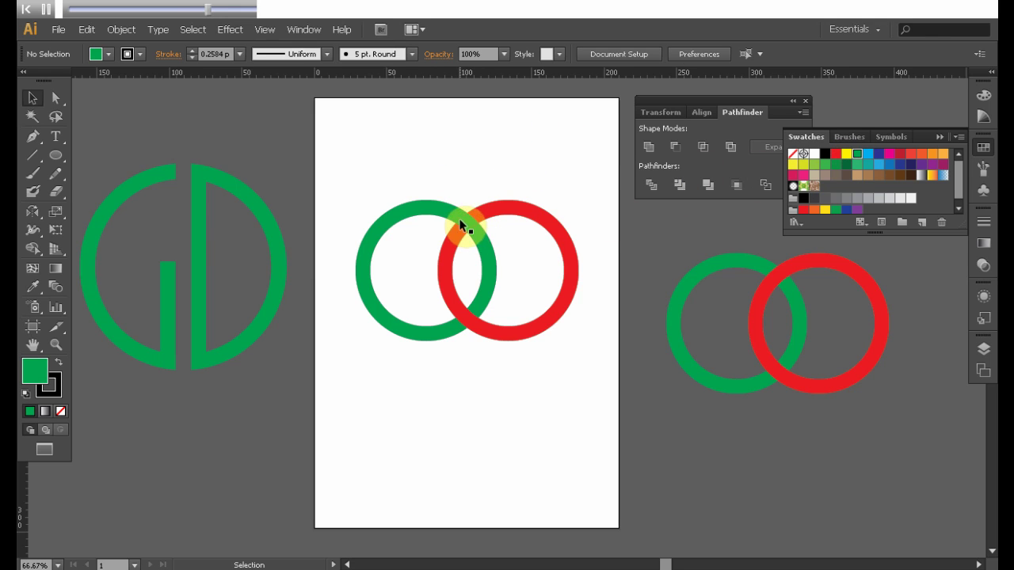
# - Set the outline stroke of both rings to None
pyautogui.moveTo(358, 181); pyautogui.dragTo(545, 359)
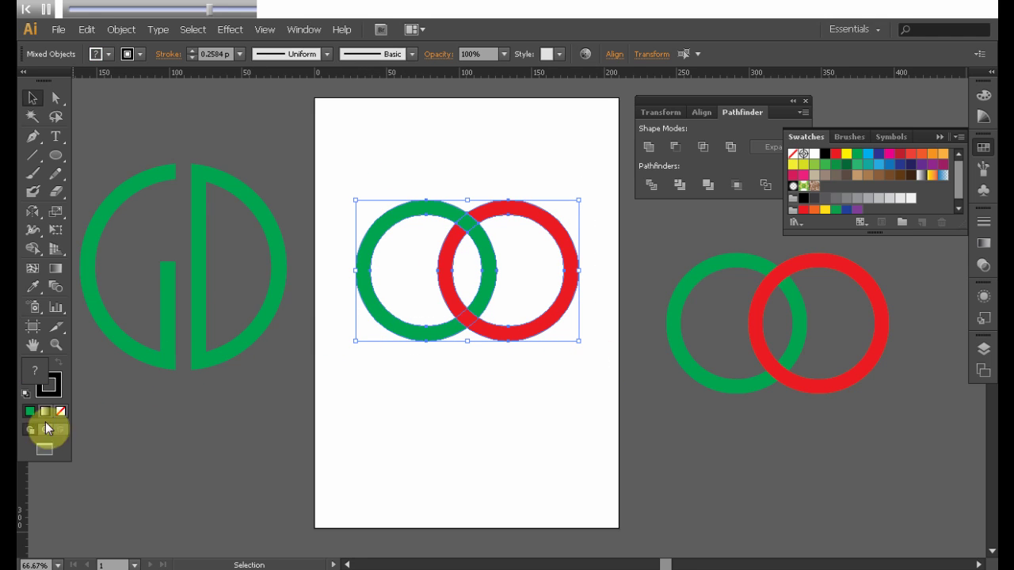
pyautogui.click(54, 392)
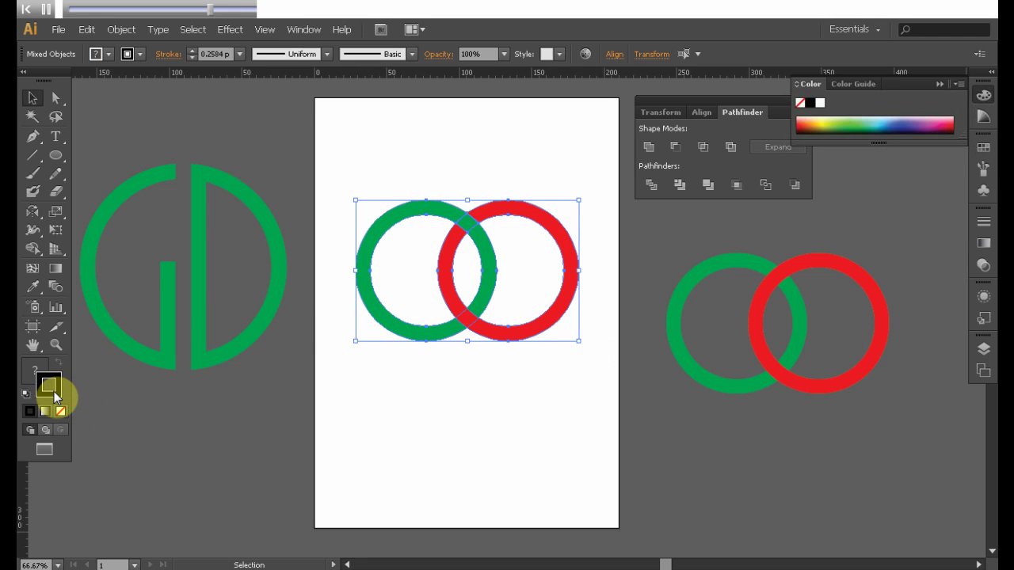
pyautogui.click(60, 411)
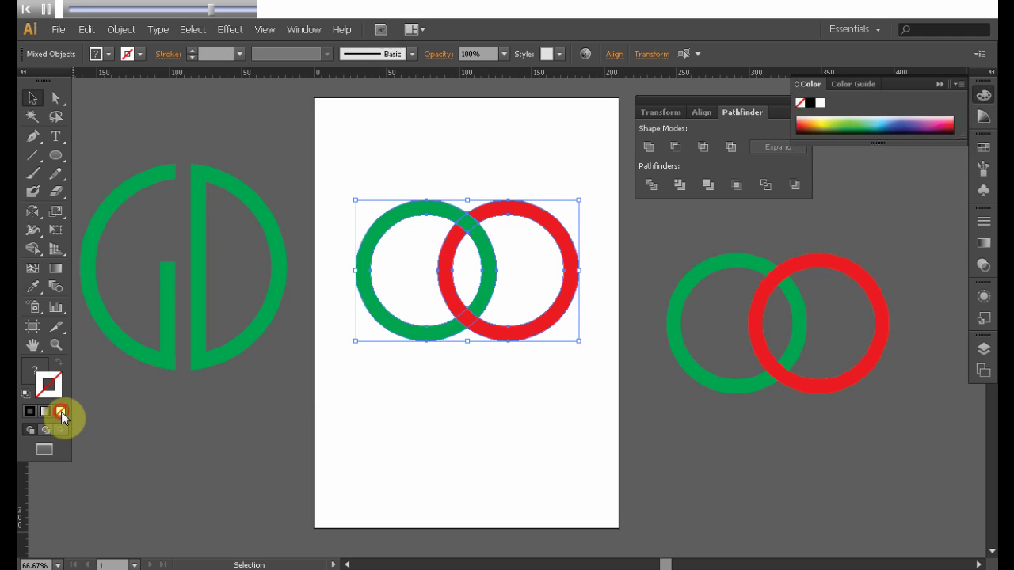
pyautogui.click(399, 413)
# - Group the two rings and move the pair to the canvas's lower left
pyautogui.moveTo(346, 172); pyautogui.dragTo(602, 372)
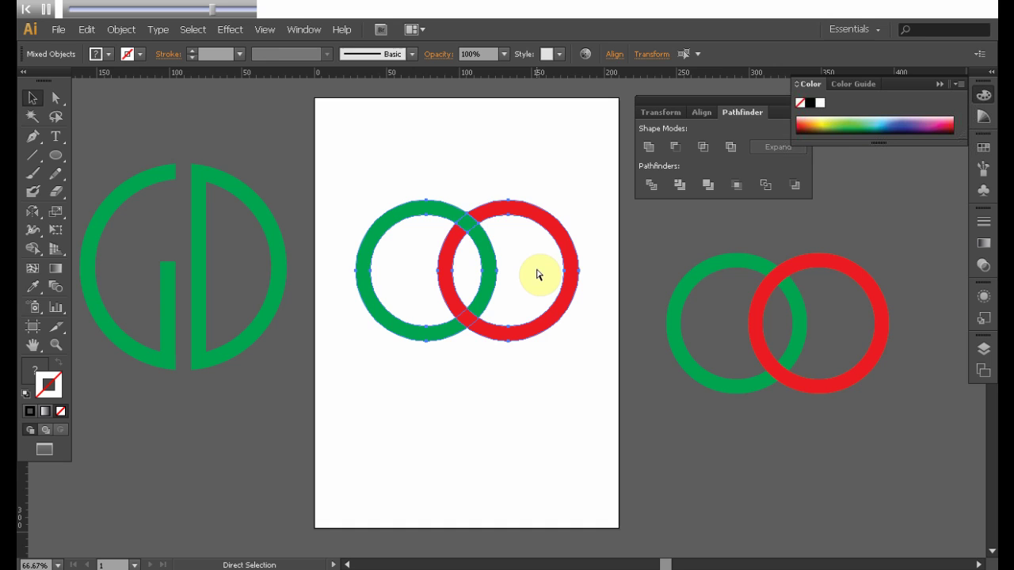
pyautogui.hotkey('ctrl', 'g')
pyautogui.press('v')
pyautogui.click(469, 214)
pyautogui.moveTo(475, 236); pyautogui.dragTo(198, 429)
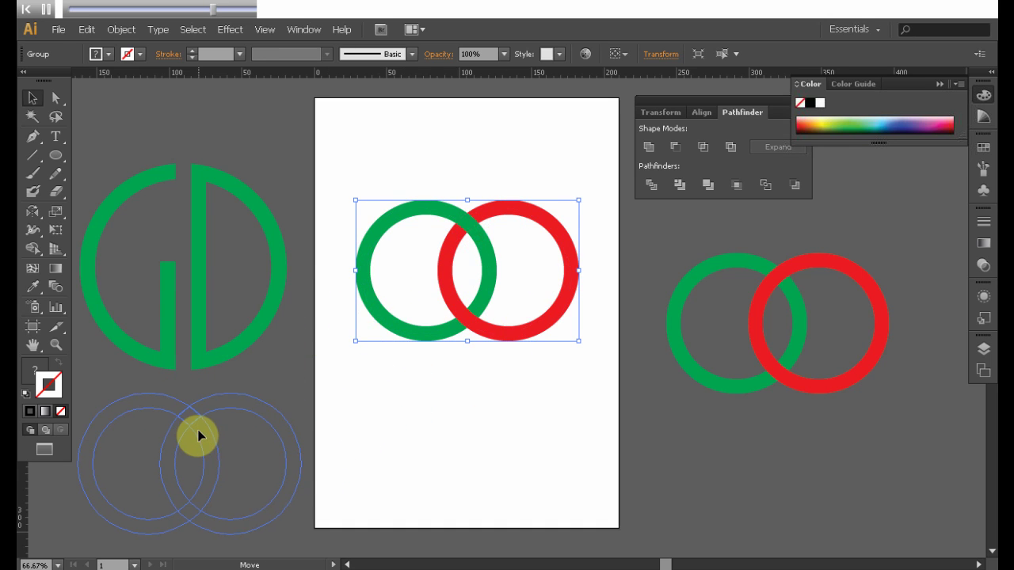
pyautogui.moveTo(626, 212); pyautogui.dragTo(911, 427)
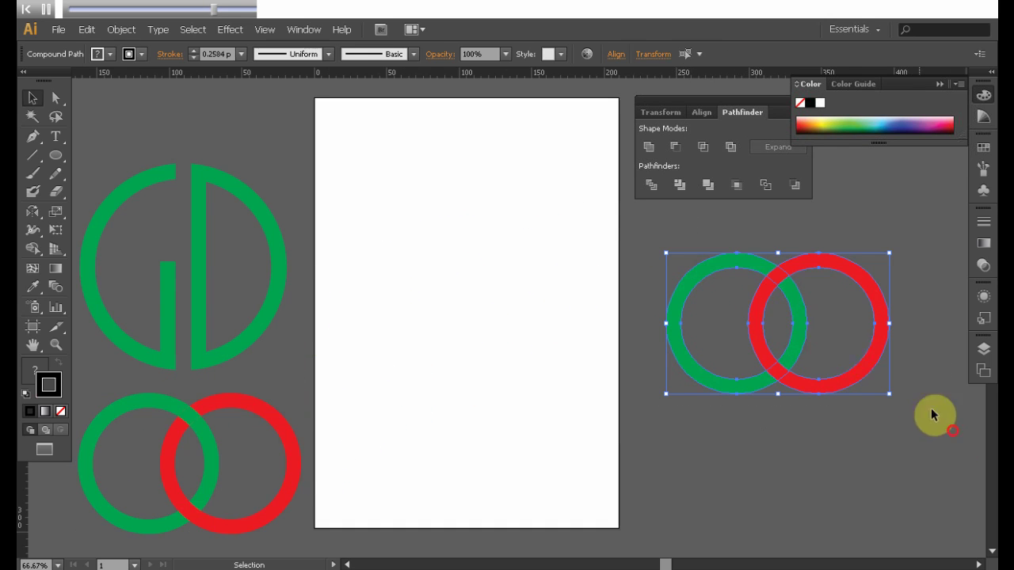
# - Drag the right-hand green-and-red ring pair onto the artboard
pyautogui.moveTo(765, 301)
pyautogui.mouseDown()
pyautogui.moveTo(721, 308)
pyautogui.moveTo(464, 271)
pyautogui.mouseUp()
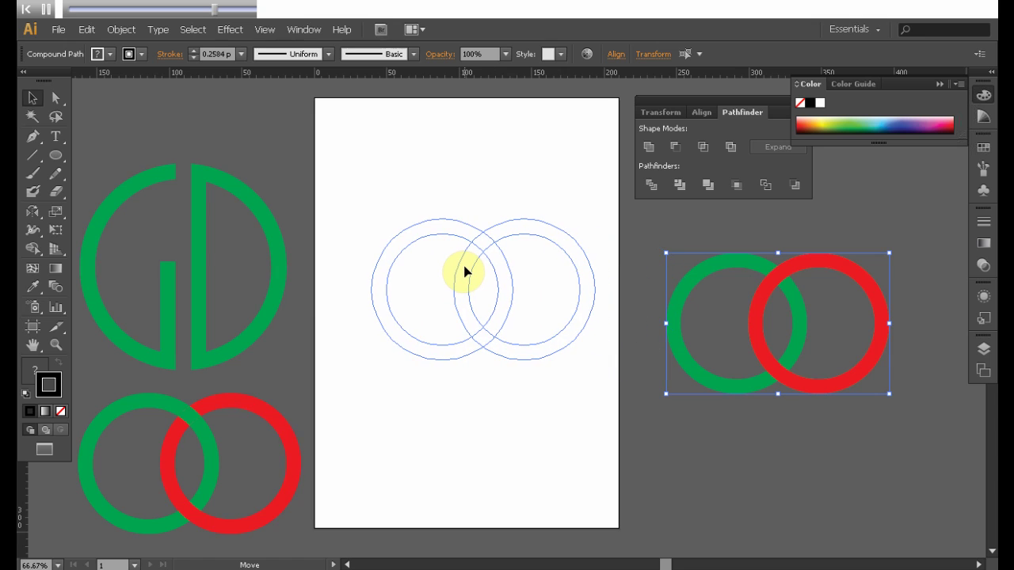
pyautogui.moveTo(464, 271); pyautogui.dragTo(464, 269)
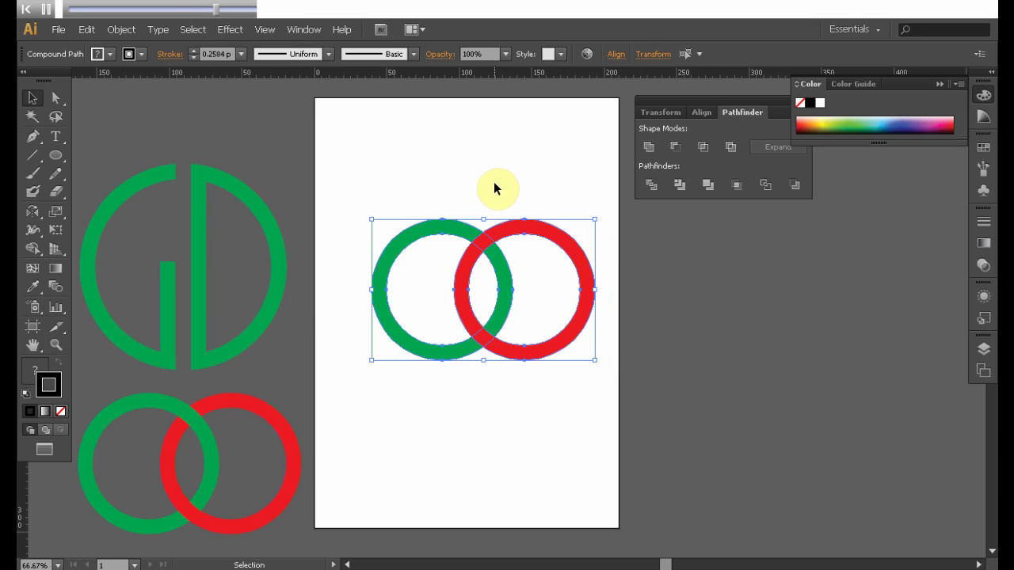
pyautogui.click(466, 171)
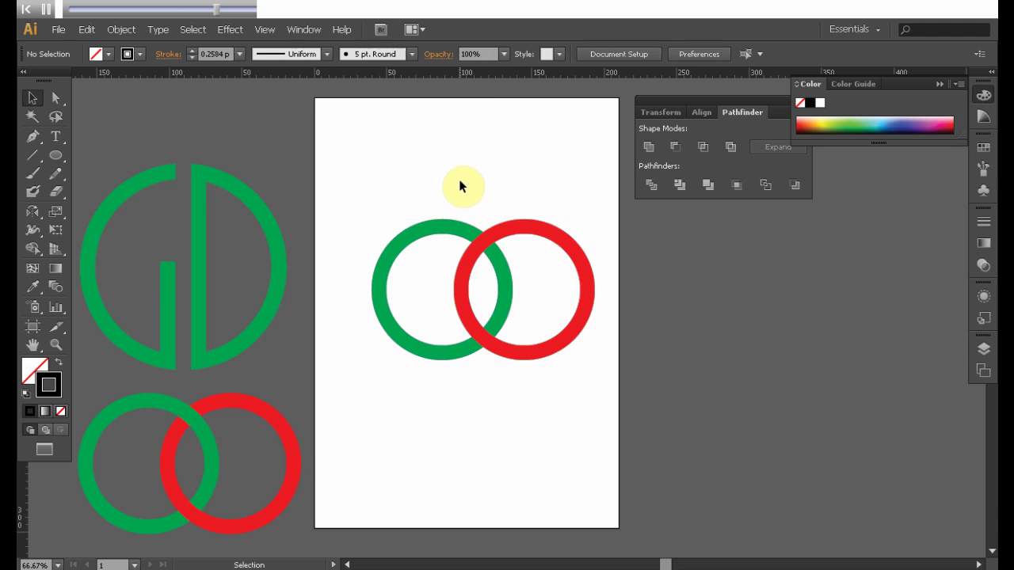
# - Copy the green ring to the clipboard with Edit > Copy
pyautogui.click(393, 242)
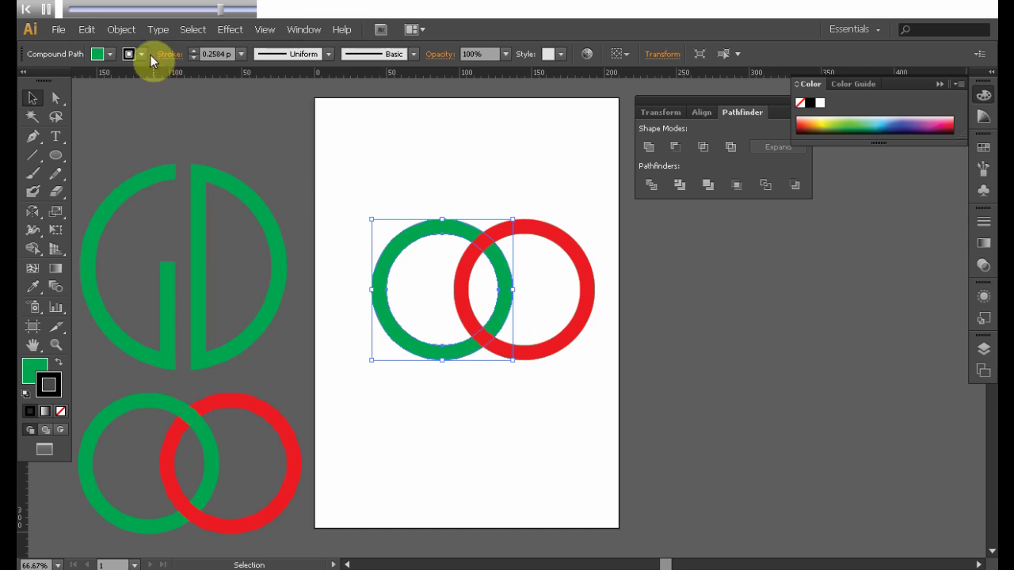
pyautogui.click(86, 30)
pyautogui.click(107, 92)
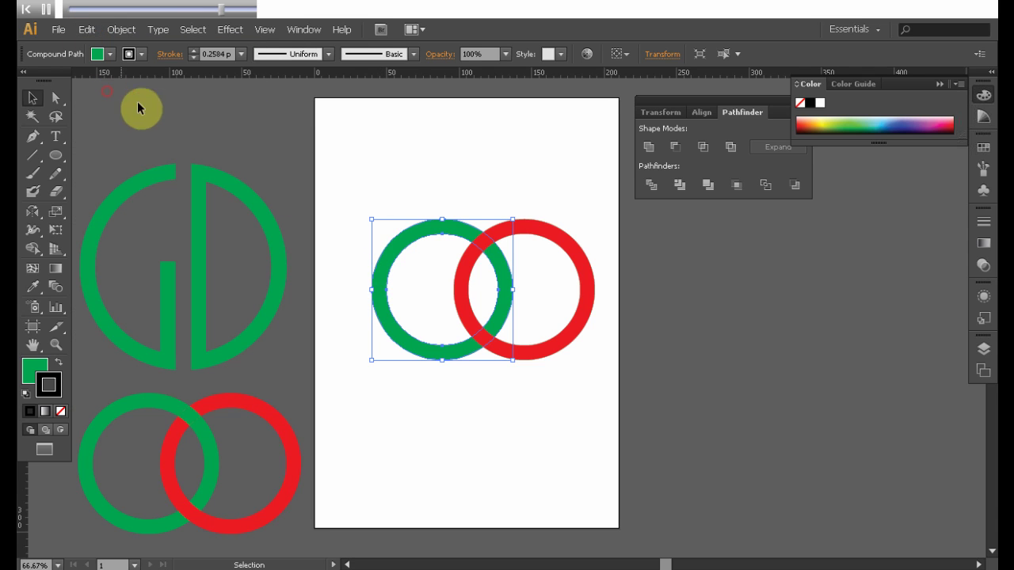
pyautogui.click(359, 150)
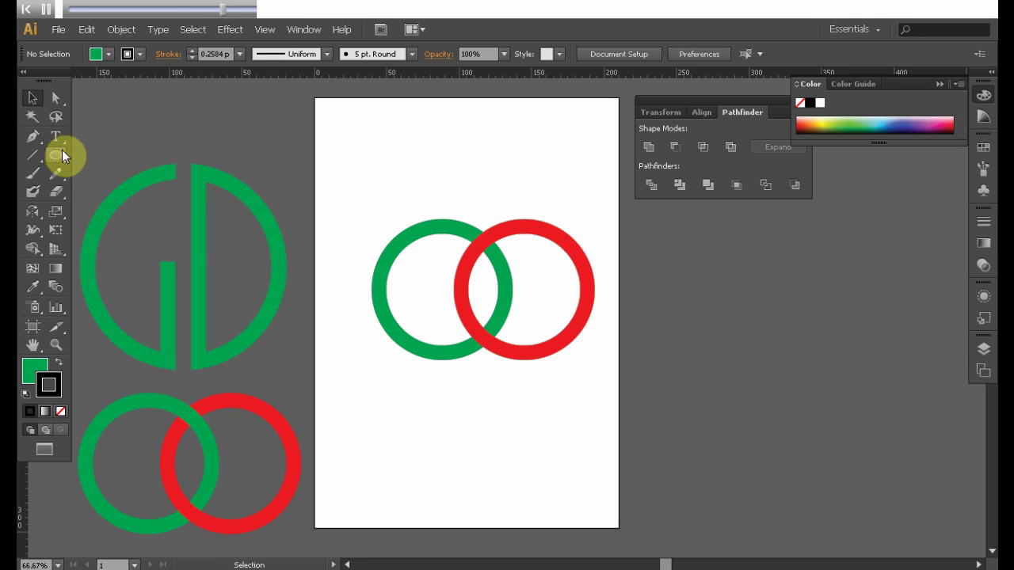
# - Cut away the green ring's lower half with a rectangle and Minus Front, leaving an arc
pyautogui.moveTo(56, 155); pyautogui.dragTo(75, 154)
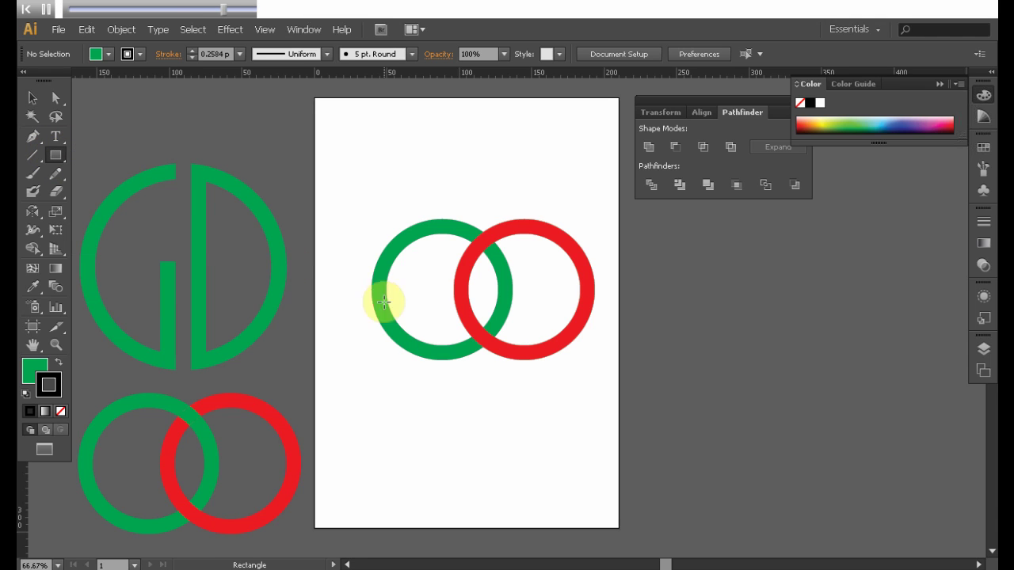
pyautogui.moveTo(346, 290); pyautogui.dragTo(526, 381)
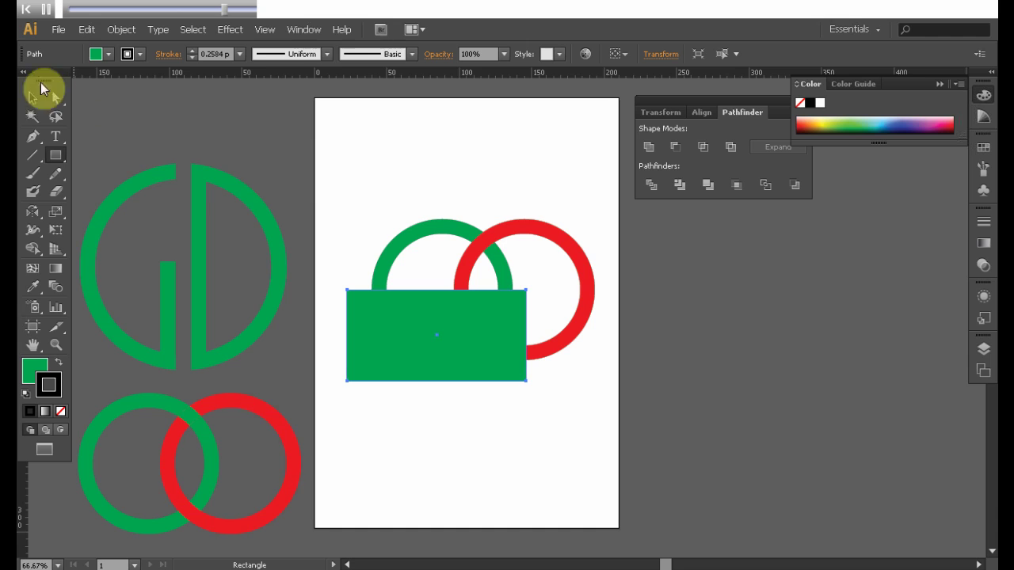
pyautogui.click(33, 97)
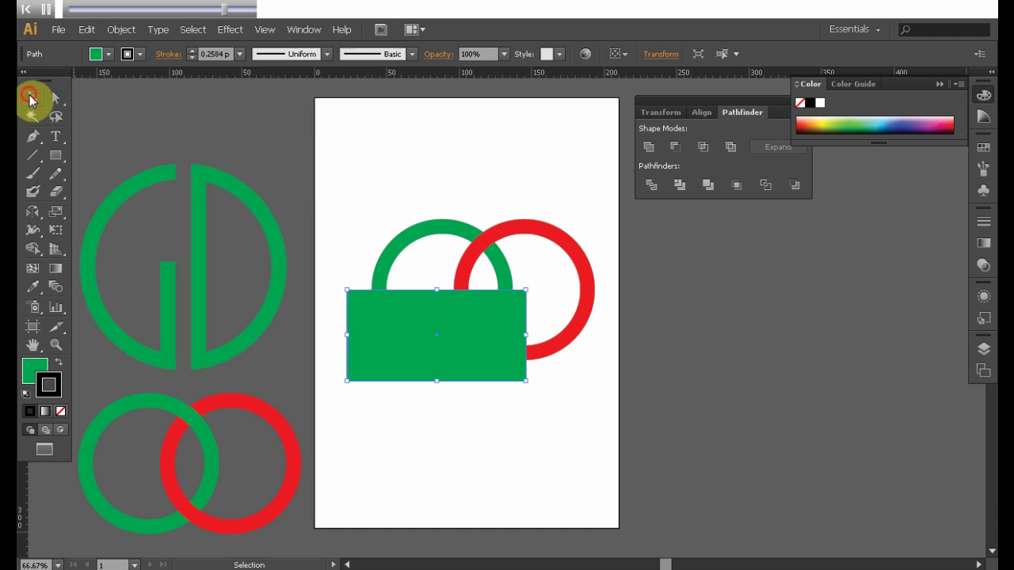
pyautogui.keyDown('shift'); pyautogui.click(395, 248); pyautogui.keyUp('shift')
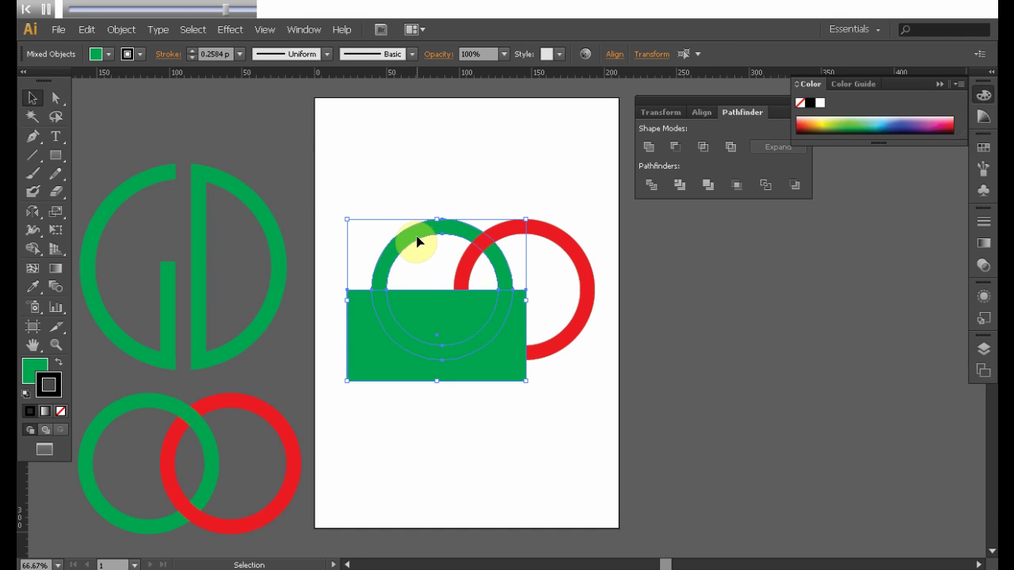
pyautogui.click(674, 150)
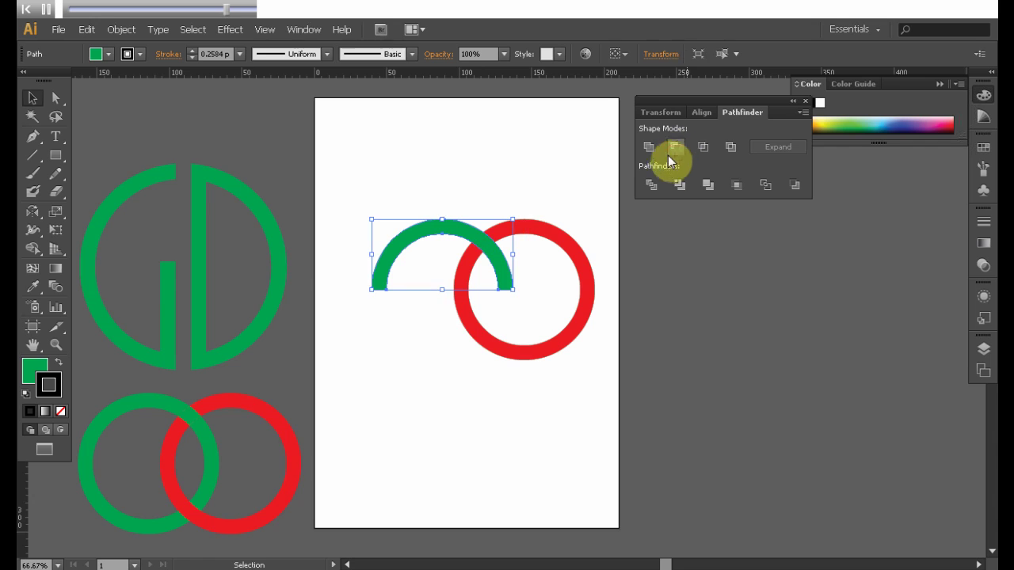
pyautogui.click(728, 341)
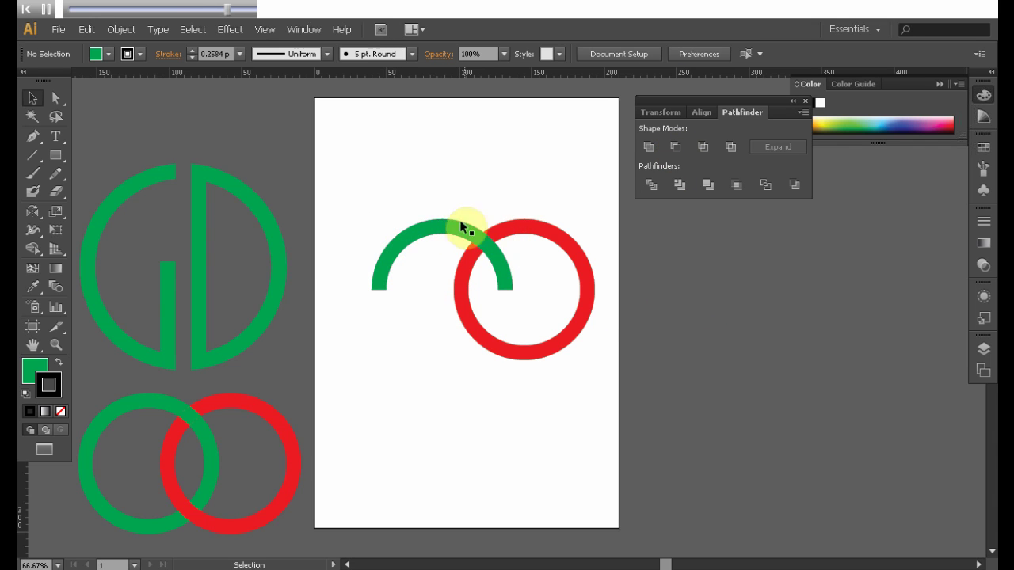
# - Subtract the green arc from the red ring with Minus Front to notch it
pyautogui.click(453, 227)
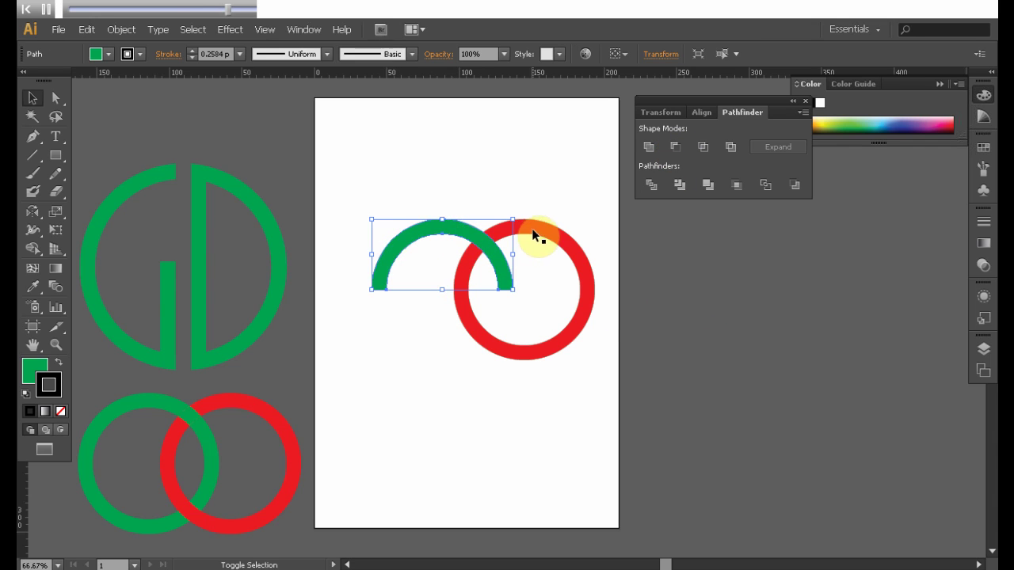
pyautogui.keyDown('shift'); pyautogui.click(531, 237); pyautogui.keyUp('shift')
pyautogui.click(675, 148)
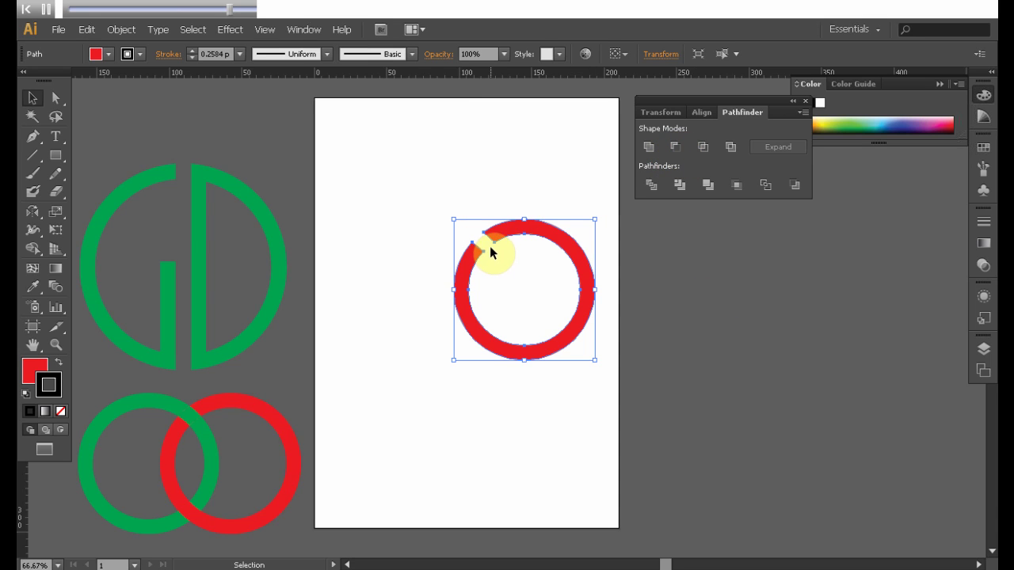
pyautogui.click(522, 187)
pyautogui.click(511, 225)
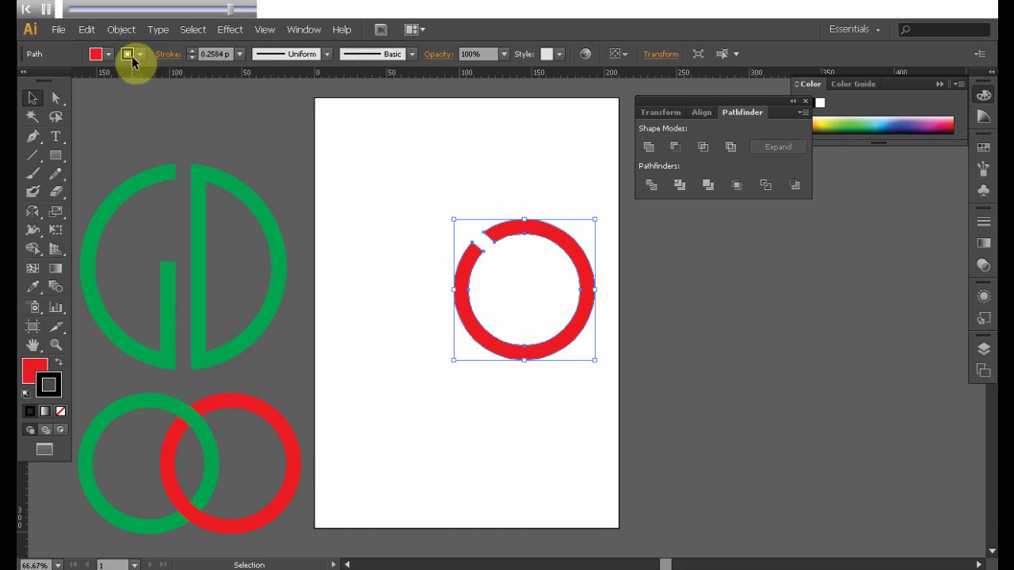
# - Paste the full green ring in back behind the notched red ring, undoing an accidental move
pyautogui.click(87, 29)
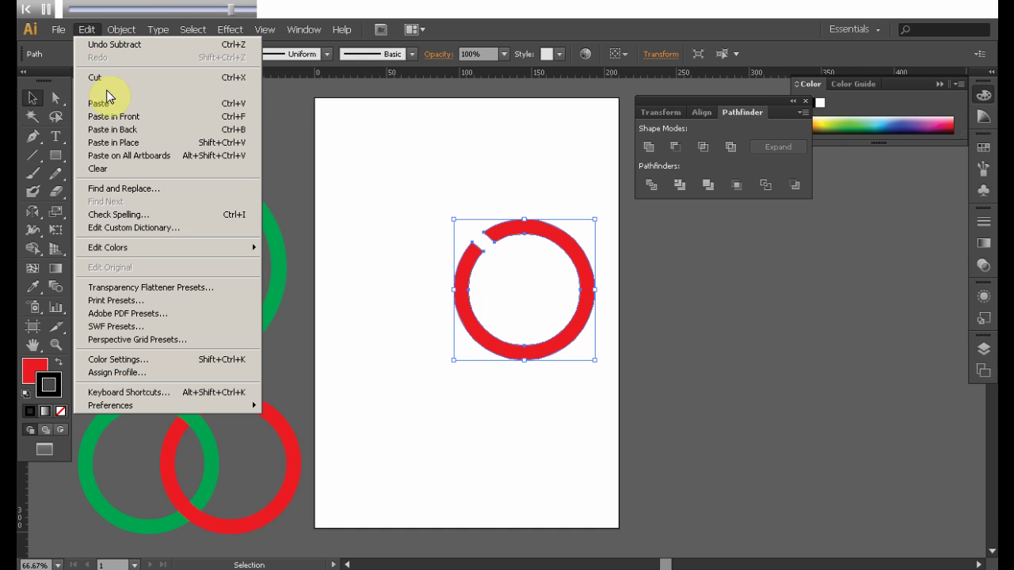
pyautogui.click(127, 131)
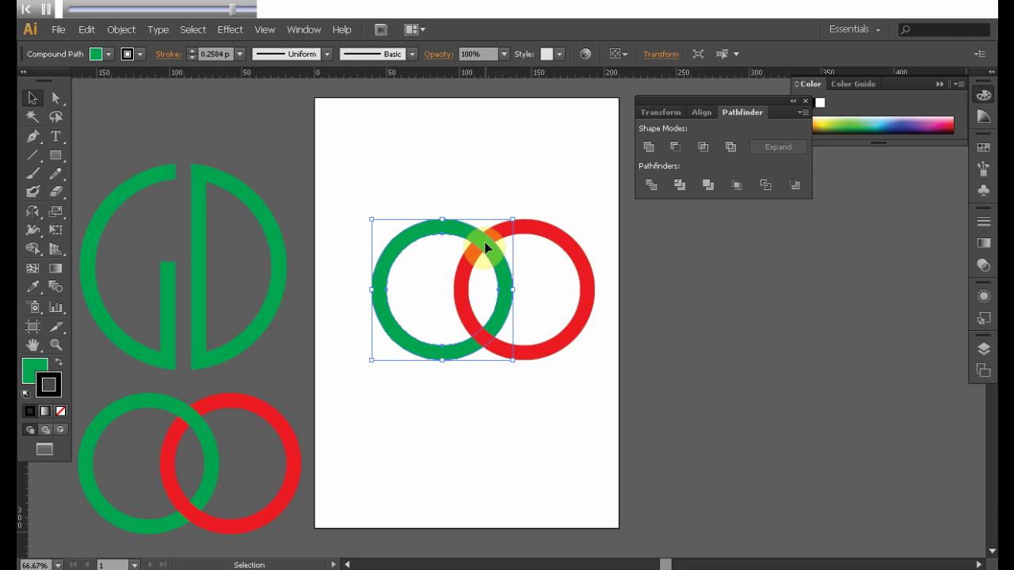
pyautogui.click(487, 183)
pyautogui.moveTo(519, 227); pyautogui.dragTo(506, 184)
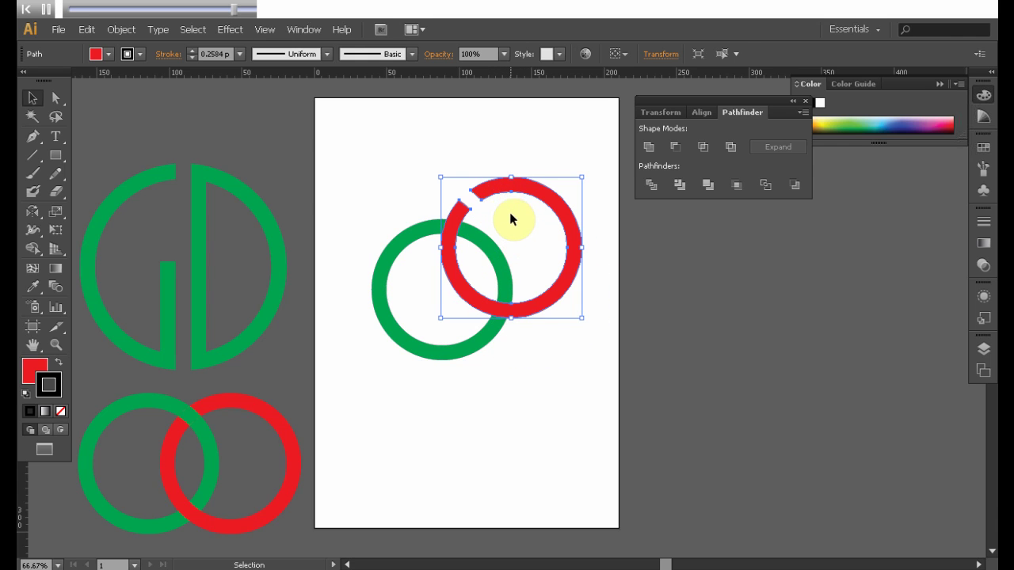
pyautogui.hotkey('ctrl', 'z')
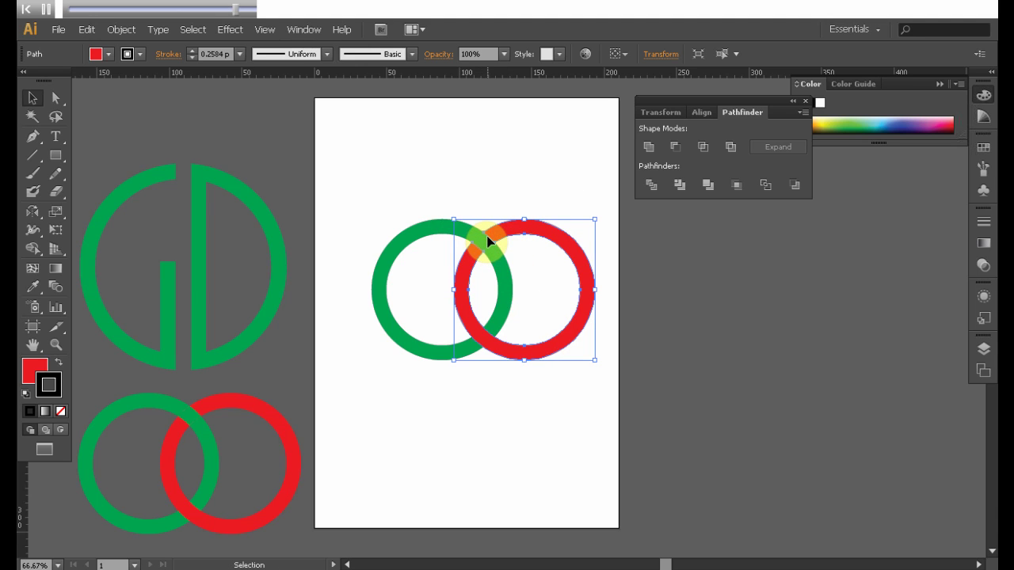
pyautogui.click(472, 193)
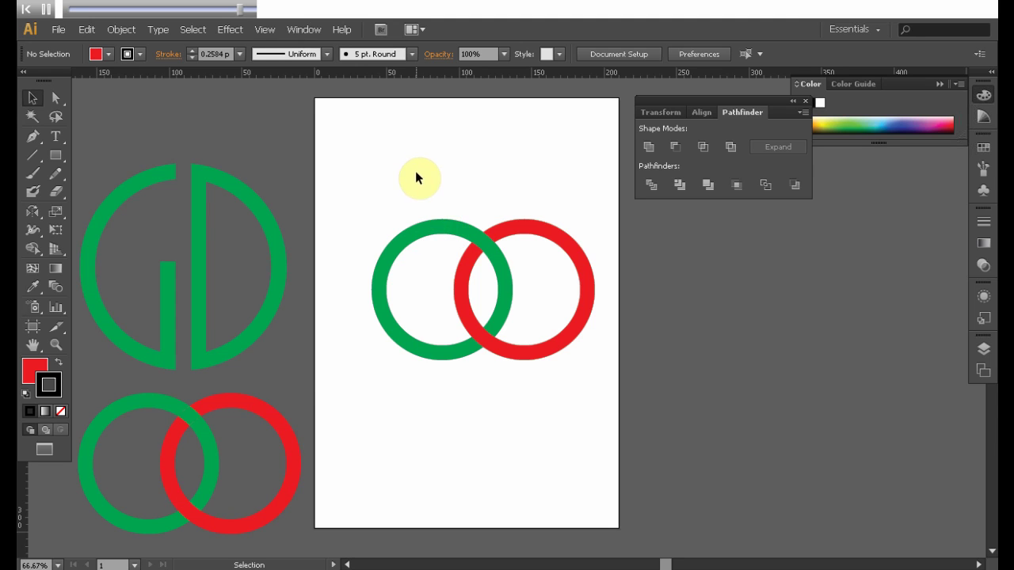
# - Group the interlinked green and red rings and drag them off the page to the right
pyautogui.moveTo(415, 172); pyautogui.dragTo(569, 323)
pyautogui.hotkey('ctrl', 'g')
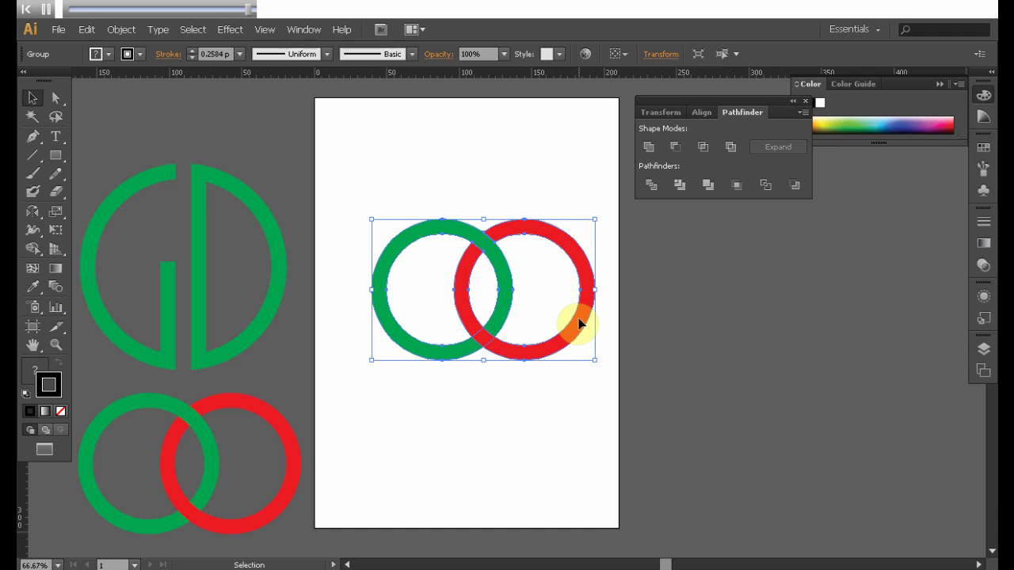
pyautogui.moveTo(410, 235)
pyautogui.mouseDown()
pyautogui.moveTo(724, 267)
pyautogui.moveTo(767, 238)
pyautogui.mouseUp()
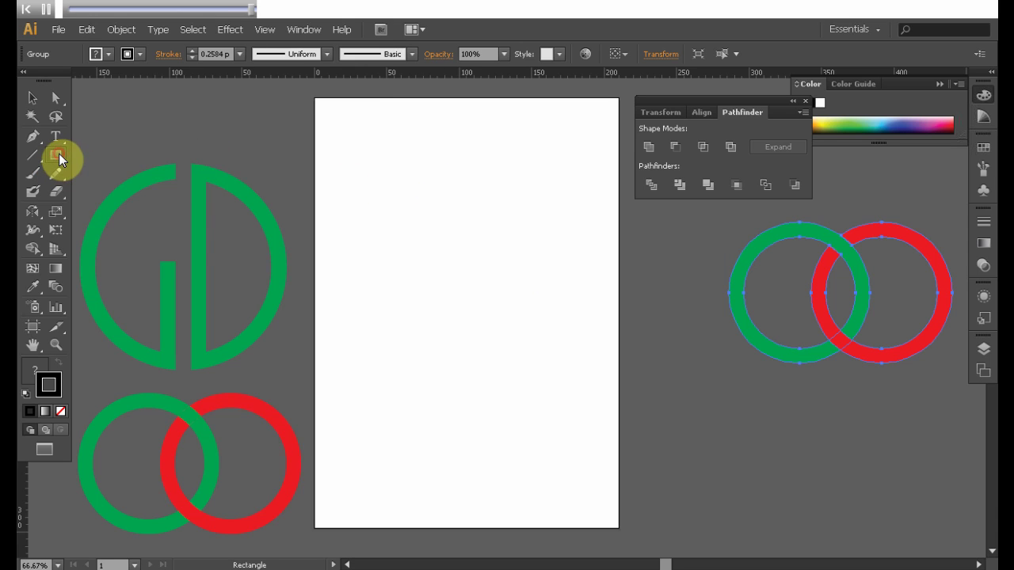
# - Draw a large red-filled circle in the page centre with the Ellipse tool
pyautogui.moveTo(59, 158); pyautogui.dragTo(101, 190)
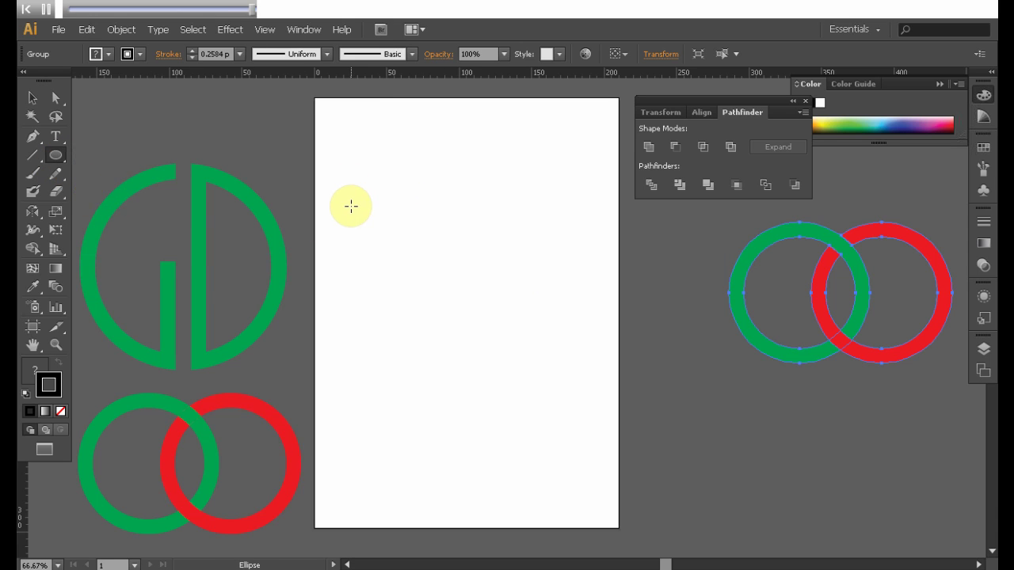
pyautogui.moveTo(348, 198); pyautogui.dragTo(533, 415)
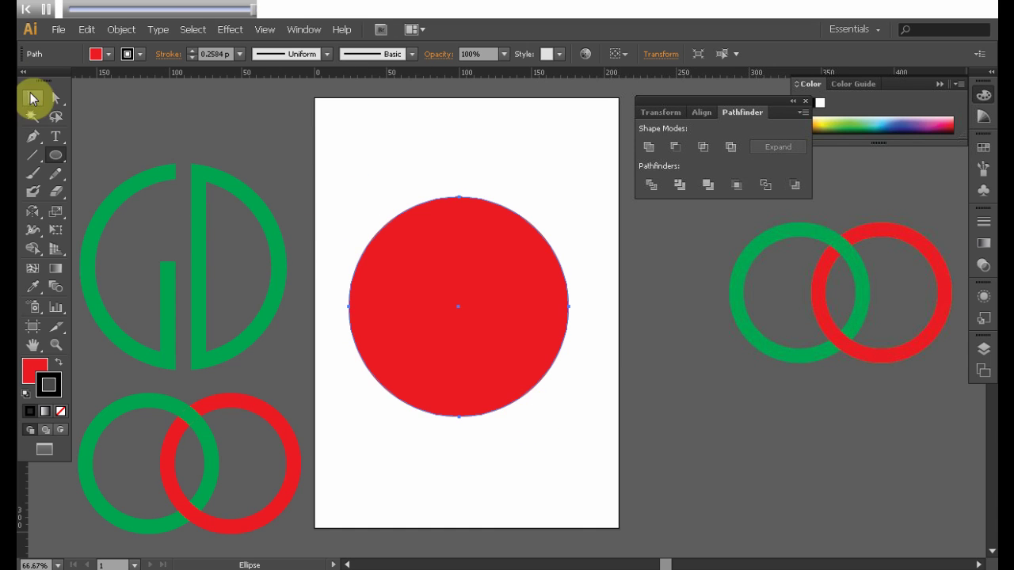
pyautogui.click(33, 98)
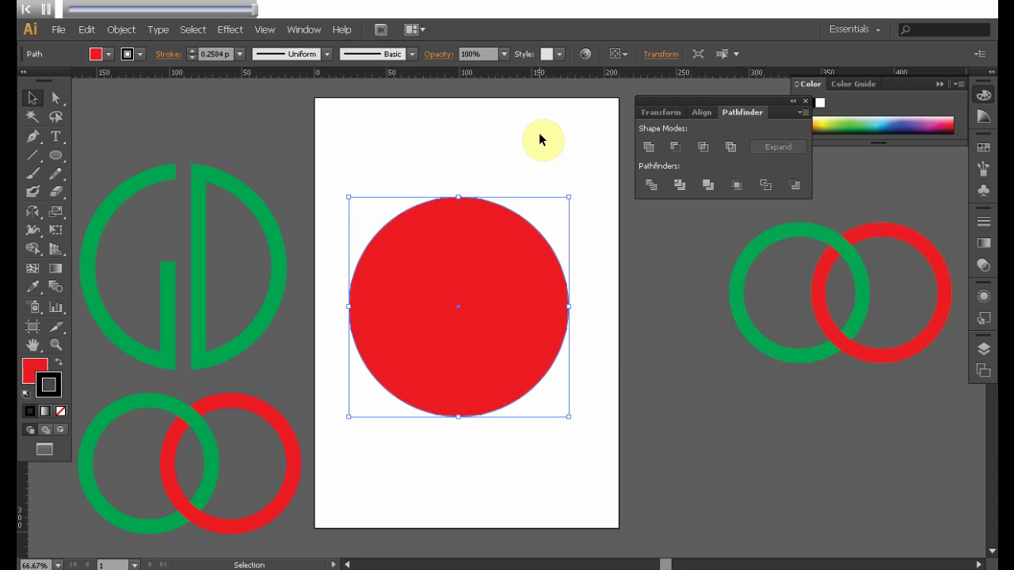
# - Make a 50% uniformly scaled copy of the red circle with the Scale tool
pyautogui.click(55, 212)
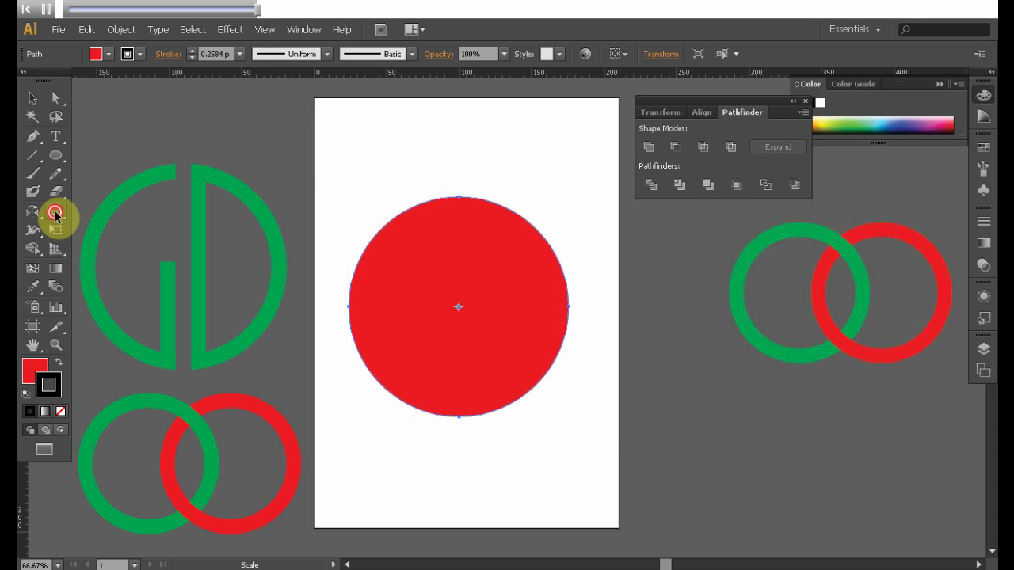
pyautogui.doubleClick(56, 212)
pyautogui.click(713, 203)
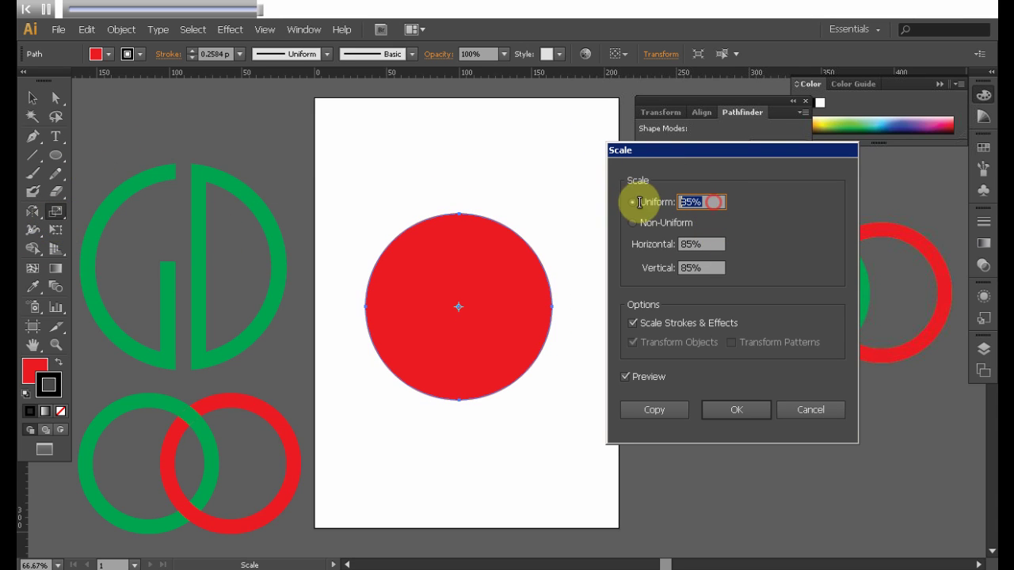
pyautogui.write('50')
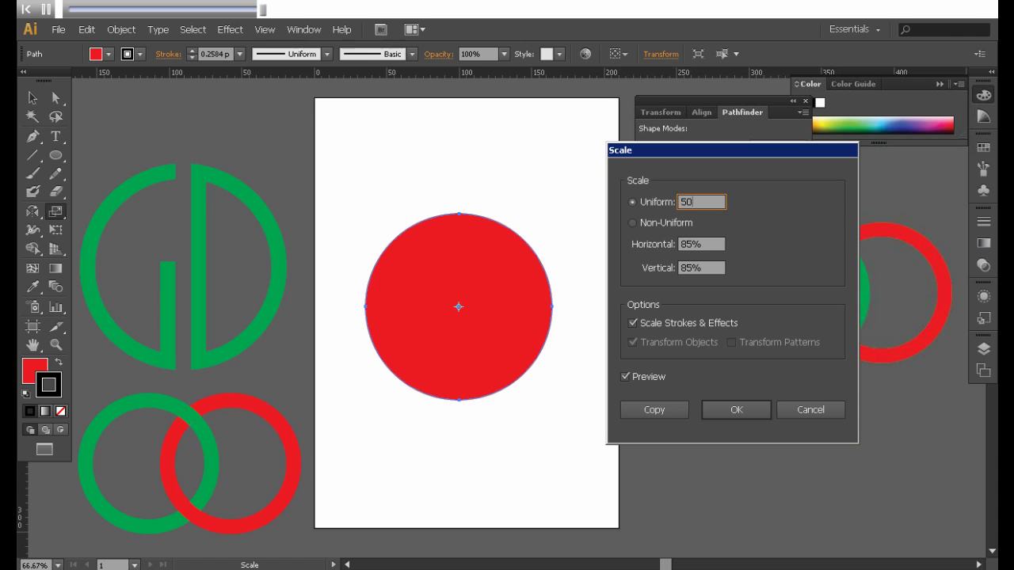
pyautogui.click(656, 409)
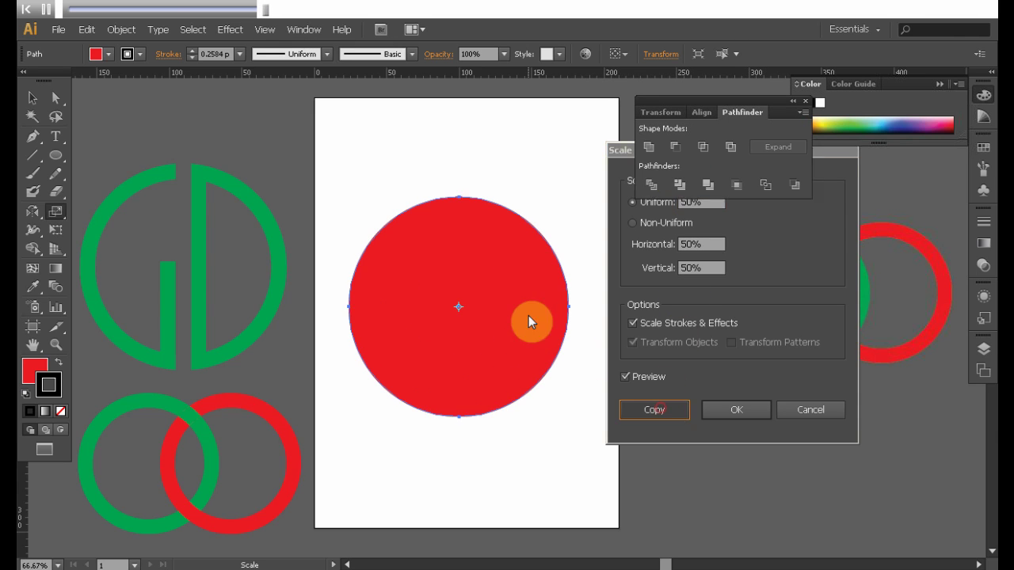
pyautogui.click(32, 97)
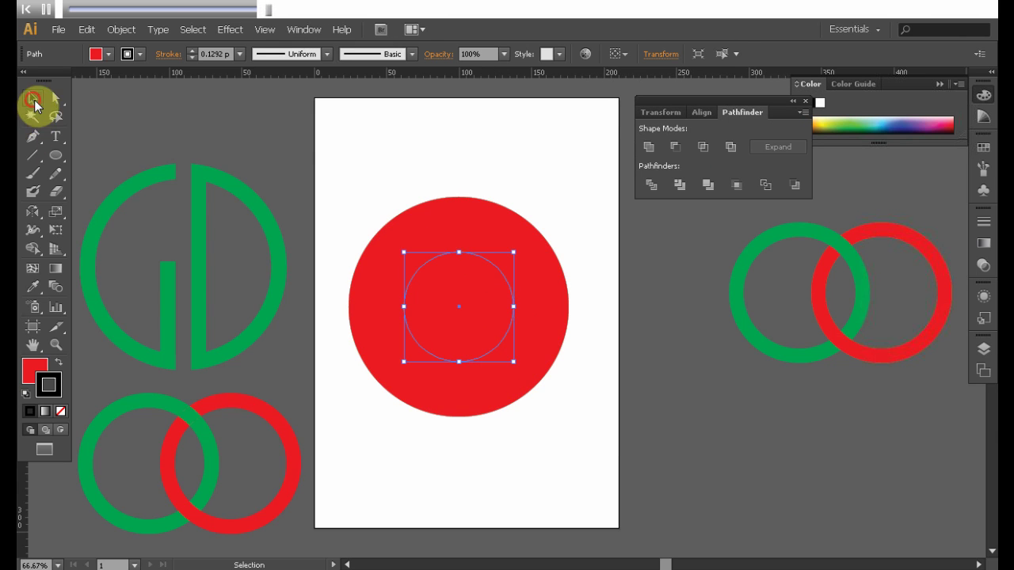
pyautogui.click(330, 125)
# - Give the inner circle a yellow fill and no outline, then select both circles
pyautogui.click(424, 268)
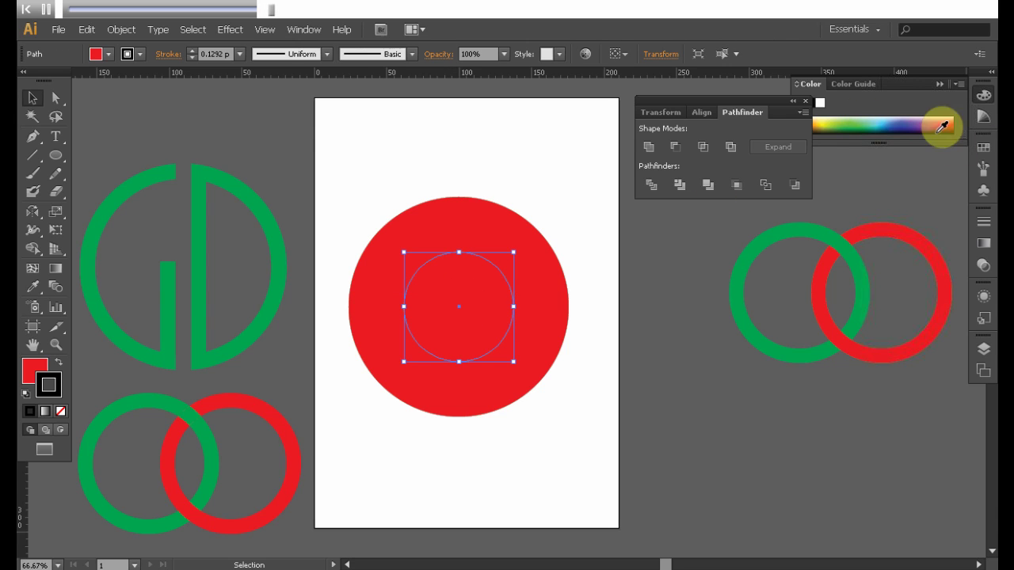
pyautogui.click(984, 147)
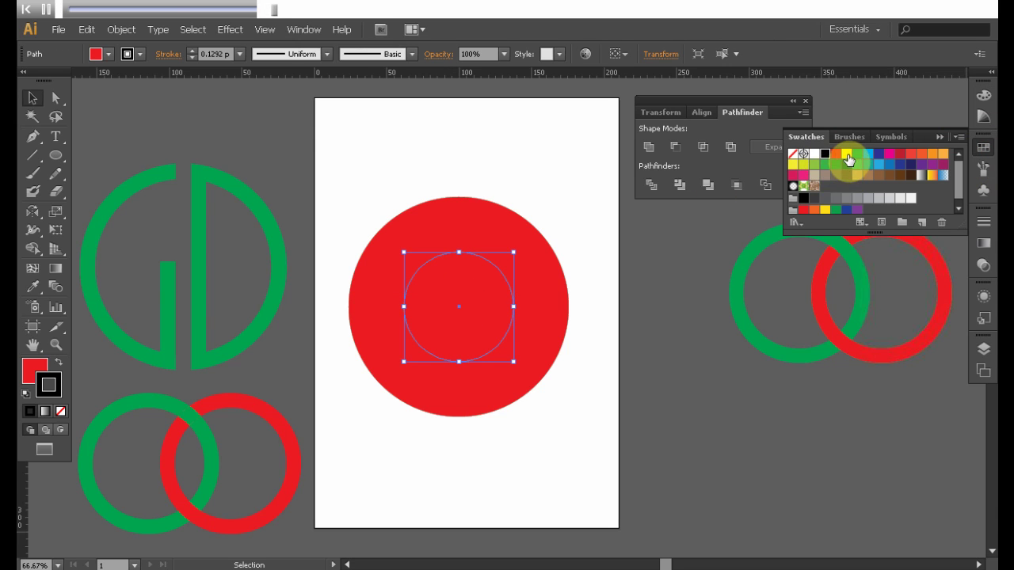
pyautogui.click(846, 154)
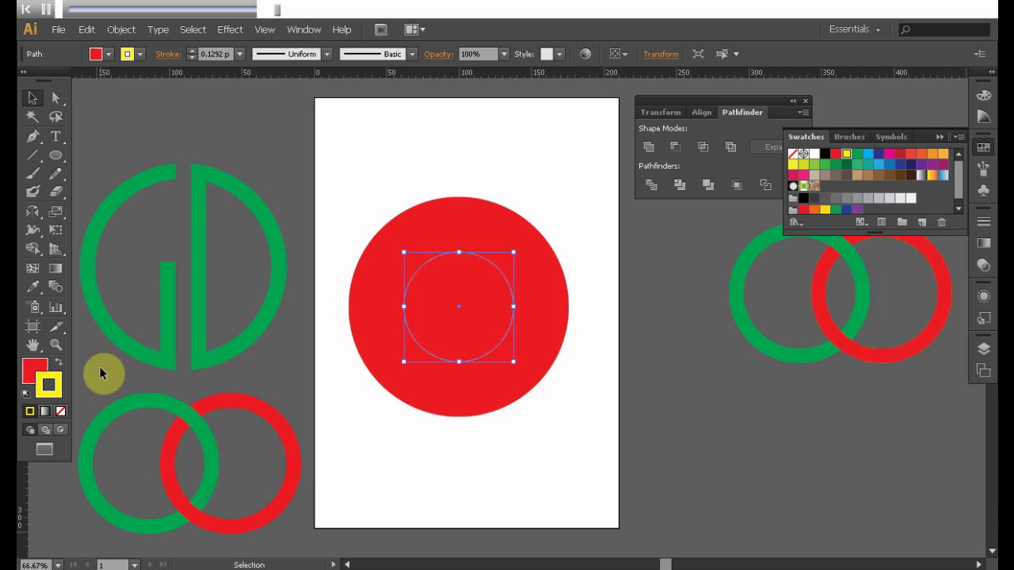
pyautogui.click(58, 365)
pyautogui.click(49, 388)
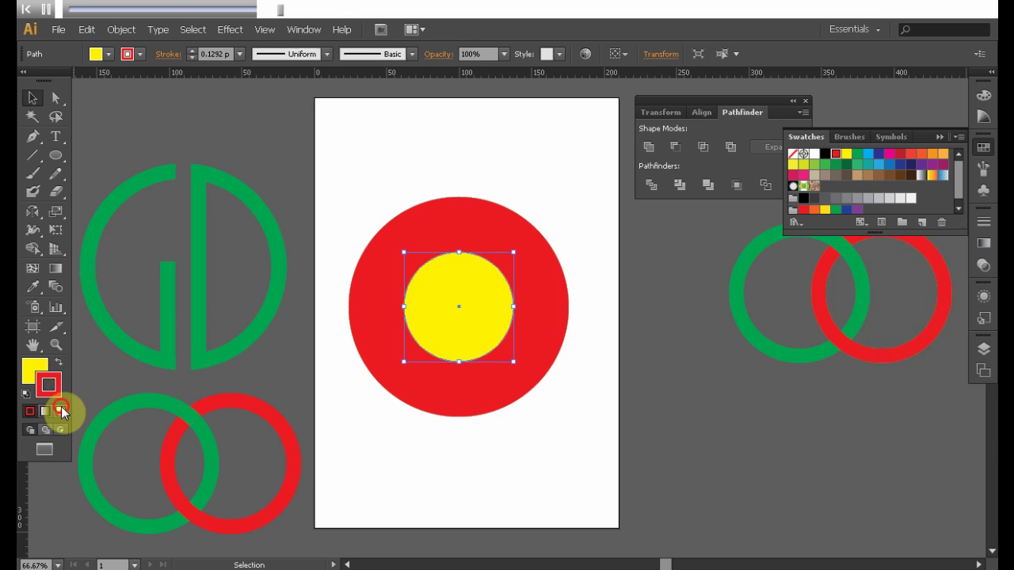
pyautogui.click(61, 412)
pyautogui.click(367, 208)
pyautogui.click(474, 269)
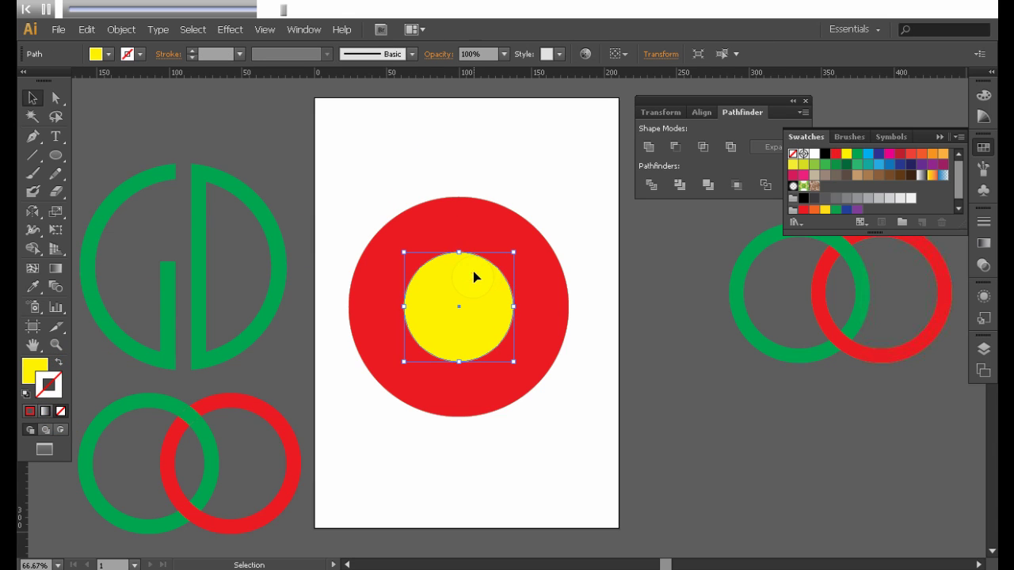
pyautogui.keyDown('shift'); pyautogui.click(478, 222); pyautogui.keyUp('shift')
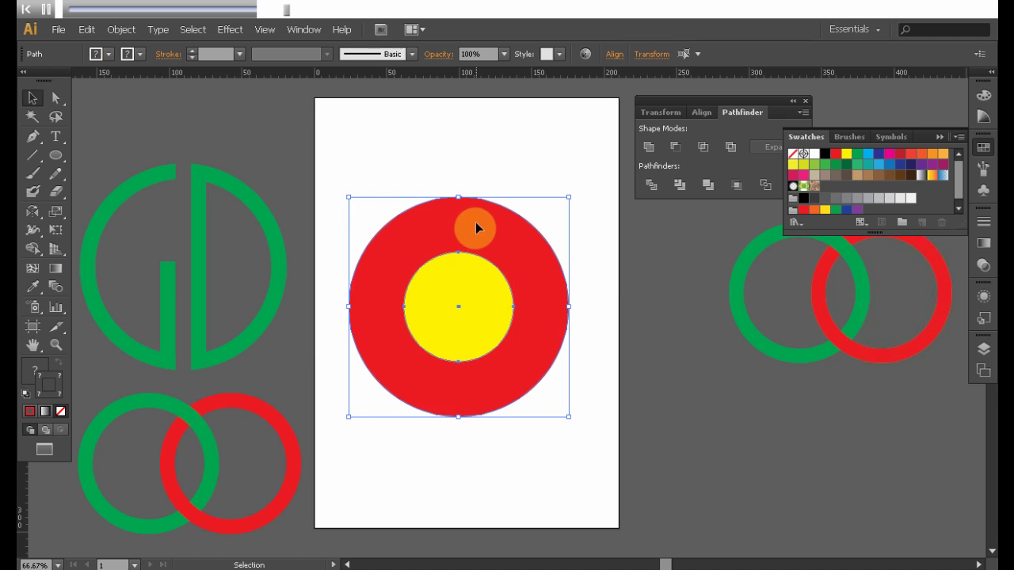
# - Align the yellow circle to the red circle's top edge with Vertical Align Top
pyautogui.click(615, 55)
pyautogui.click(554, 95)
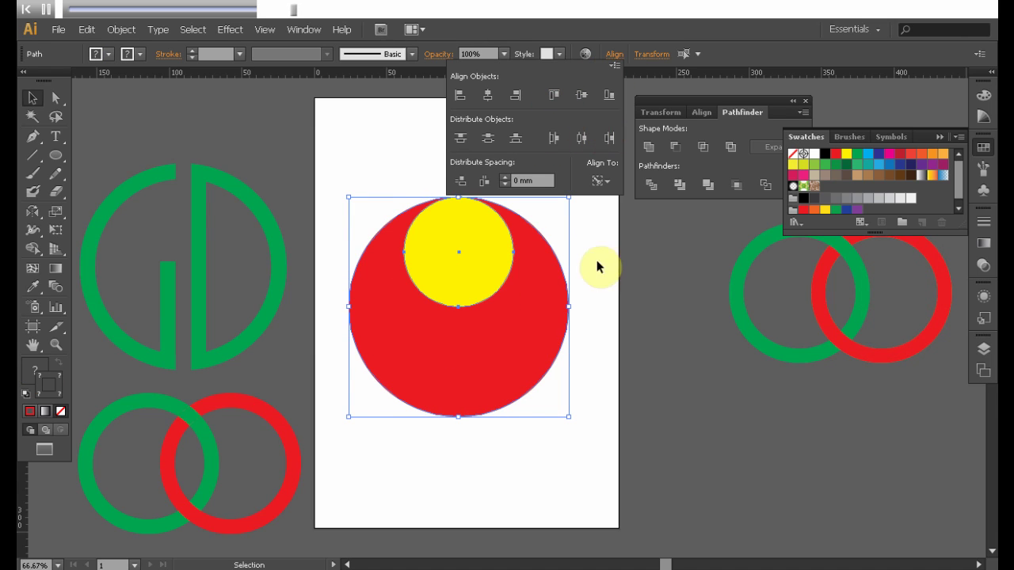
pyautogui.click(664, 253)
pyautogui.click(565, 271)
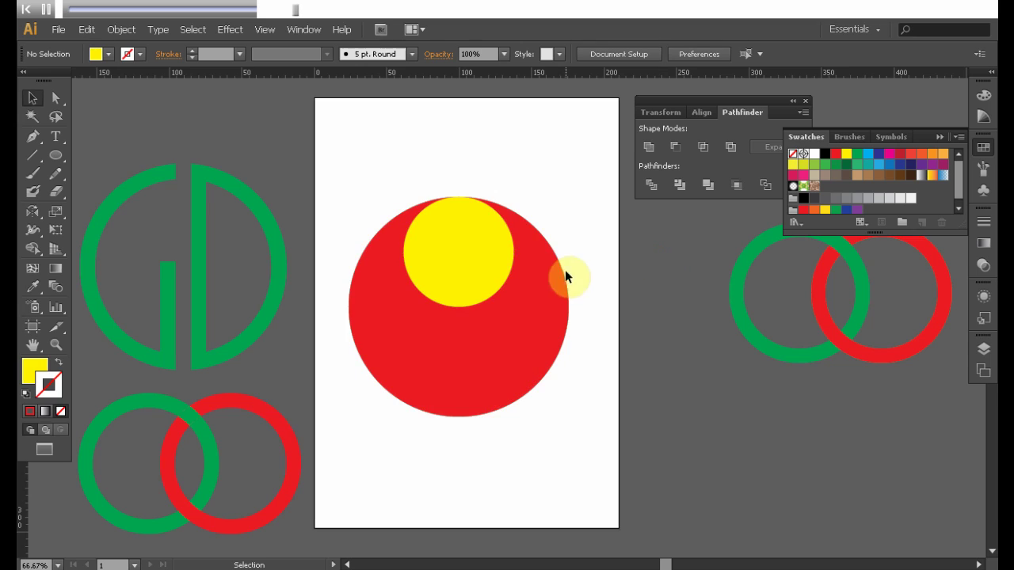
pyautogui.click(482, 252)
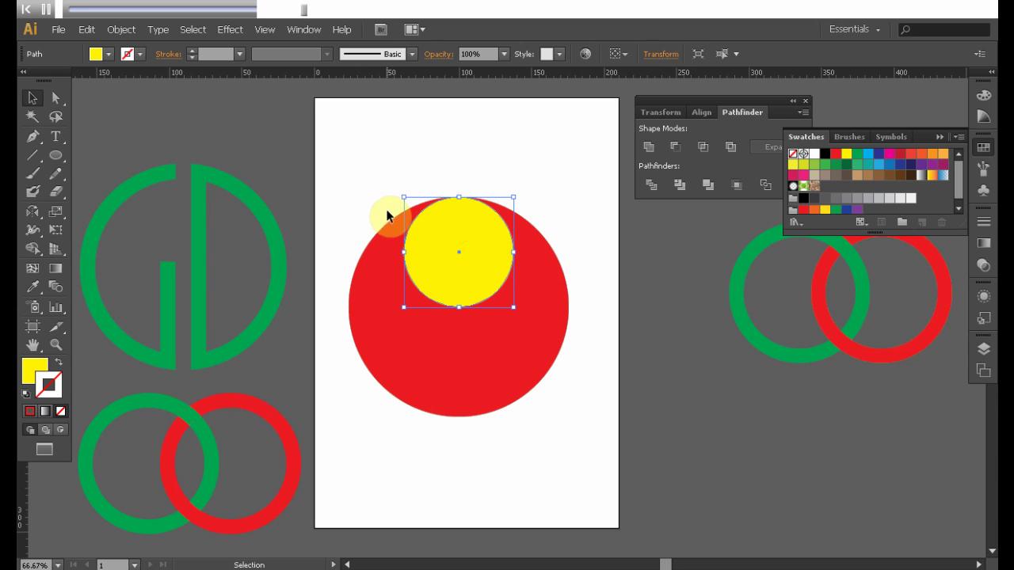
pyautogui.click(418, 332)
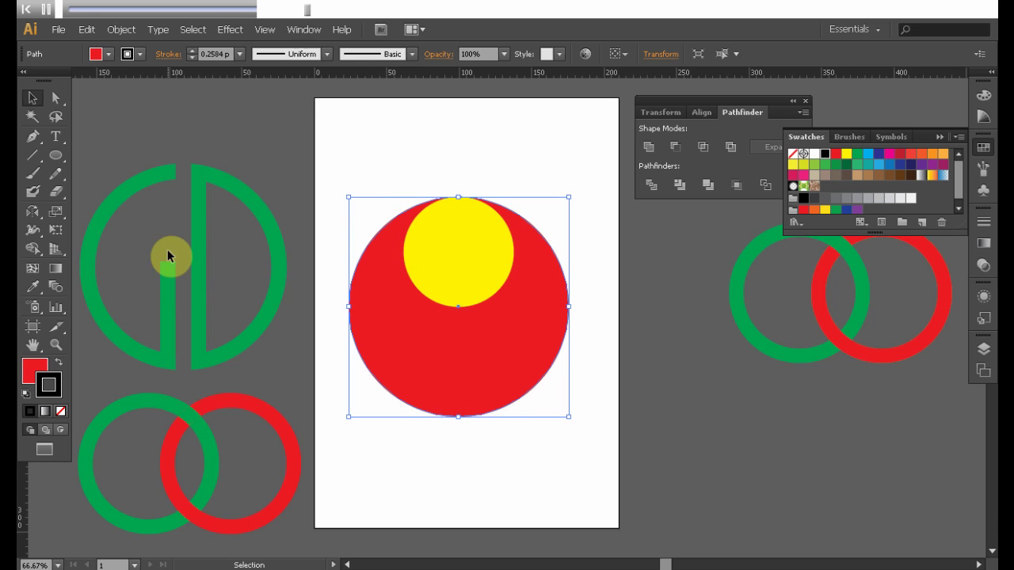
# - Make another 50% scaled copy of the red circle
pyautogui.doubleClick(60, 212)
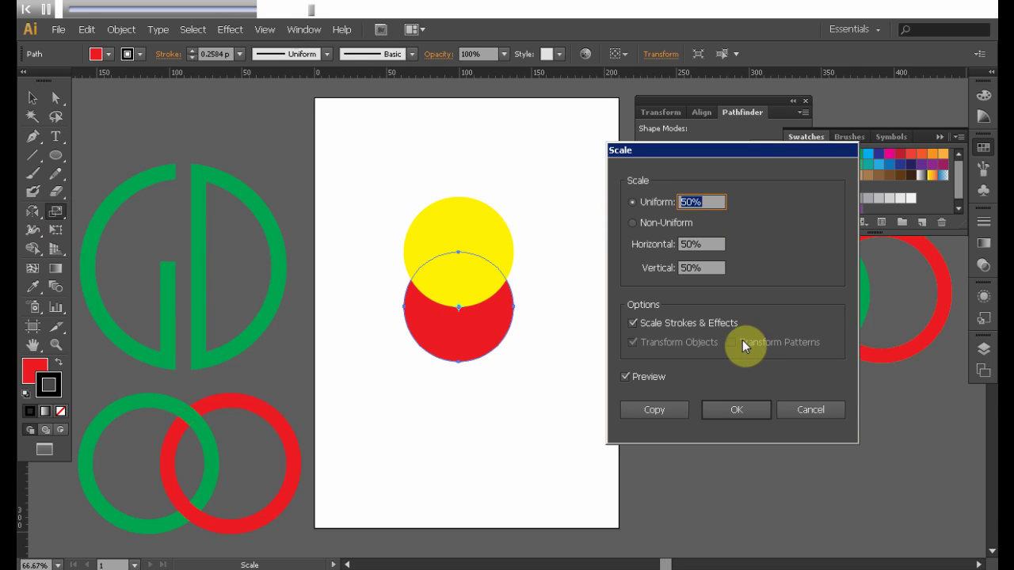
pyautogui.click(656, 410)
pyautogui.click(32, 98)
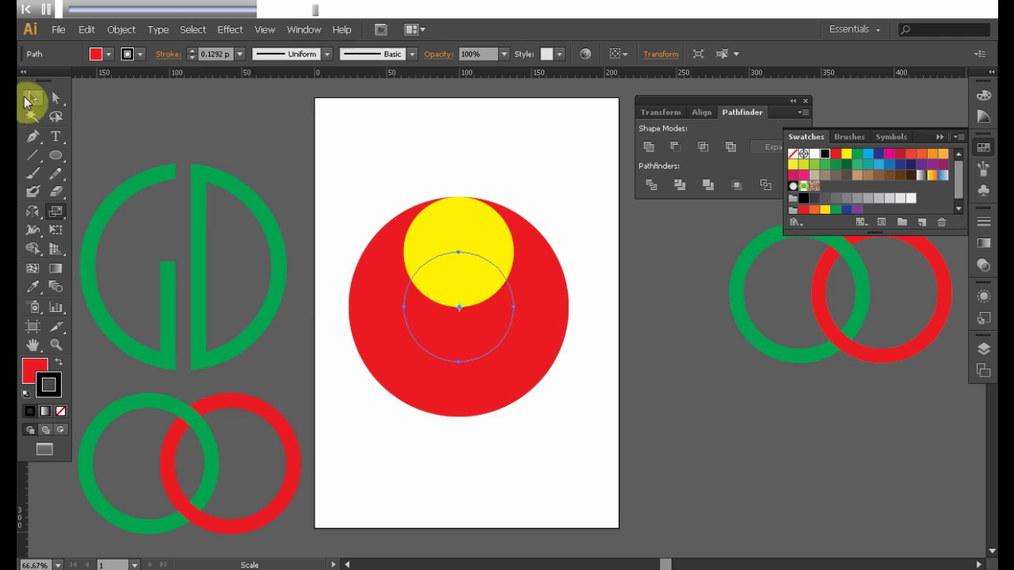
pyautogui.click(515, 165)
pyautogui.hotkey('ctrl', 'z')
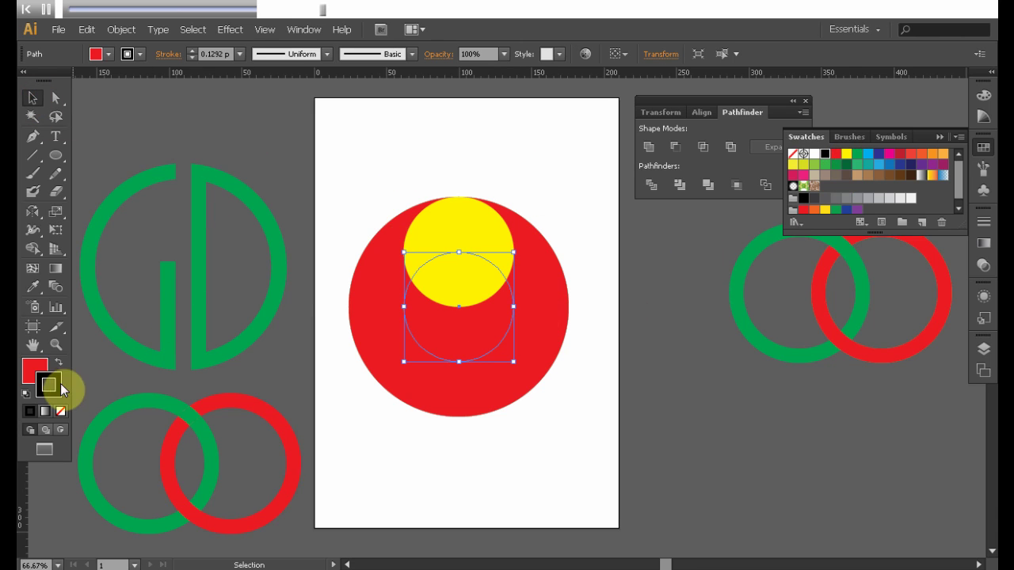
# - Give the new small circle a yellow fill and no outline
pyautogui.click(62, 410)
pyautogui.click(33, 371)
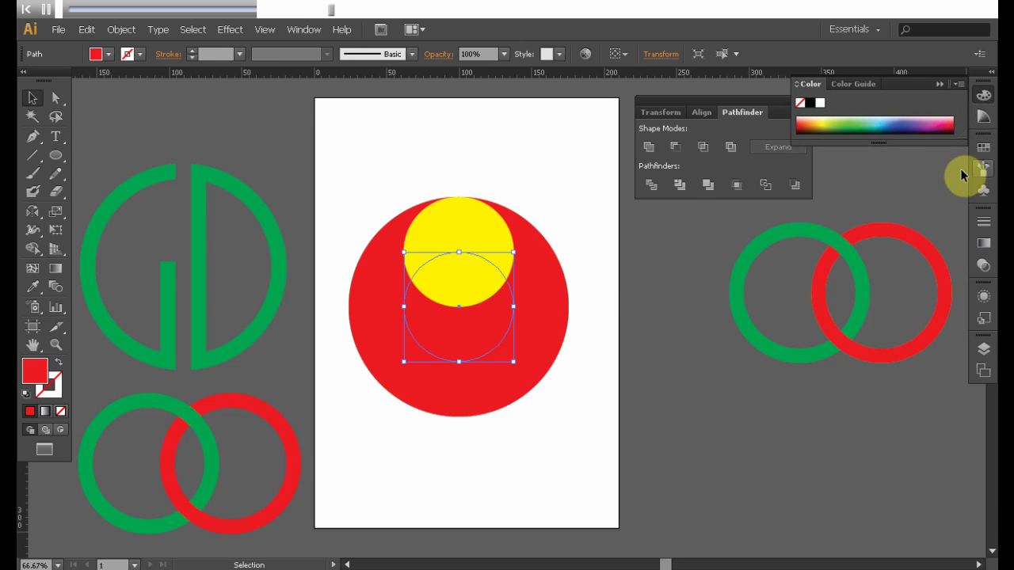
pyautogui.click(983, 148)
pyautogui.click(846, 153)
pyautogui.click(657, 261)
pyautogui.click(536, 332)
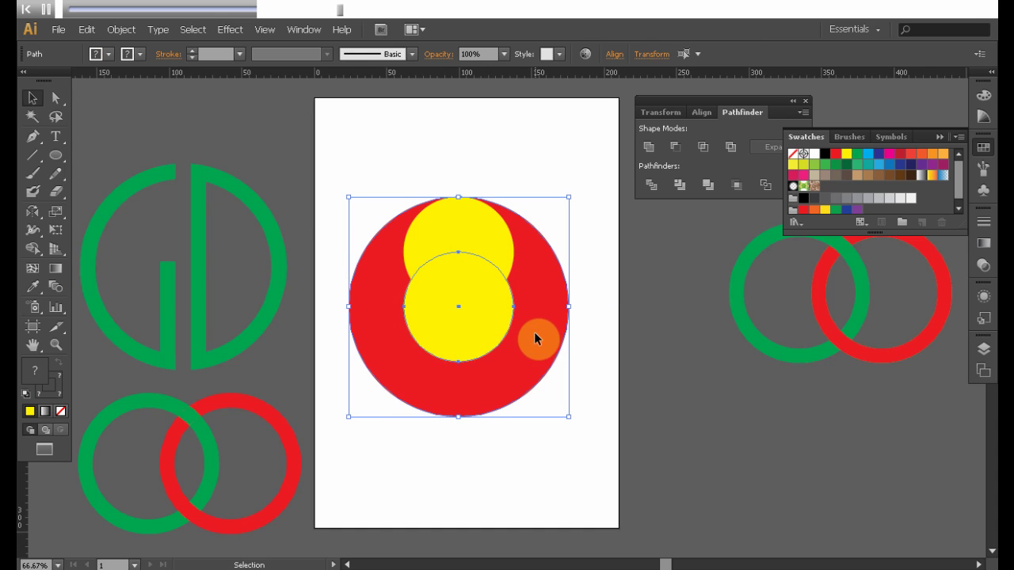
# - Exit the accidentally entered isolation mode and re-dock the Tools panel
pyautogui.doubleClick(534, 332)
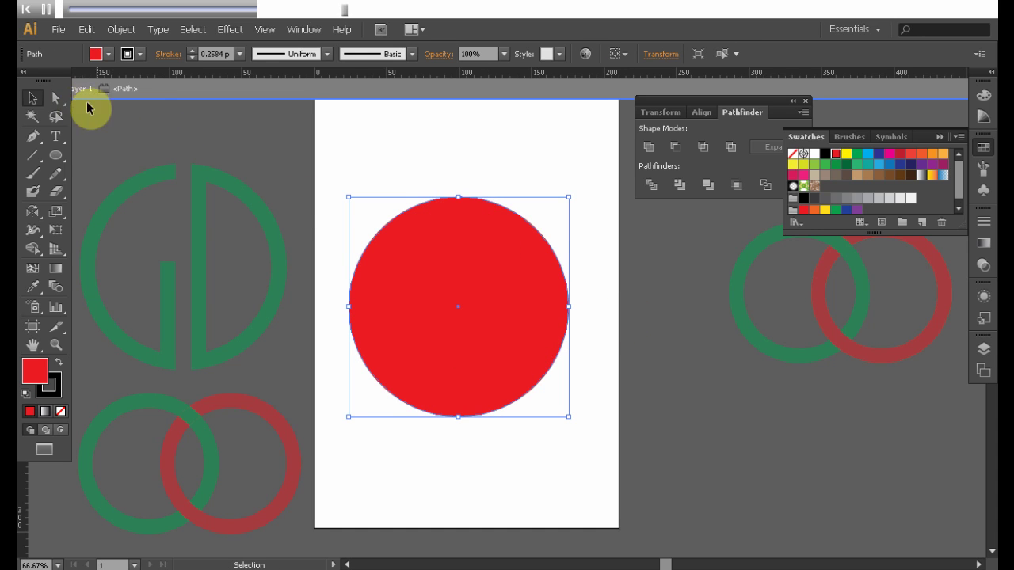
pyautogui.click(24, 72)
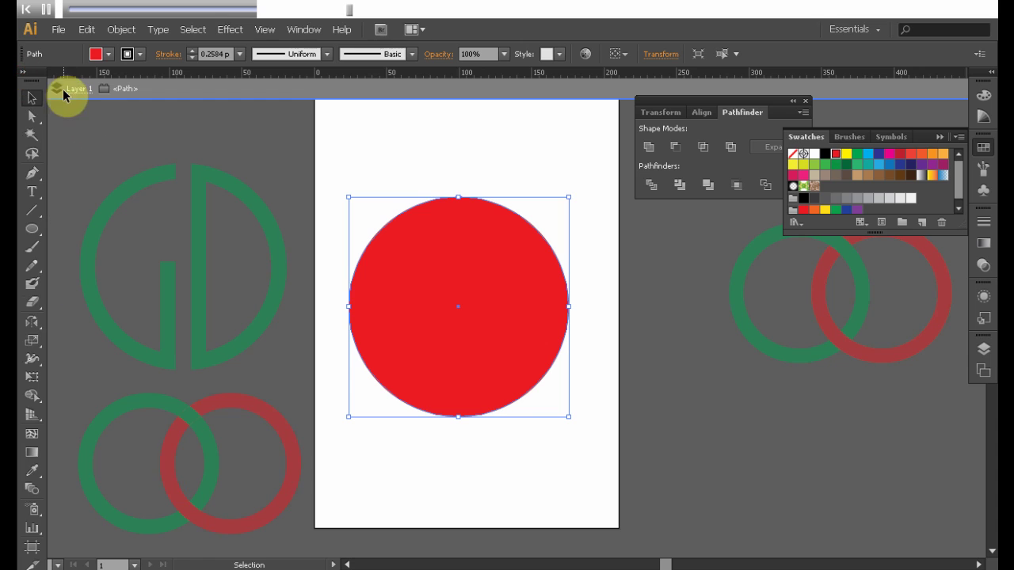
pyautogui.click(268, 98)
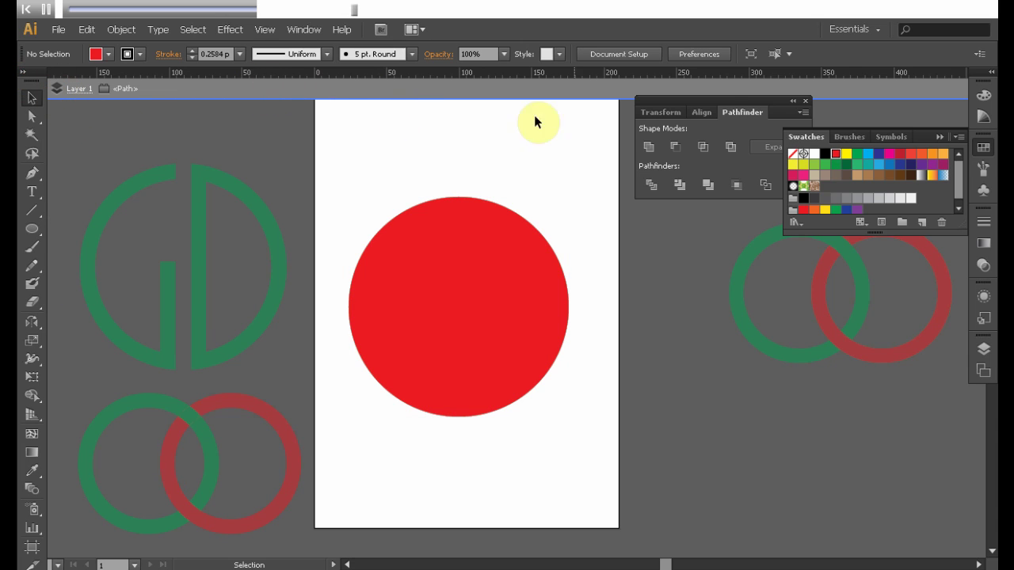
pyautogui.click(76, 89)
pyautogui.moveTo(29, 82); pyautogui.dragTo(28, 130)
pyautogui.click(38, 90)
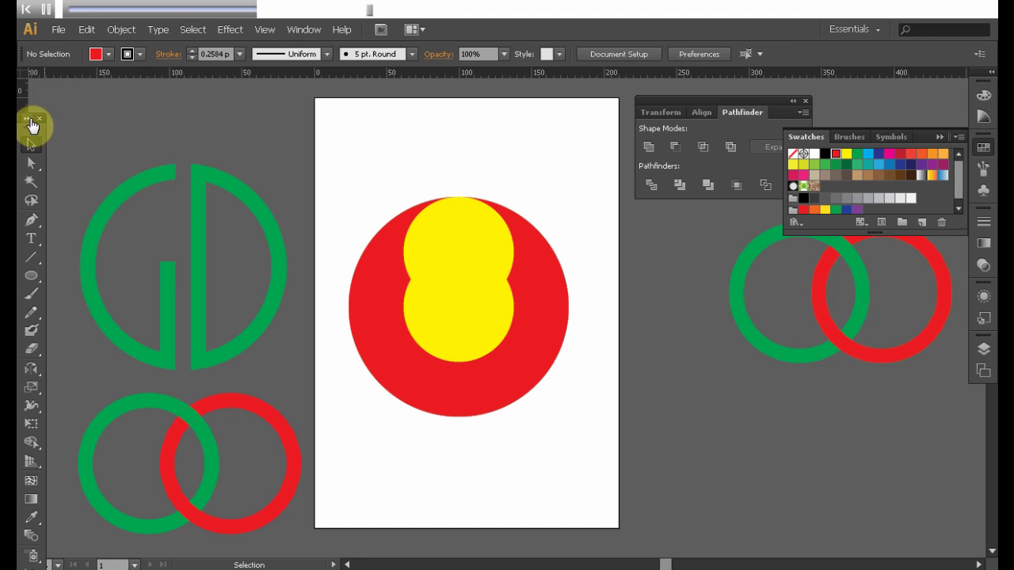
pyautogui.moveTo(42, 92); pyautogui.dragTo(28, 73)
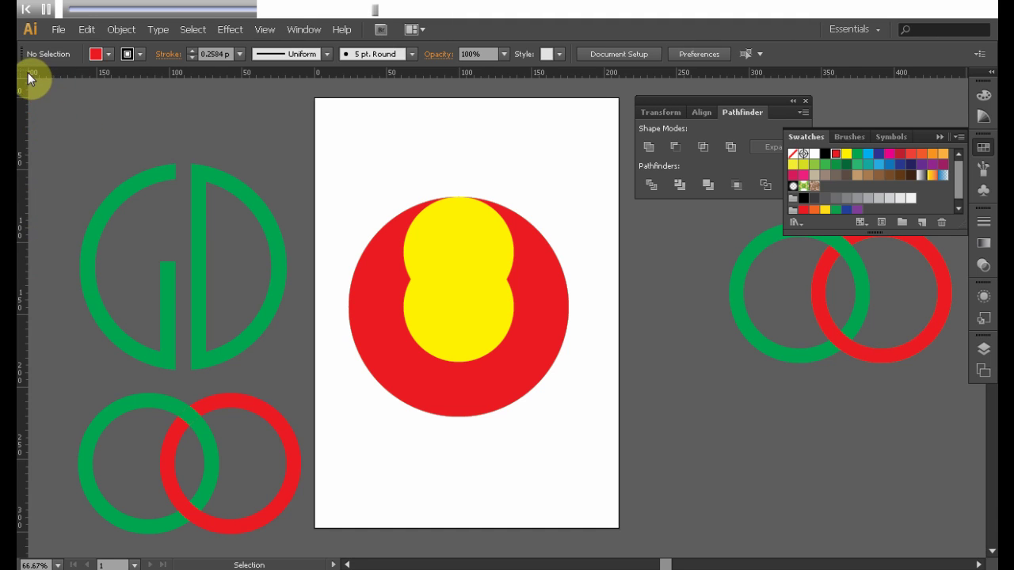
# - Align the lower yellow circle to the red circle's bottom edge with Vertical Align Bottom
pyautogui.click(461, 314)
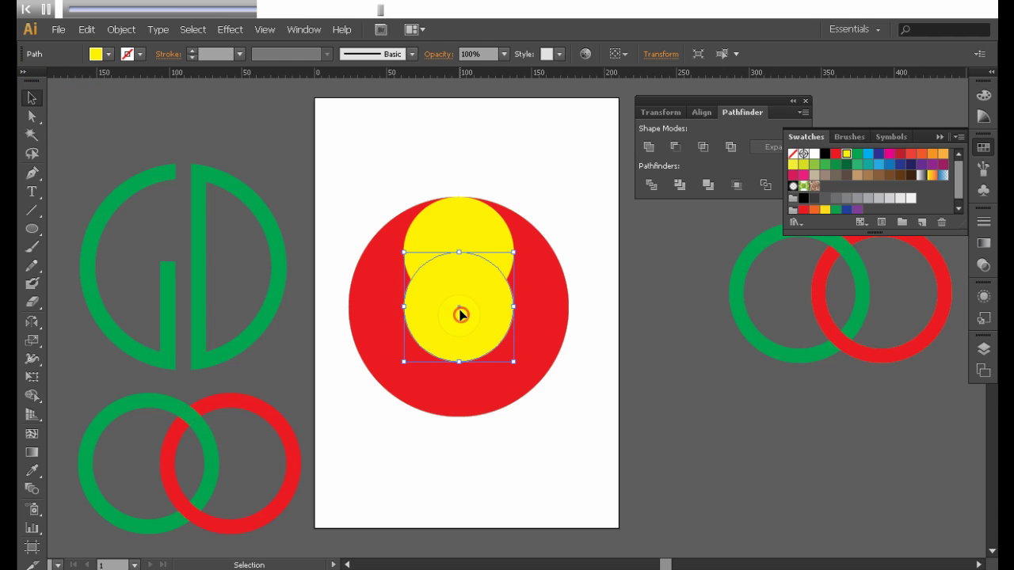
pyautogui.keyDown('shift'); pyautogui.click(536, 327); pyautogui.keyUp('shift')
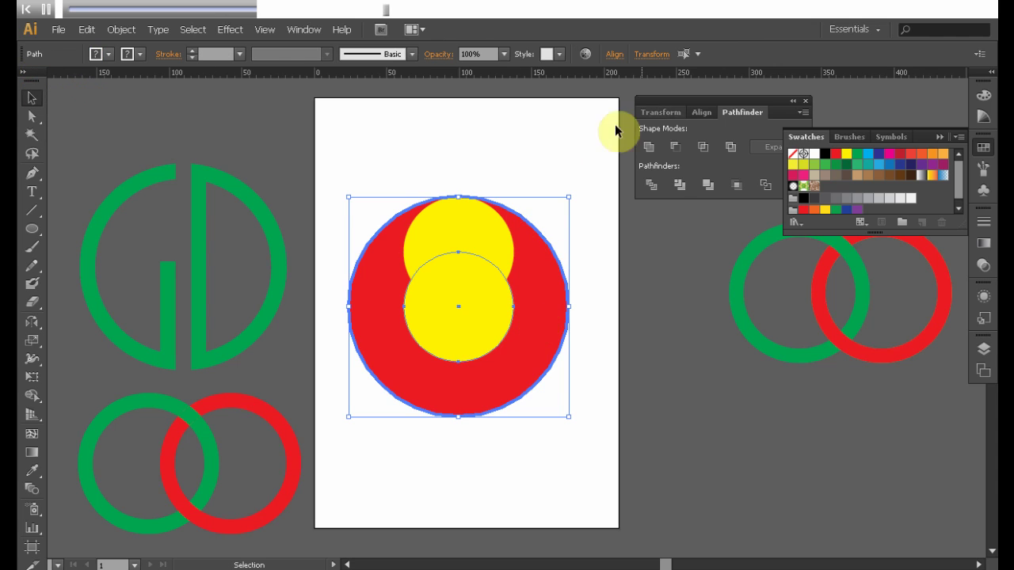
pyautogui.click(609, 55)
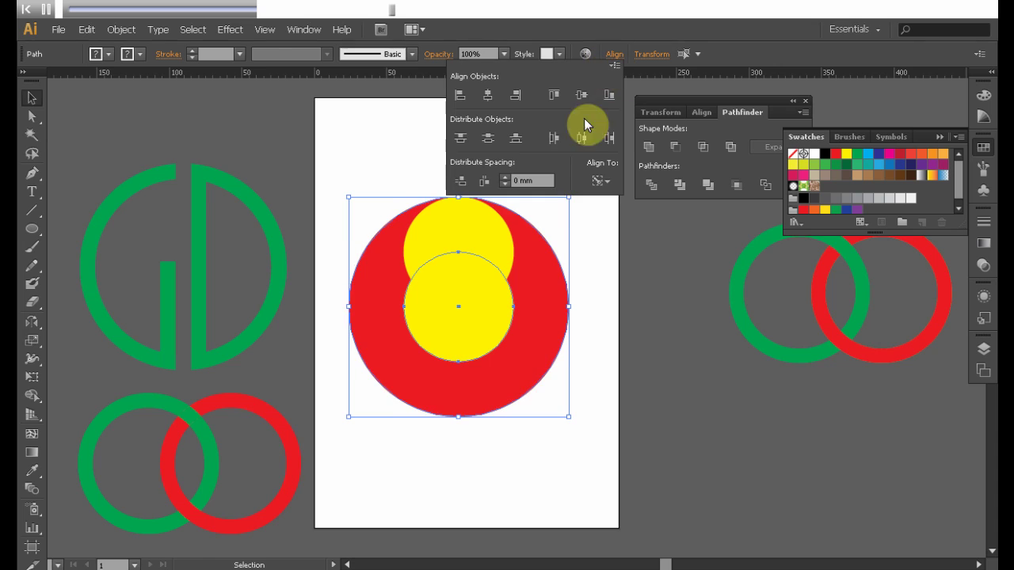
pyautogui.click(608, 95)
pyautogui.click(672, 264)
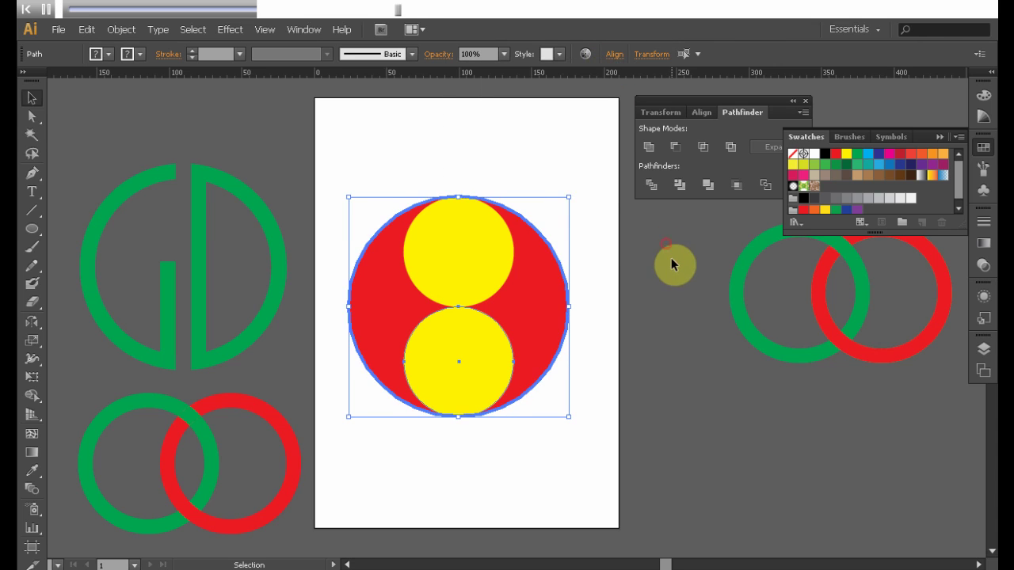
pyautogui.click(465, 262)
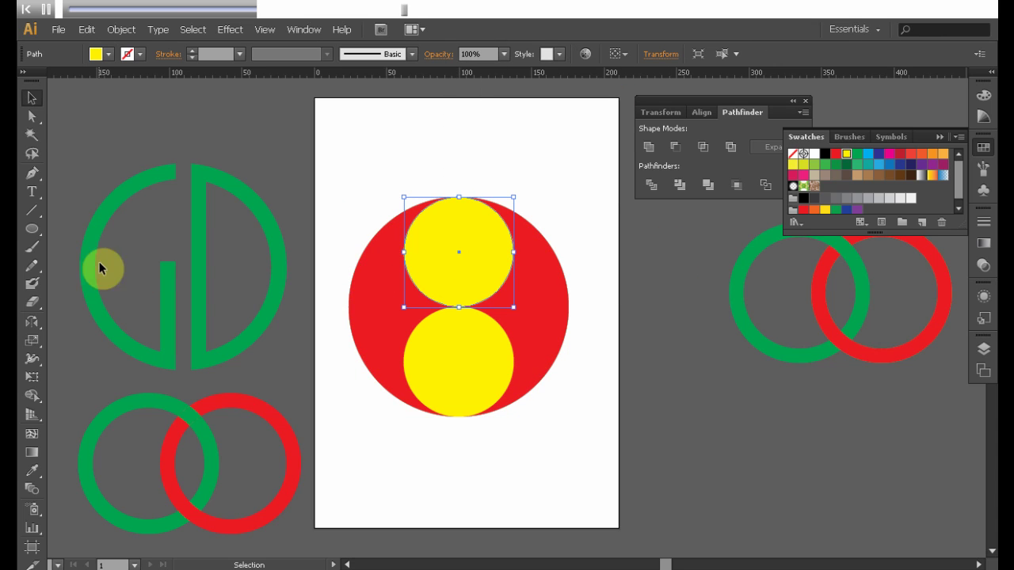
# - Make a 50% scaled copy of the upper yellow circle and fill it green
pyautogui.click(21, 72)
pyautogui.doubleClick(55, 211)
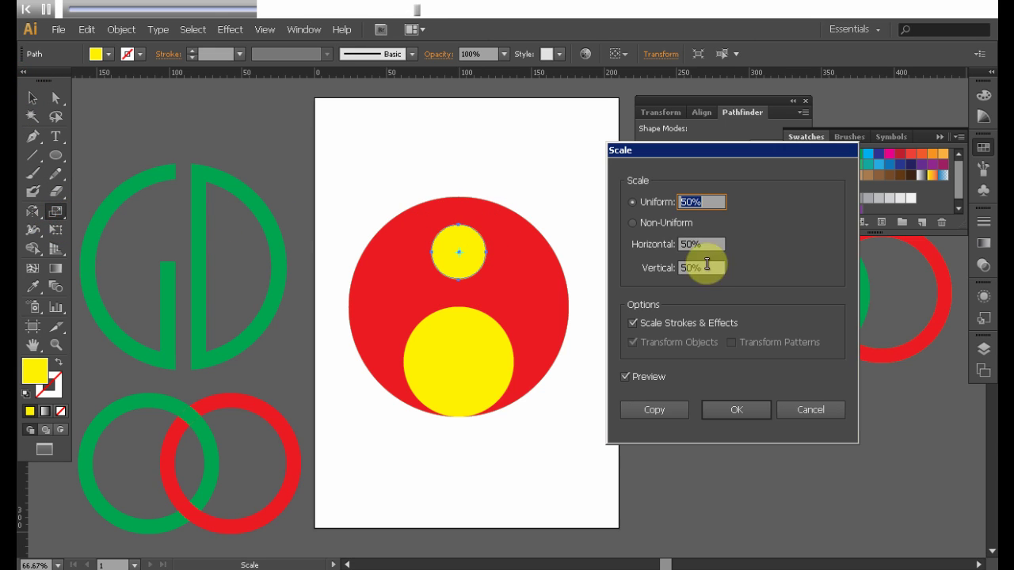
pyautogui.click(639, 411)
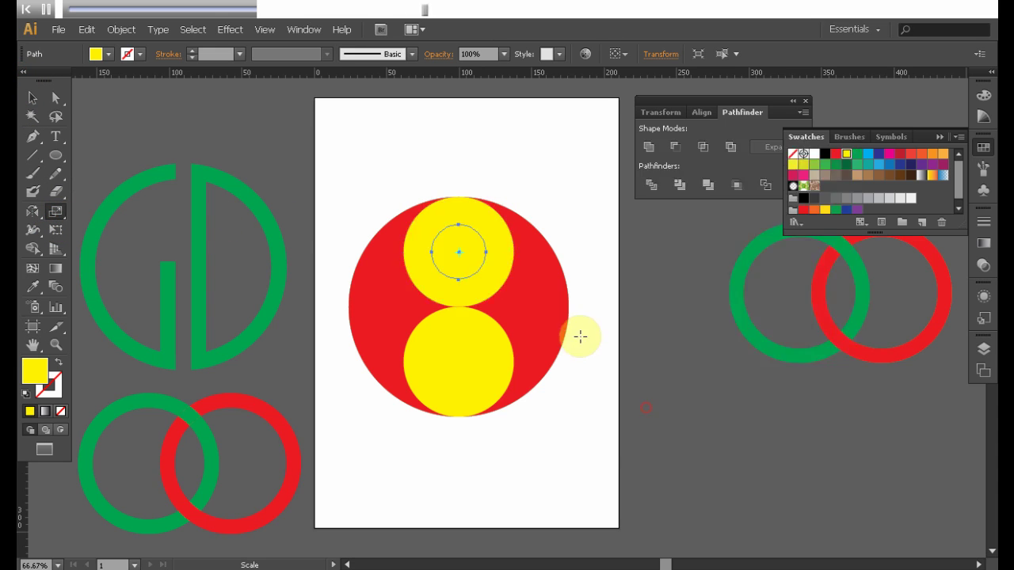
pyautogui.click(33, 98)
pyautogui.click(199, 130)
pyautogui.click(456, 254)
pyautogui.click(854, 155)
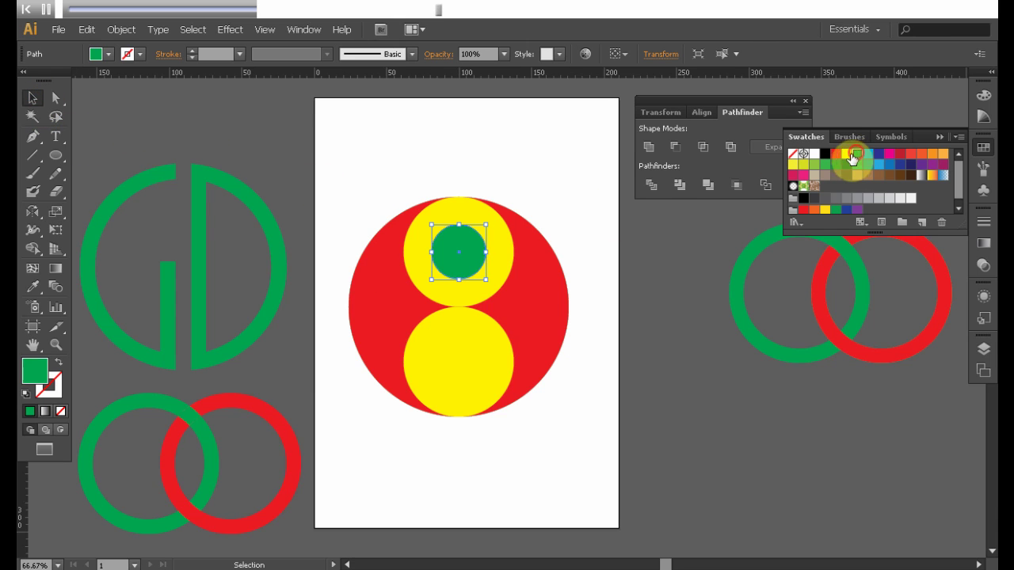
pyautogui.click(583, 186)
# - Make a 50% scaled copy of the lower yellow circle and fill it green
pyautogui.click(451, 348)
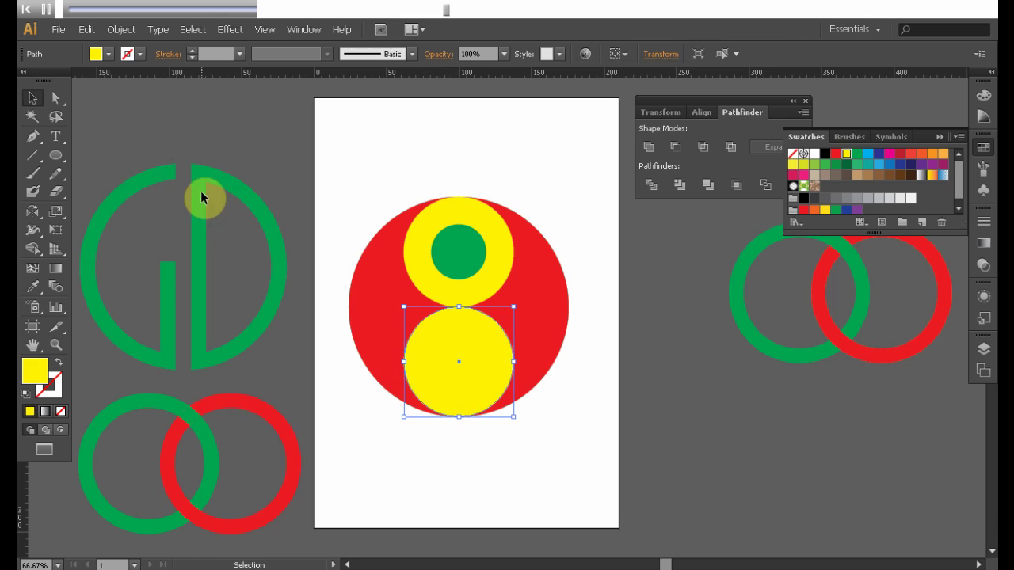
pyautogui.click(56, 213)
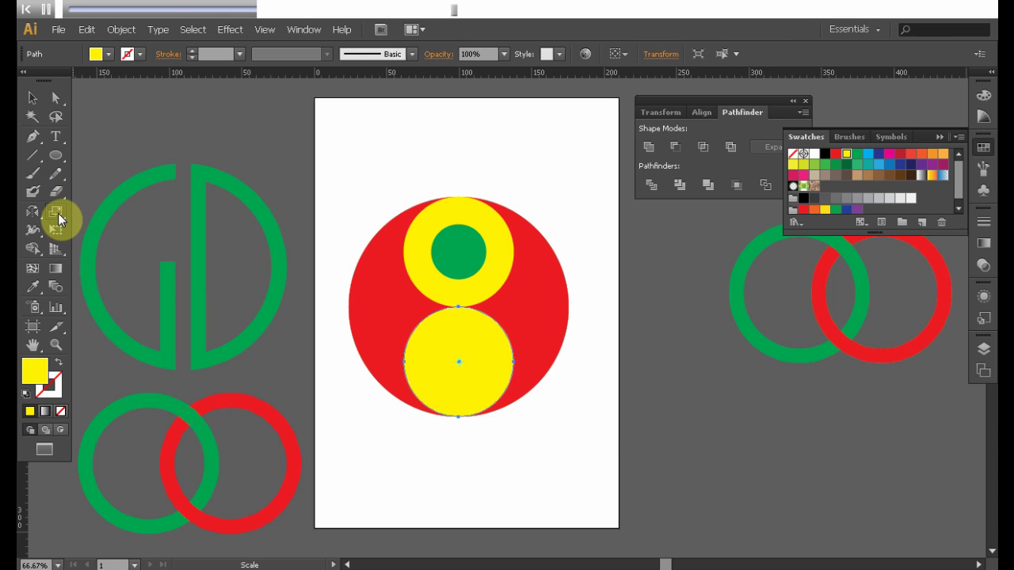
pyautogui.doubleClick(57, 213)
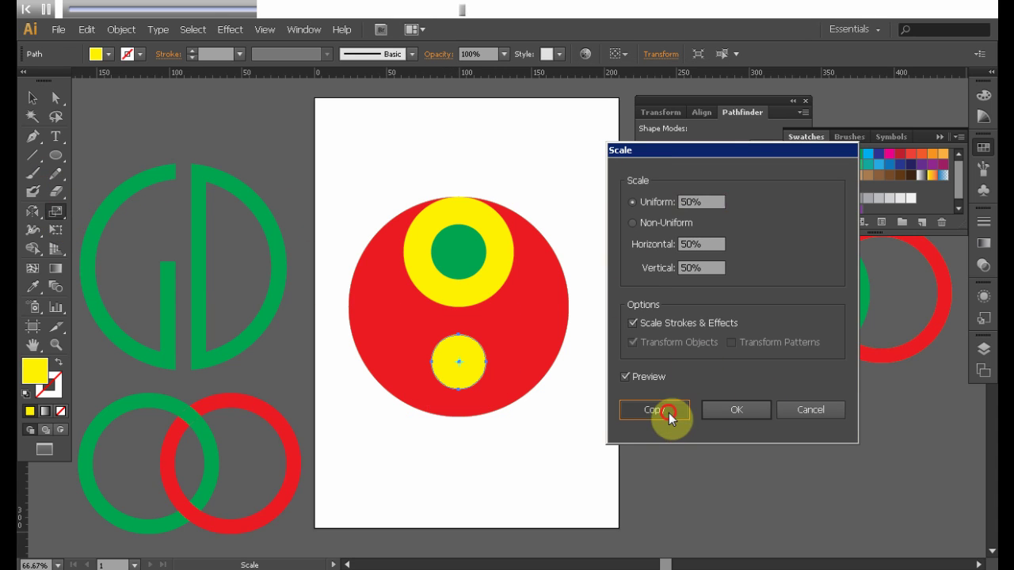
pyautogui.click(658, 409)
pyautogui.click(33, 96)
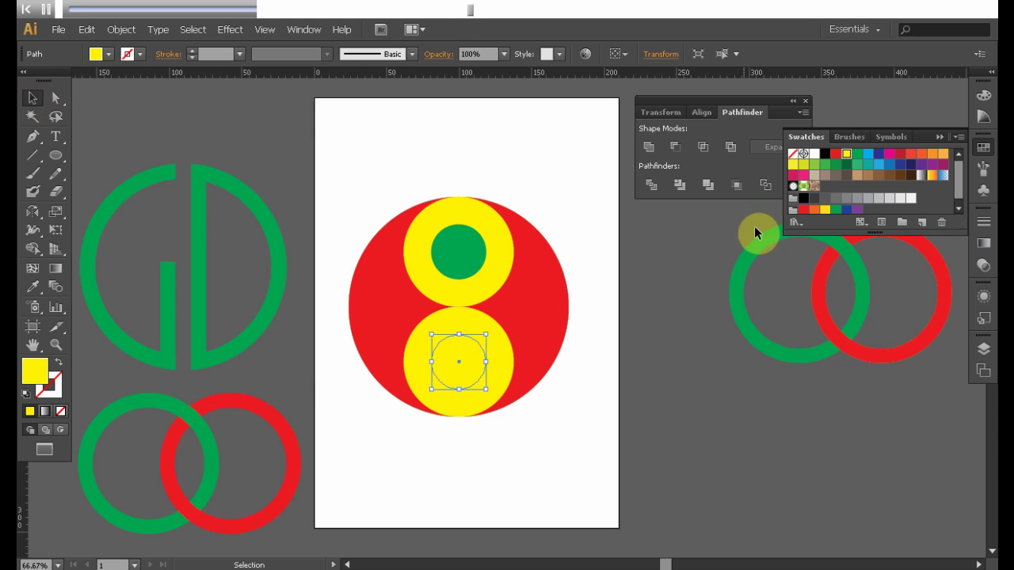
pyautogui.click(857, 154)
# - Draw a vertical line from above the red circle down through both yellow circles
pyautogui.click(646, 275)
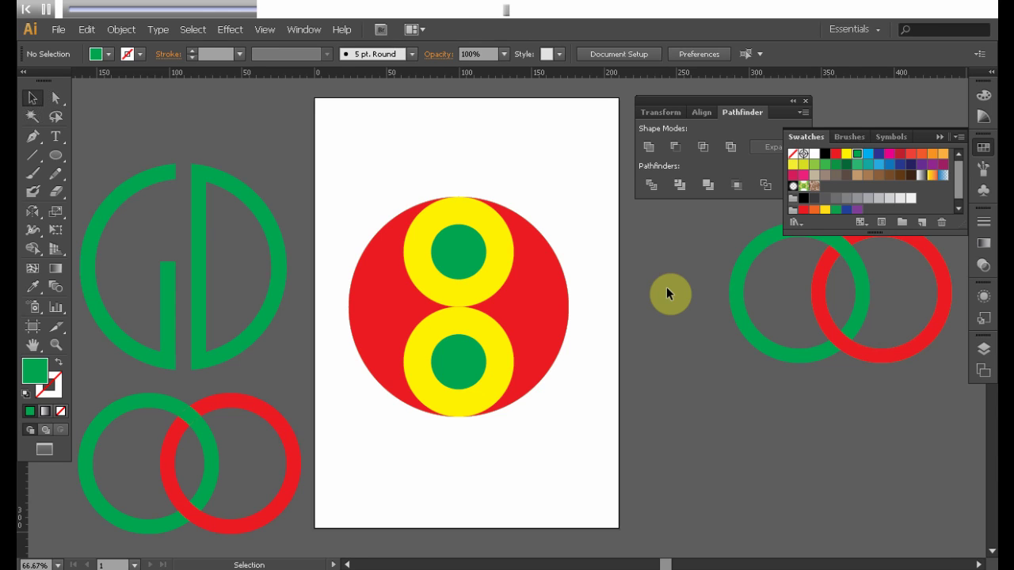
pyautogui.click(31, 160)
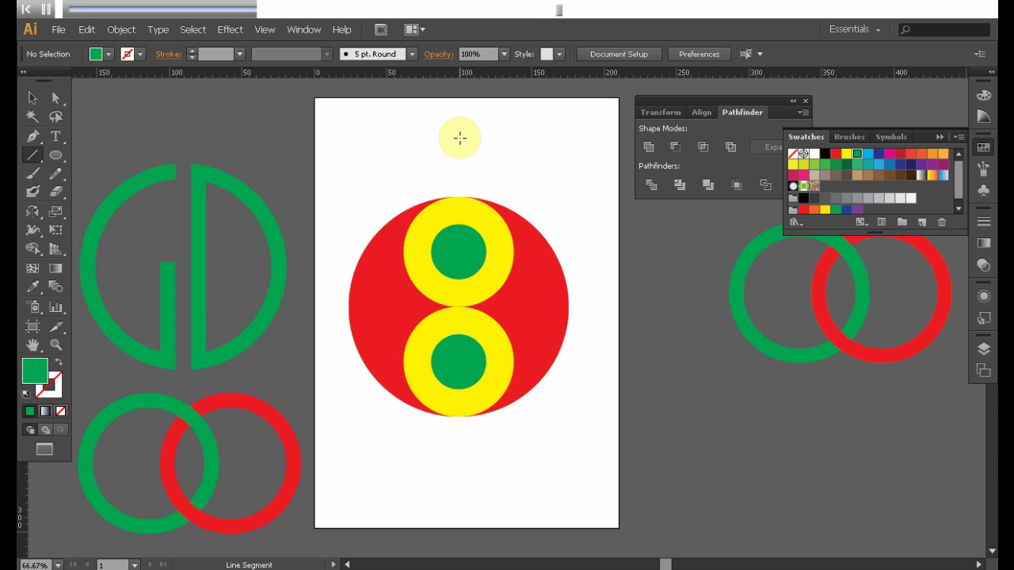
pyautogui.moveTo(461, 131)
pyautogui.mouseDown()
pyautogui.moveTo(473, 411)
pyautogui.moveTo(462, 445)
pyautogui.mouseUp()
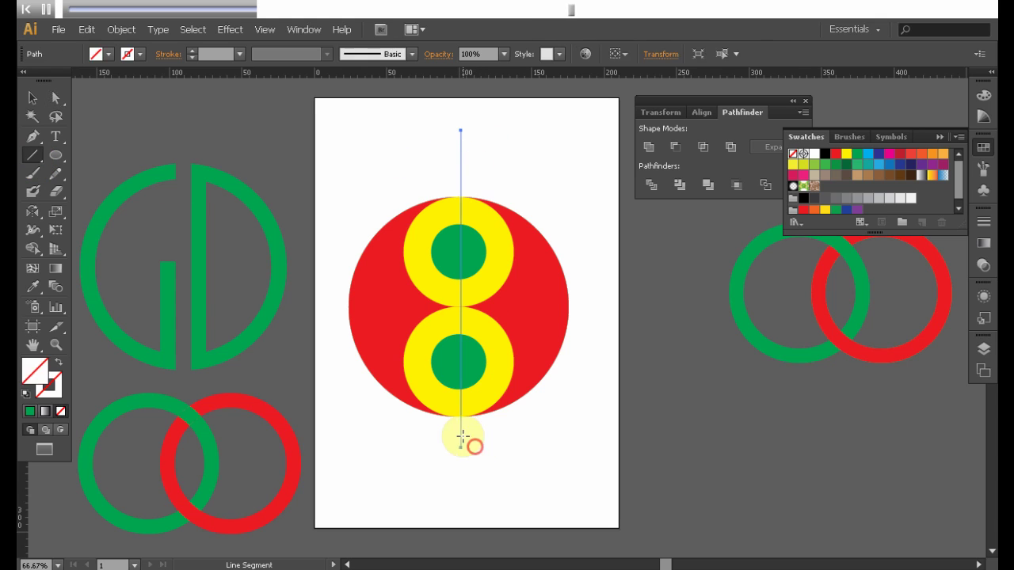
# - Horizontally centre-align the vertical line with the red circle
pyautogui.click(31, 98)
pyautogui.click(512, 154)
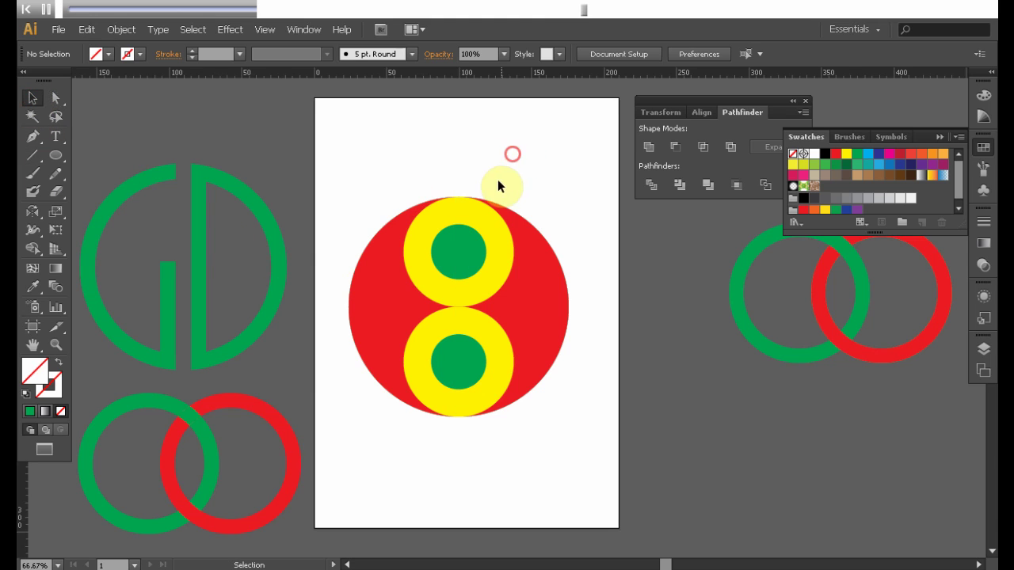
pyautogui.moveTo(421, 147); pyautogui.dragTo(508, 210)
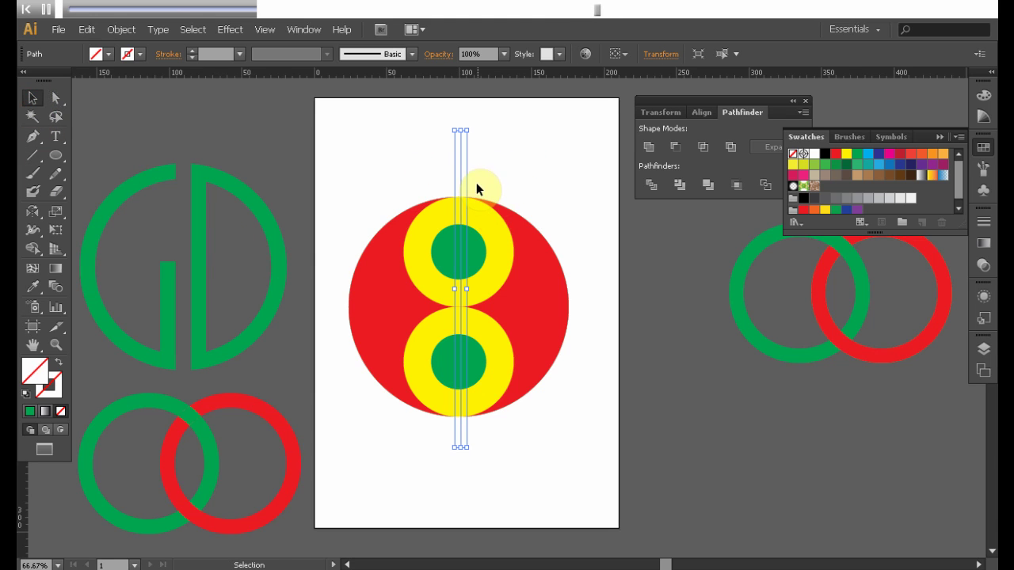
pyautogui.keyDown('shift'); pyautogui.click(537, 255); pyautogui.keyUp('shift')
pyautogui.keyDown('shift'); pyautogui.click(535, 251); pyautogui.keyUp('shift')
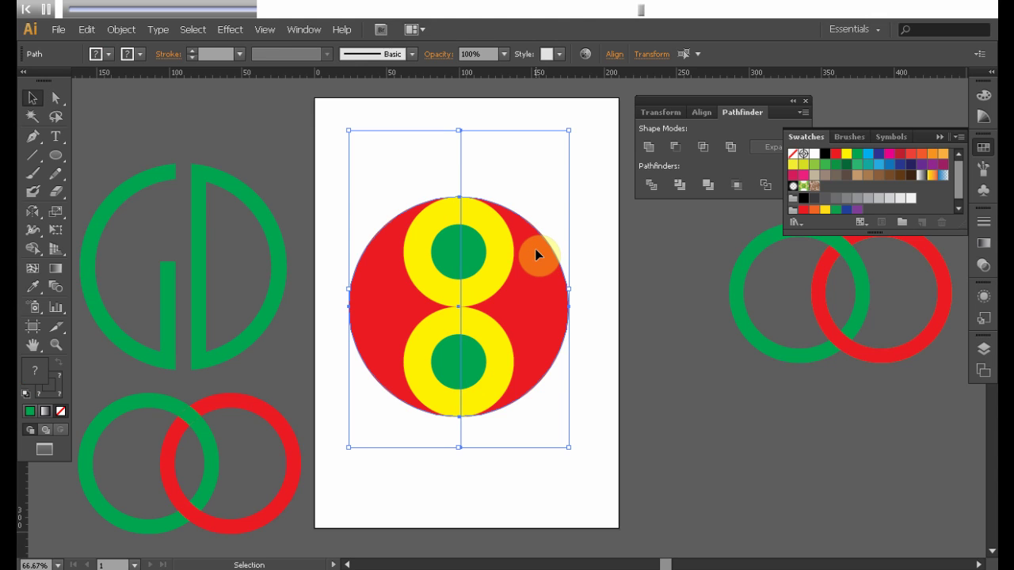
pyautogui.click(615, 54)
pyautogui.click(489, 96)
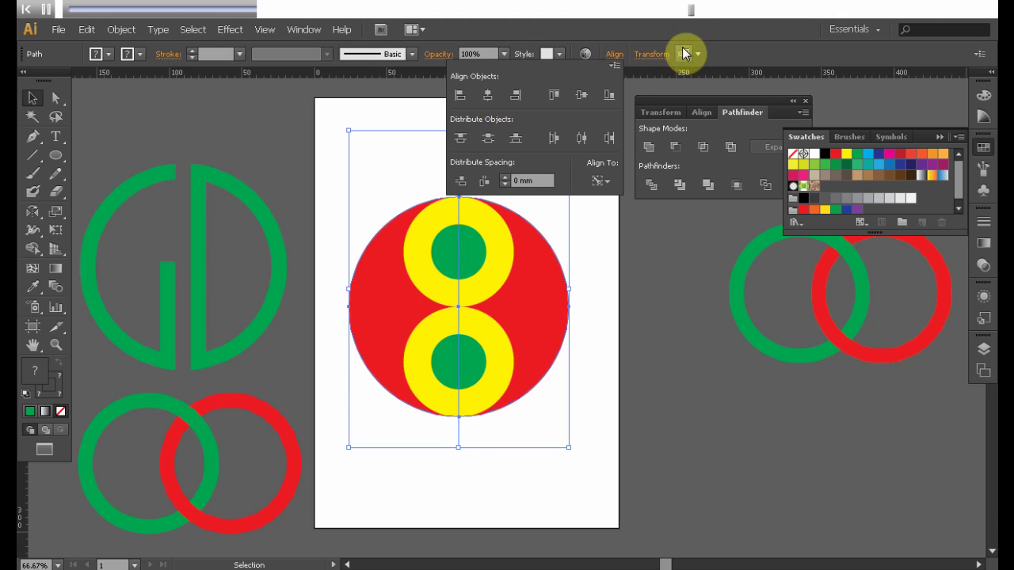
pyautogui.click(639, 232)
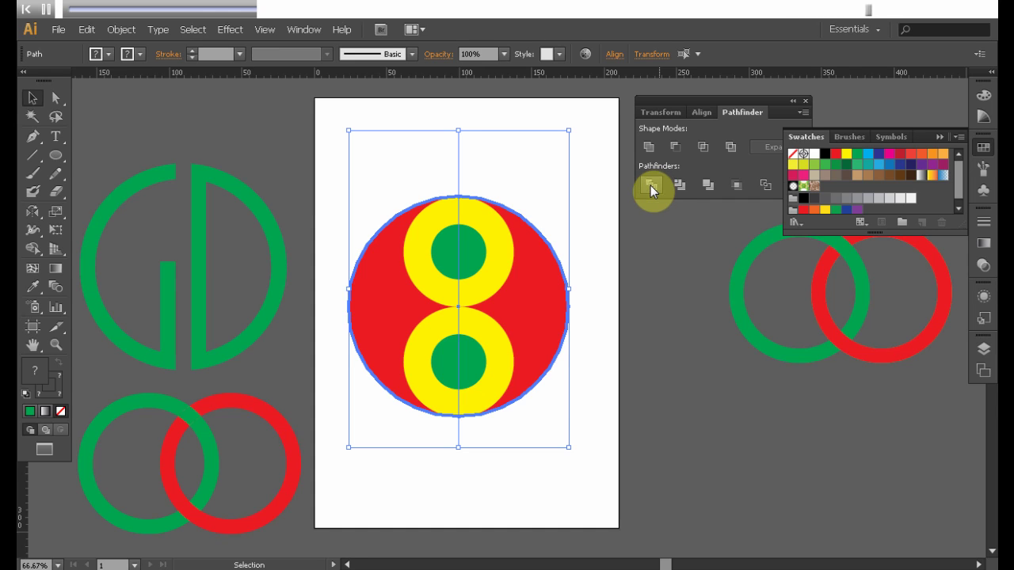
# - Divide the artwork along the vertical line with Pathfinder and ungroup the pieces
pyautogui.click(651, 186)
pyautogui.click(551, 169)
pyautogui.click(513, 224)
pyautogui.click(121, 29)
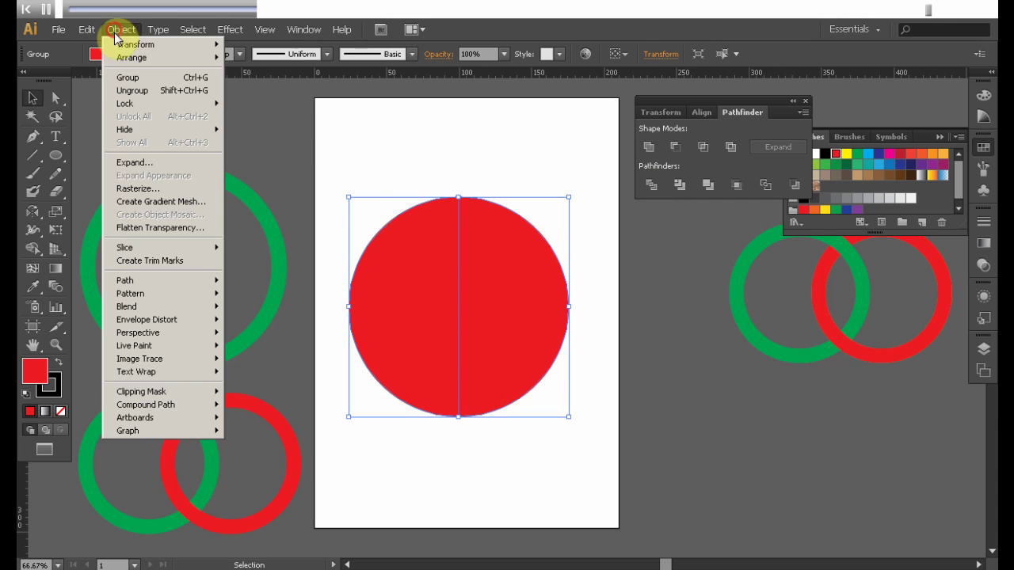
pyautogui.click(130, 95)
pyautogui.click(423, 132)
pyautogui.moveTo(485, 260); pyautogui.dragTo(533, 309)
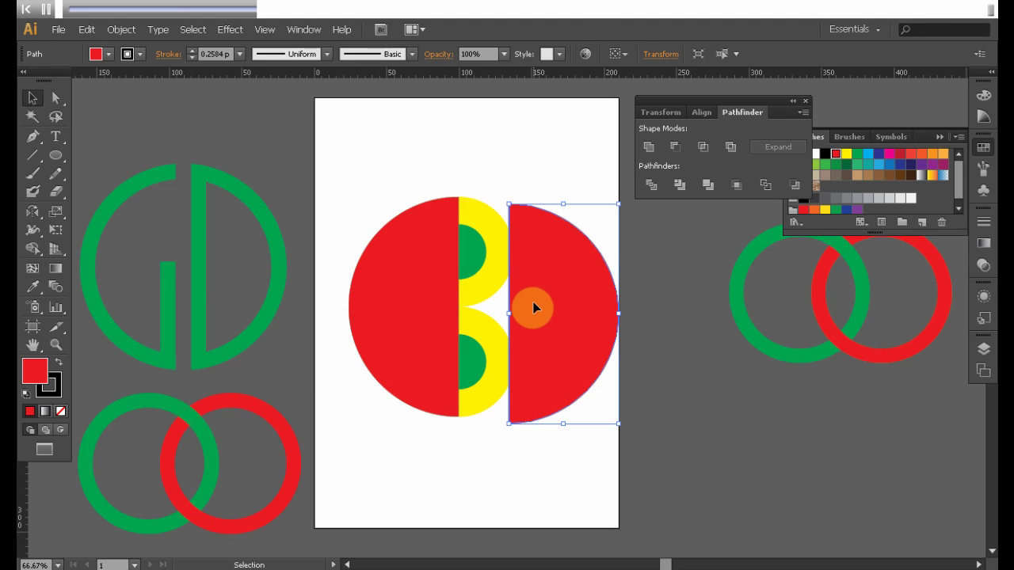
pyautogui.hotkey('ctrl', 'z')
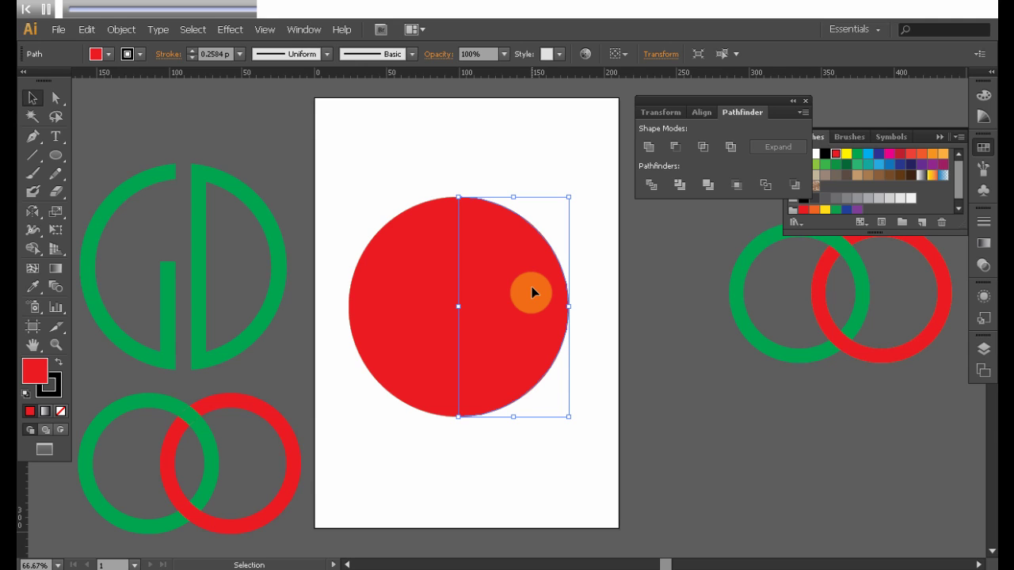
# - Send both red halves to the back, behind the yellow rings
pyautogui.keyDown('shift'); pyautogui.click(423, 273); pyautogui.keyUp('shift')
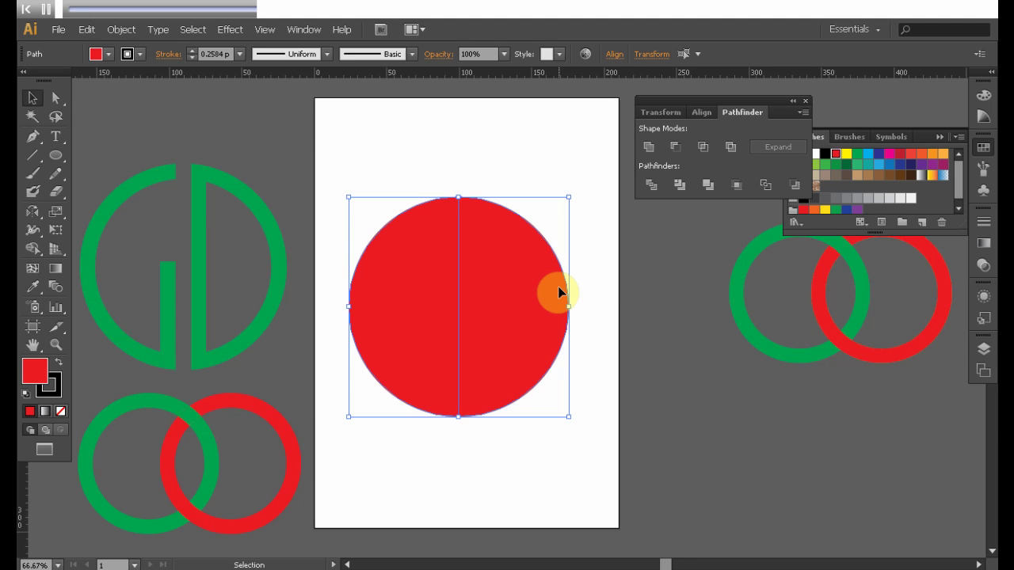
pyautogui.press('ctrl')
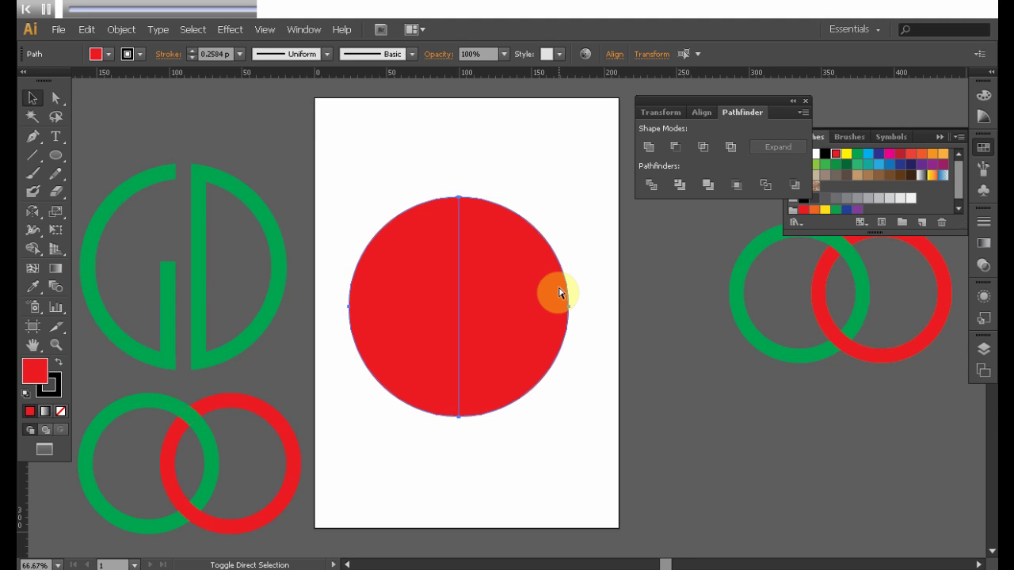
pyautogui.hotkey('ctrl', 'shift', '[')
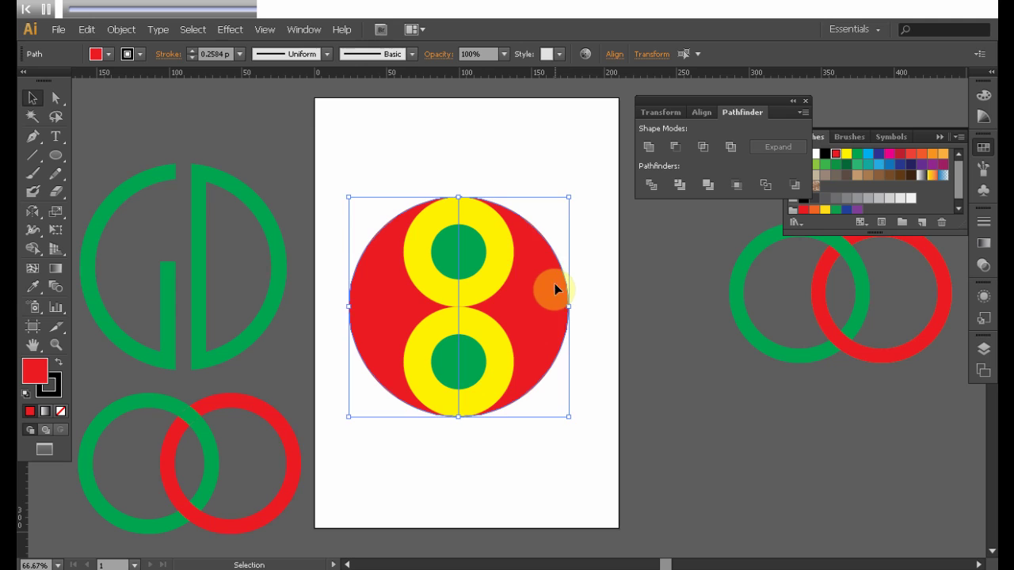
pyautogui.click(523, 174)
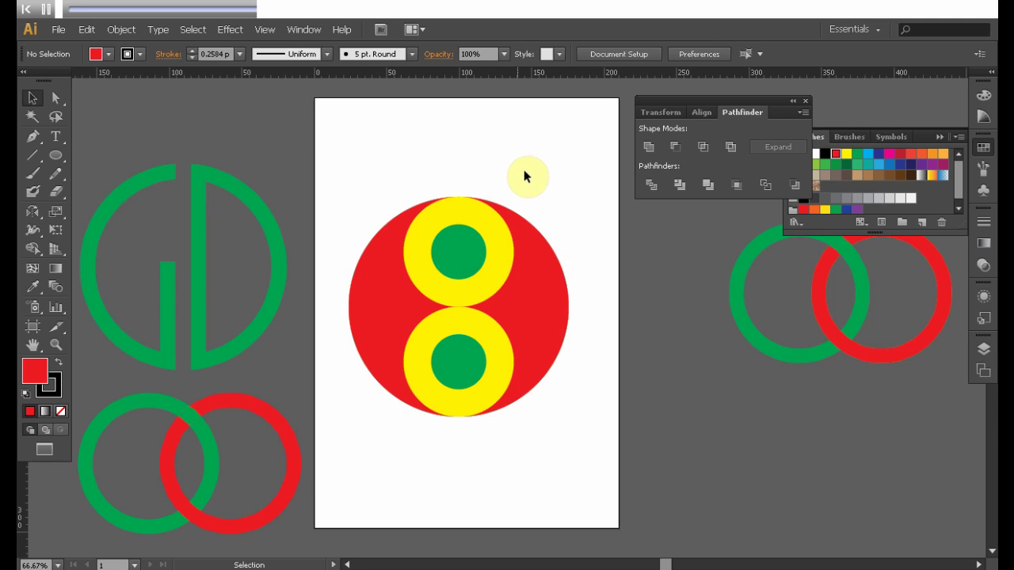
# - Divide the top yellow ring and red circle with Pathfinder and ungroup the pieces
pyautogui.click(463, 206)
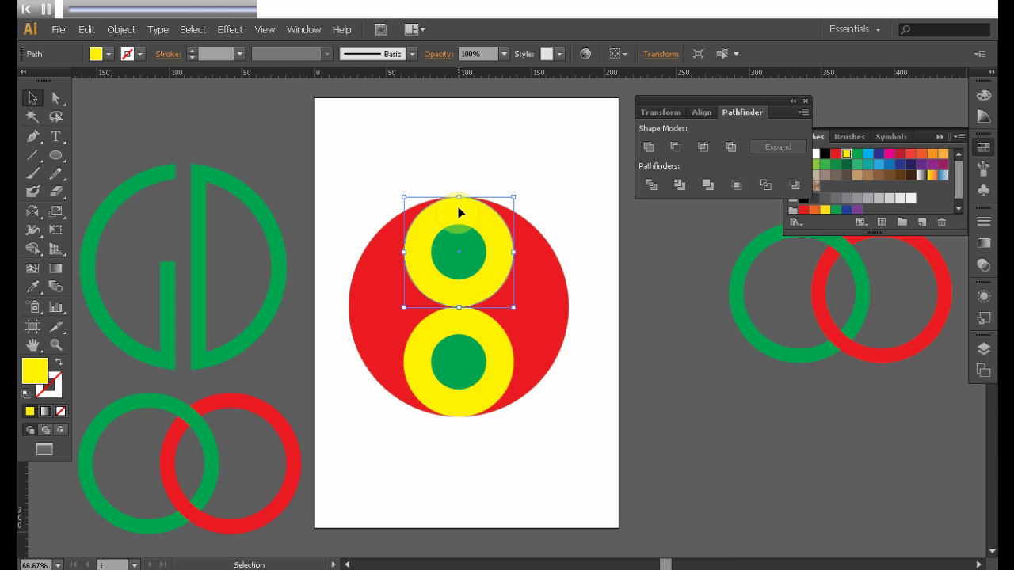
pyautogui.keyDown('shift'); pyautogui.click(545, 272); pyautogui.keyUp('shift')
pyautogui.keyDown('shift'); pyautogui.click(543, 272); pyautogui.keyUp('shift')
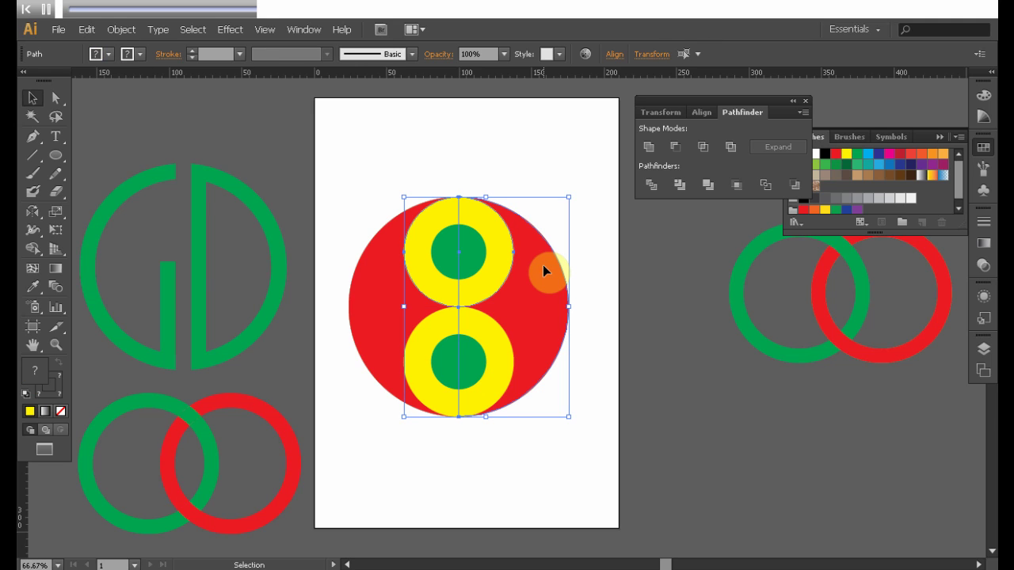
pyautogui.click(680, 184)
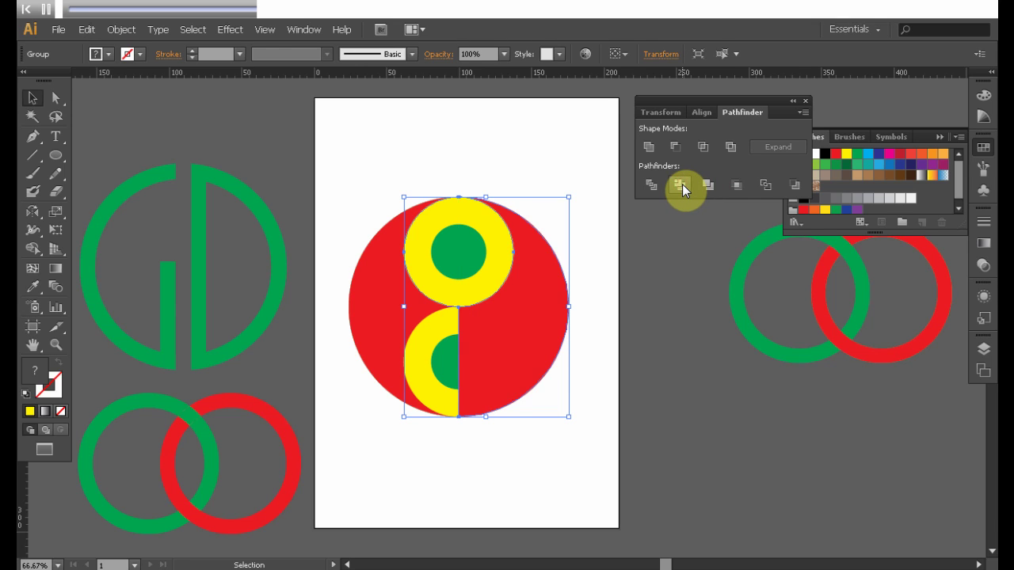
pyautogui.click(651, 245)
pyautogui.moveTo(541, 269)
pyautogui.mouseDown()
pyautogui.moveTo(599, 279)
pyautogui.moveTo(529, 279)
pyautogui.mouseUp()
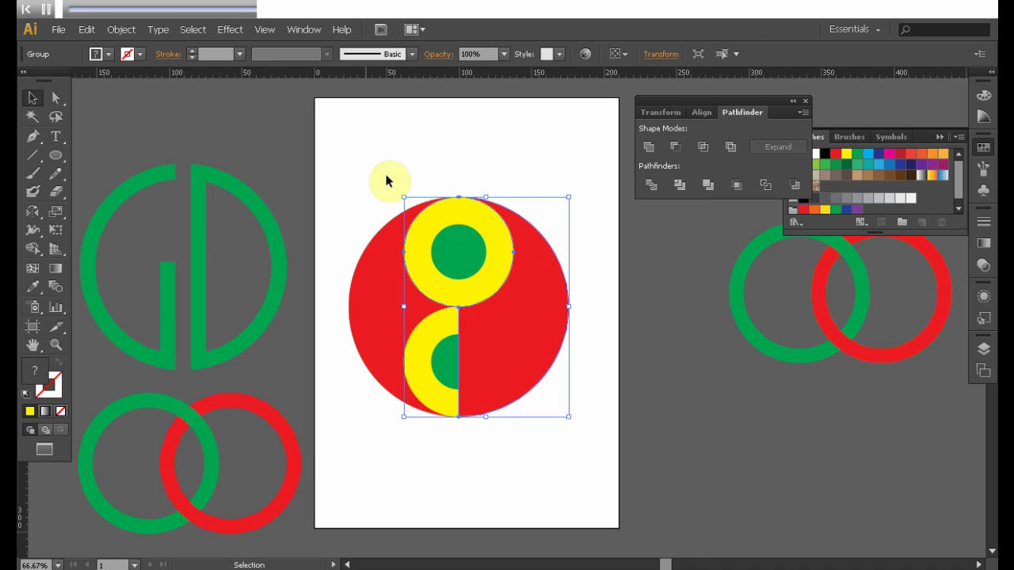
pyautogui.click(122, 29)
pyautogui.click(145, 90)
pyautogui.click(351, 140)
pyautogui.moveTo(554, 295); pyautogui.dragTo(597, 311)
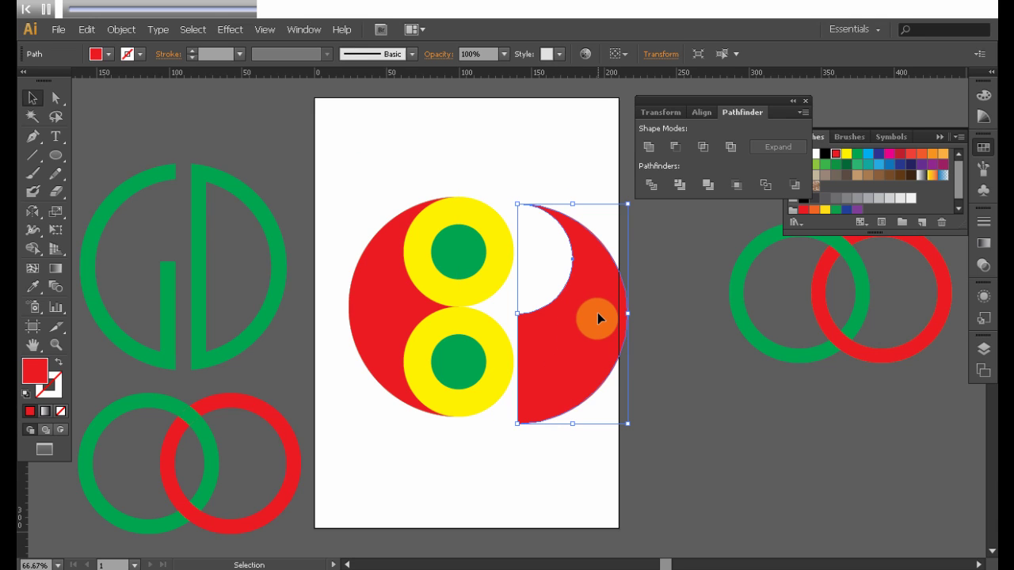
pyautogui.hotkey('ctrl', 'z')
pyautogui.click(598, 309)
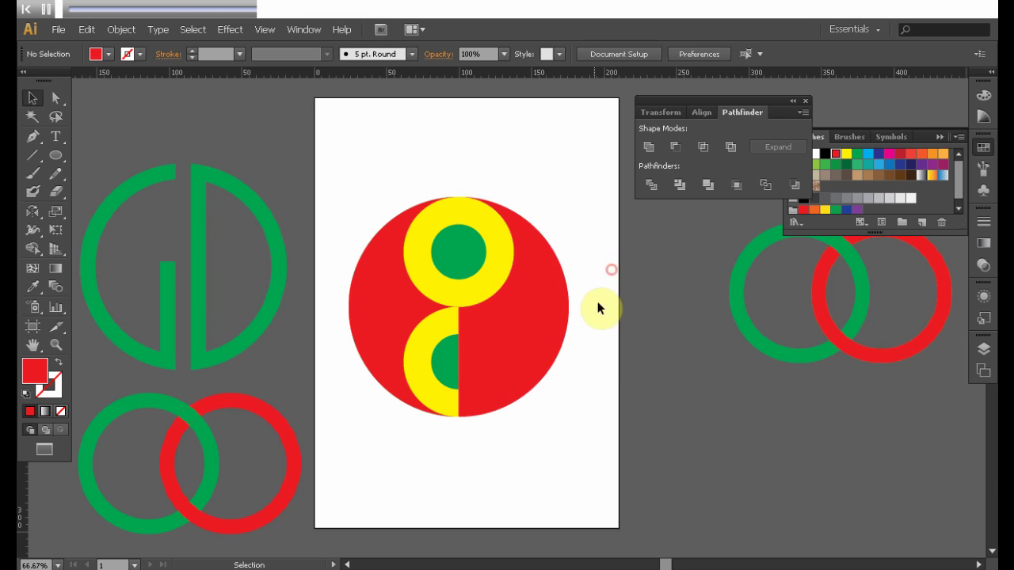
# - Divide the red circle along the lower yellow half-ring and ungroup the new pieces
pyautogui.click(434, 325)
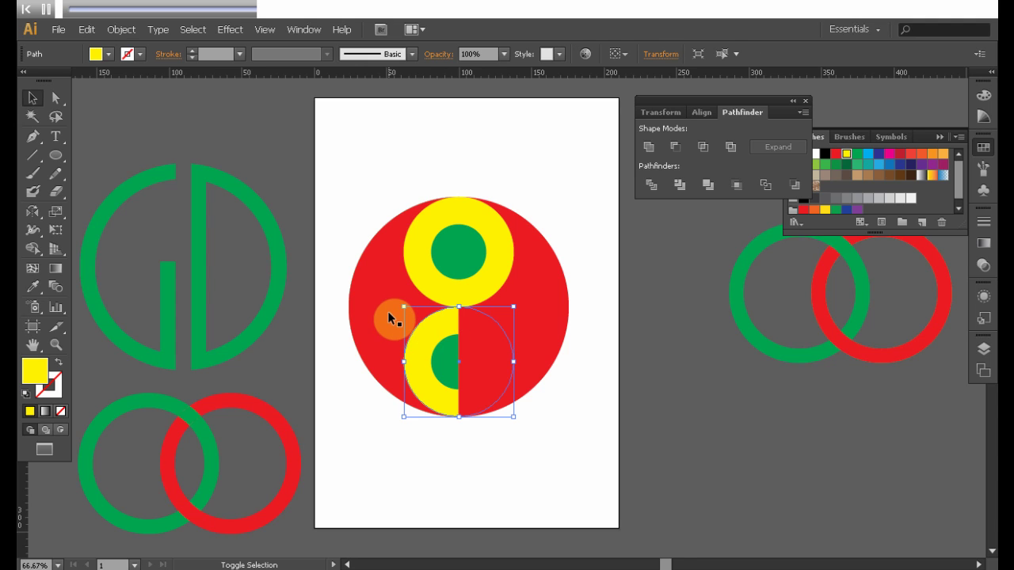
pyautogui.keyDown('shift'); pyautogui.click(388, 313); pyautogui.keyUp('shift')
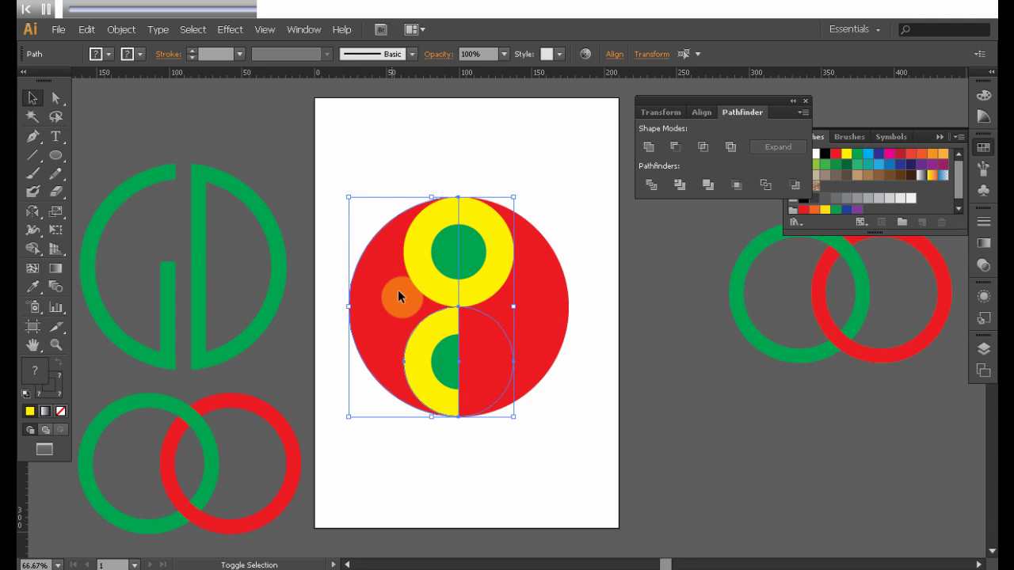
pyautogui.click(679, 185)
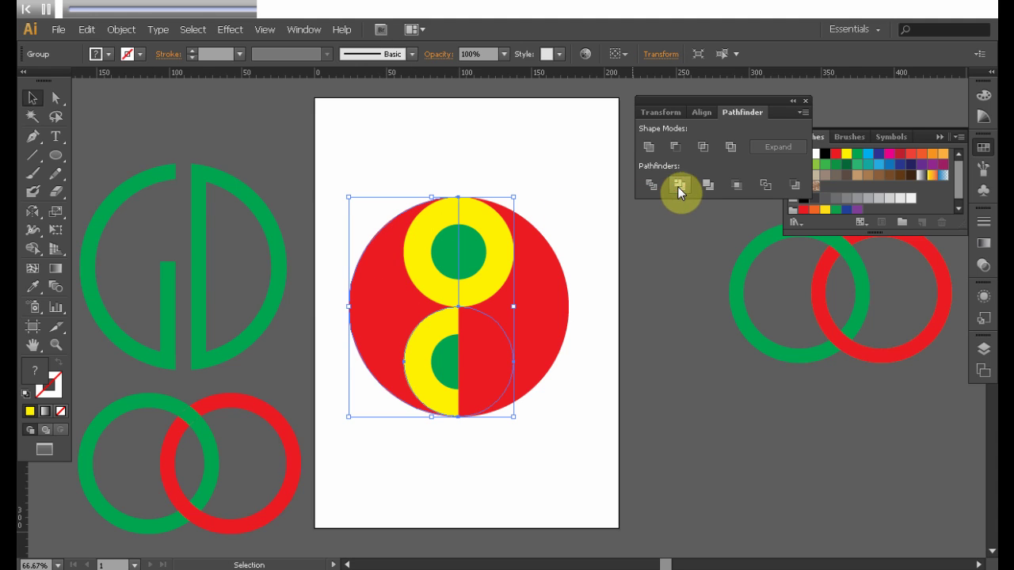
pyautogui.click(121, 30)
pyautogui.click(139, 90)
pyautogui.click(346, 118)
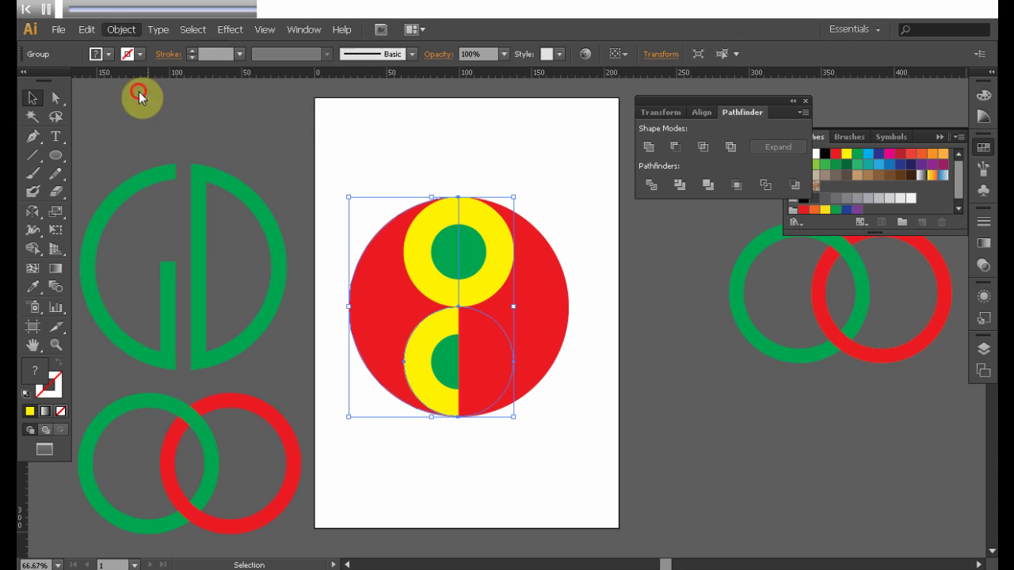
pyautogui.moveTo(380, 296)
pyautogui.mouseDown()
pyautogui.moveTo(329, 303)
pyautogui.moveTo(369, 316)
pyautogui.mouseUp()
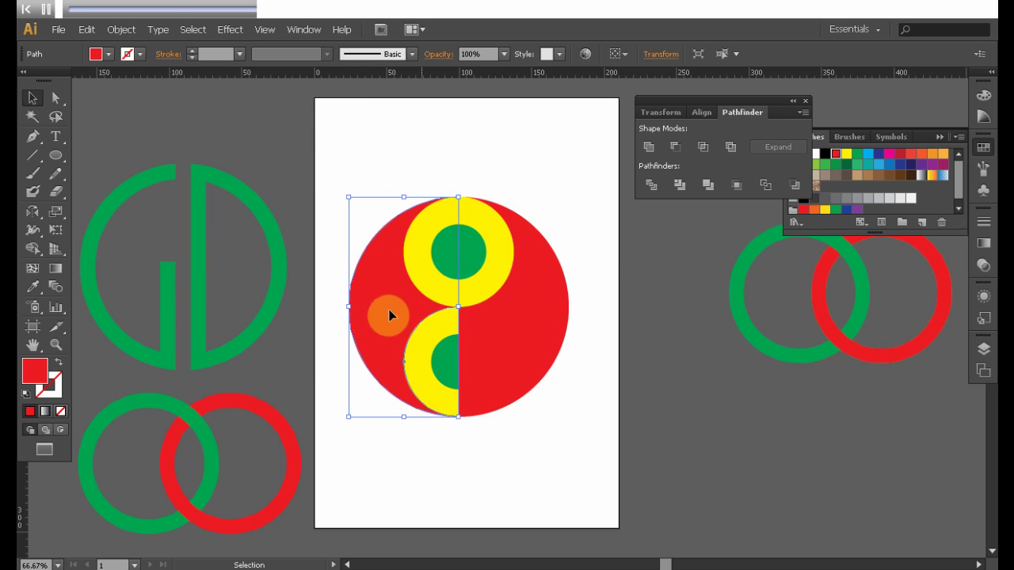
pyautogui.click(608, 246)
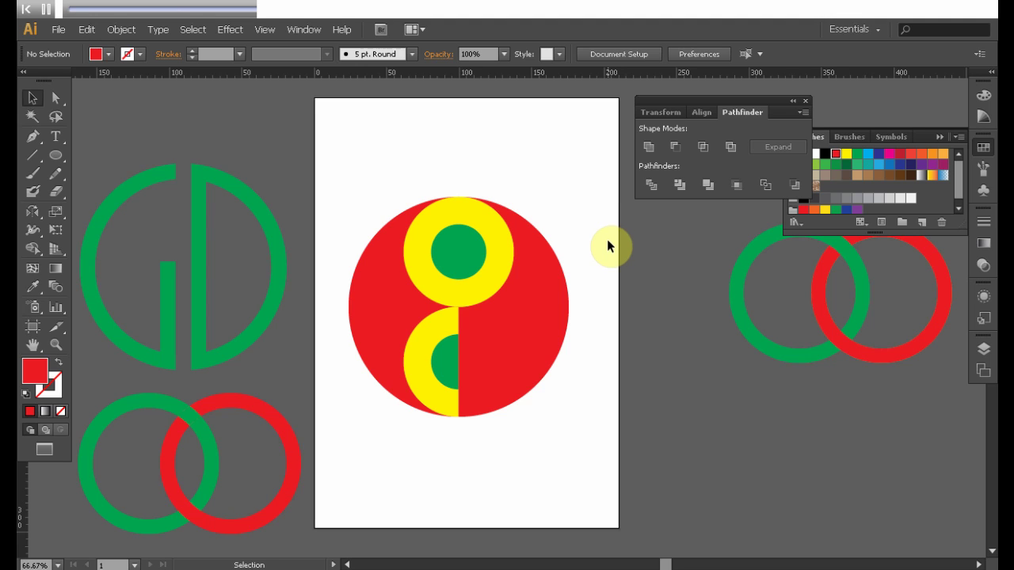
# - Unite the top yellow ring with the left red half
pyautogui.click(428, 285)
pyautogui.keyDown('shift'); pyautogui.click(383, 298); pyautogui.keyUp('shift')
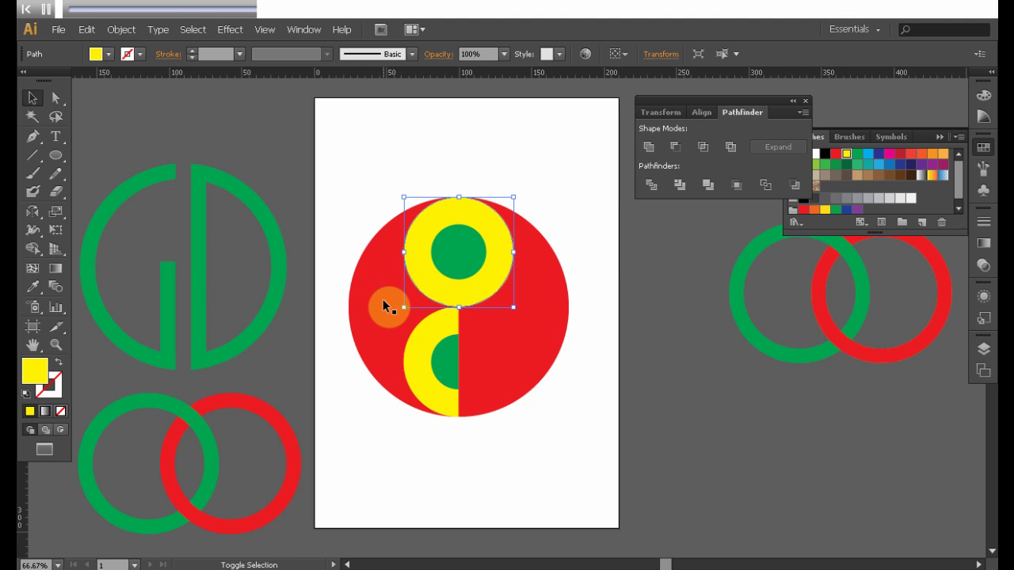
pyautogui.click(648, 147)
pyautogui.click(639, 285)
# - Unite the lower circle with the right red half and send it behind the green dot
pyautogui.click(459, 331)
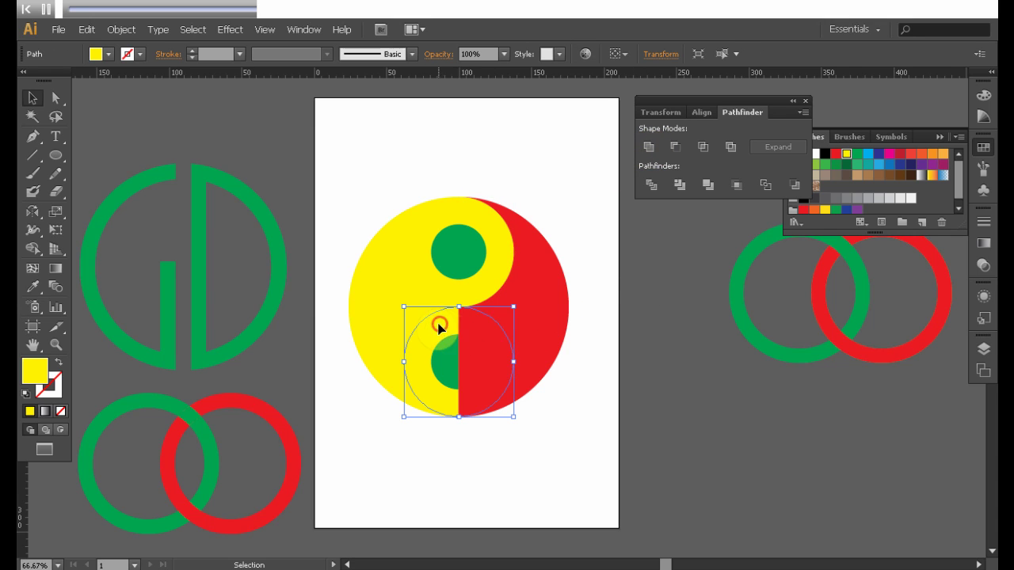
pyautogui.keyDown('shift'); pyautogui.click(537, 313); pyautogui.keyUp('shift')
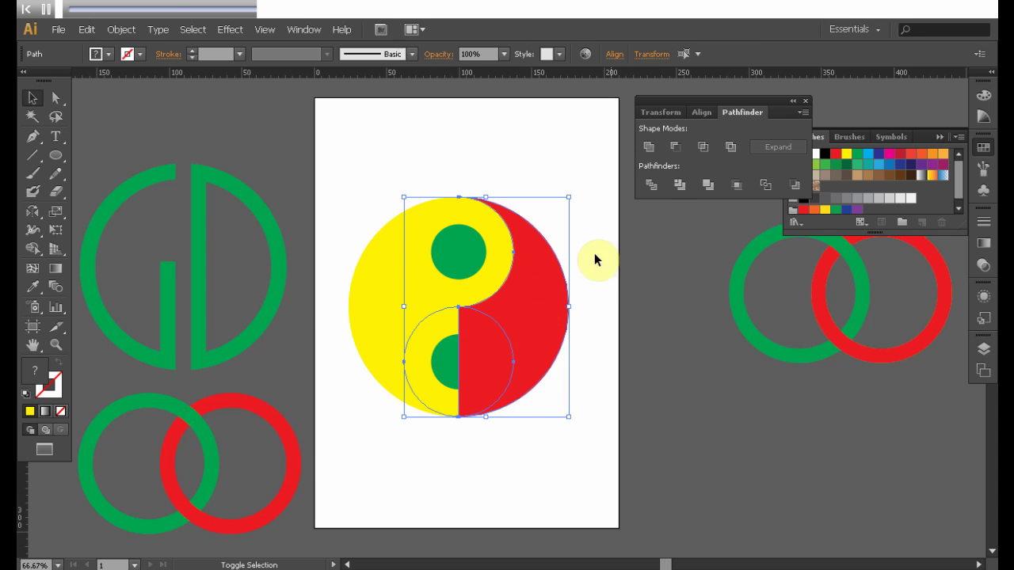
pyautogui.click(647, 147)
pyautogui.click(638, 309)
pyautogui.click(537, 292)
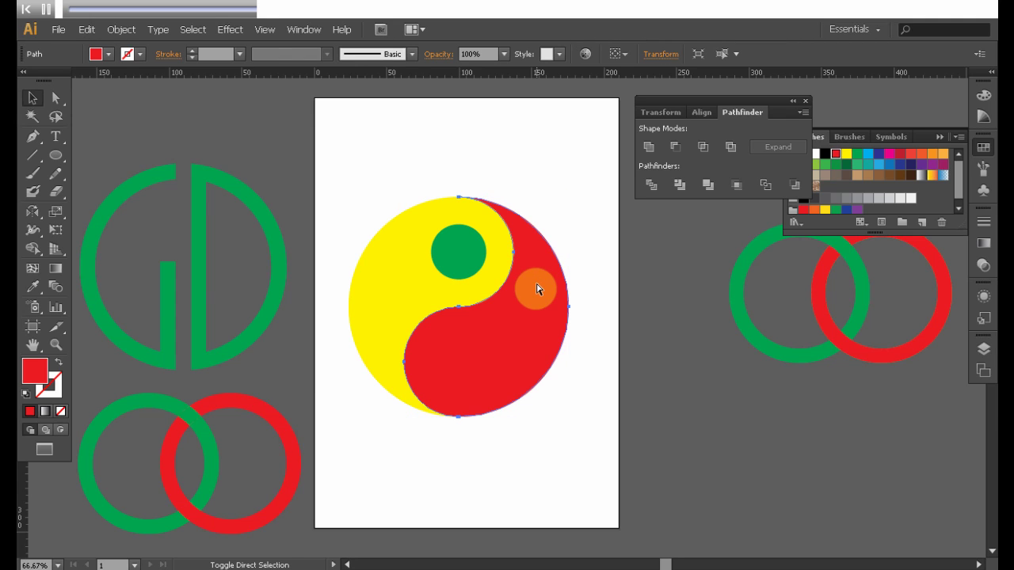
pyautogui.hotkey('ctrl', '[')
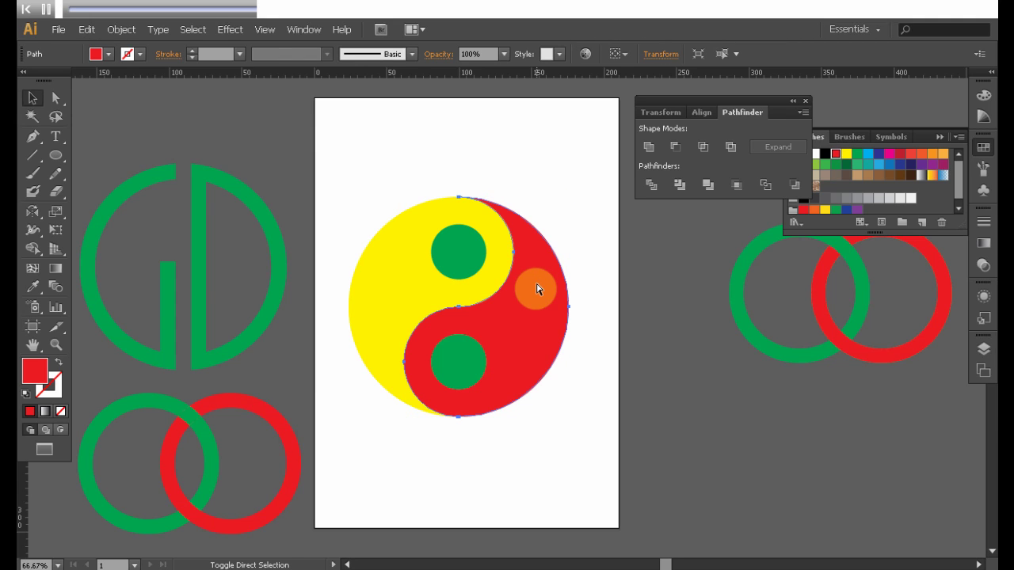
pyautogui.click(565, 174)
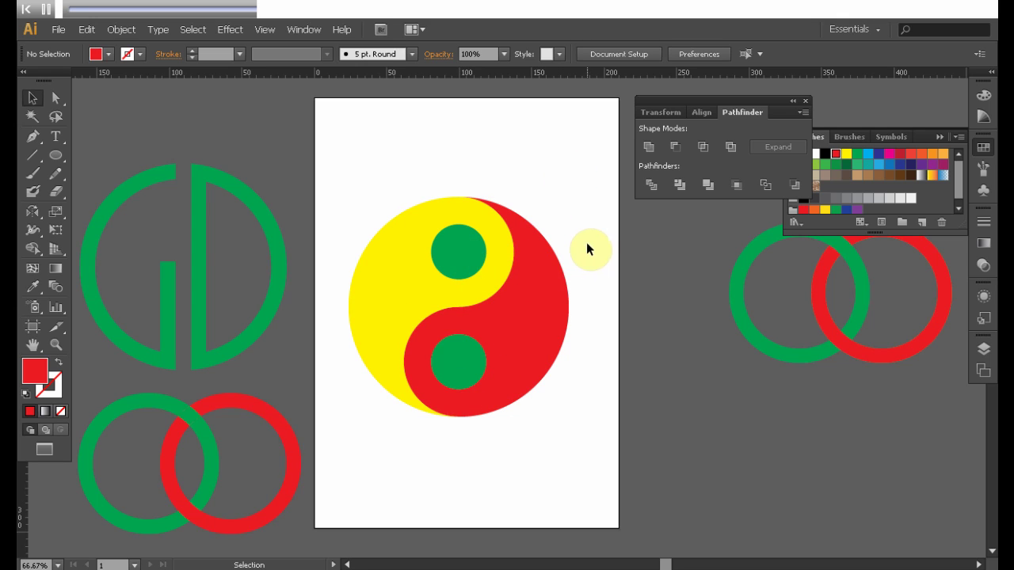
# - Recolour the upper green dot red and the lower green dot yellow
pyautogui.click(459, 259)
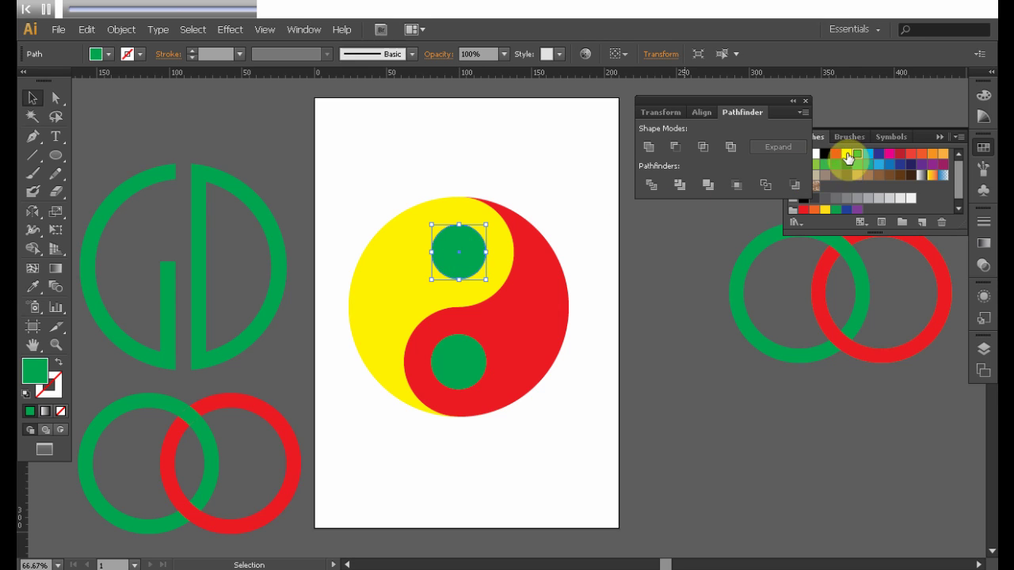
pyautogui.click(836, 155)
pyautogui.click(623, 283)
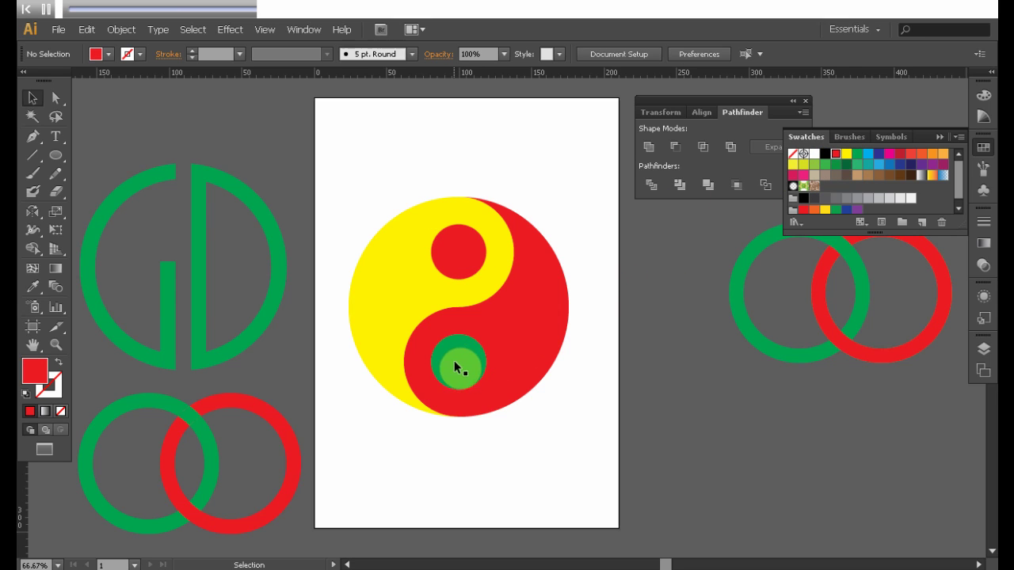
pyautogui.click(457, 361)
pyautogui.click(846, 155)
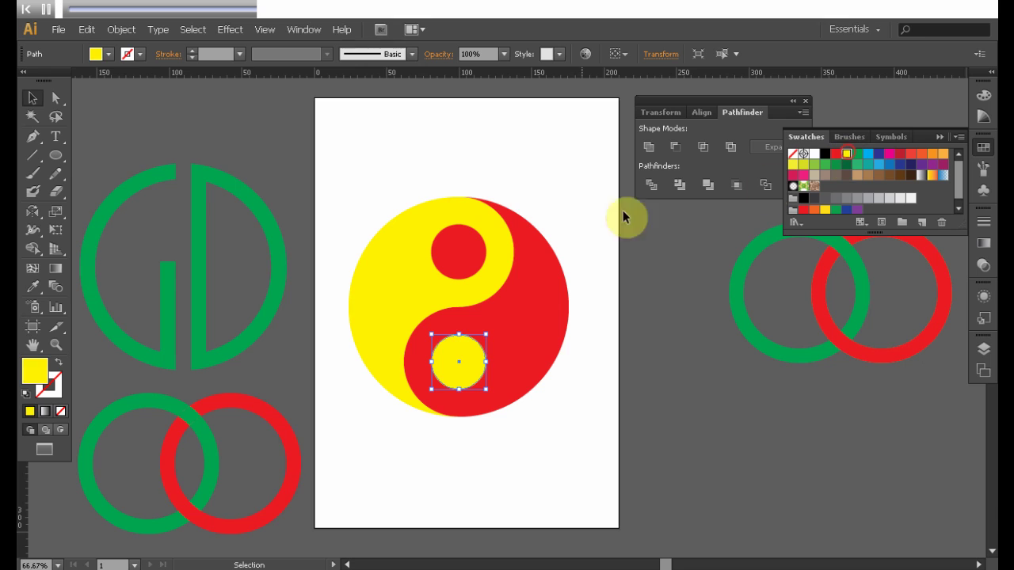
# - Select all the yin-yang pieces and group them with Ctrl+G
pyautogui.moveTo(345, 158); pyautogui.dragTo(592, 413)
pyautogui.press('a')
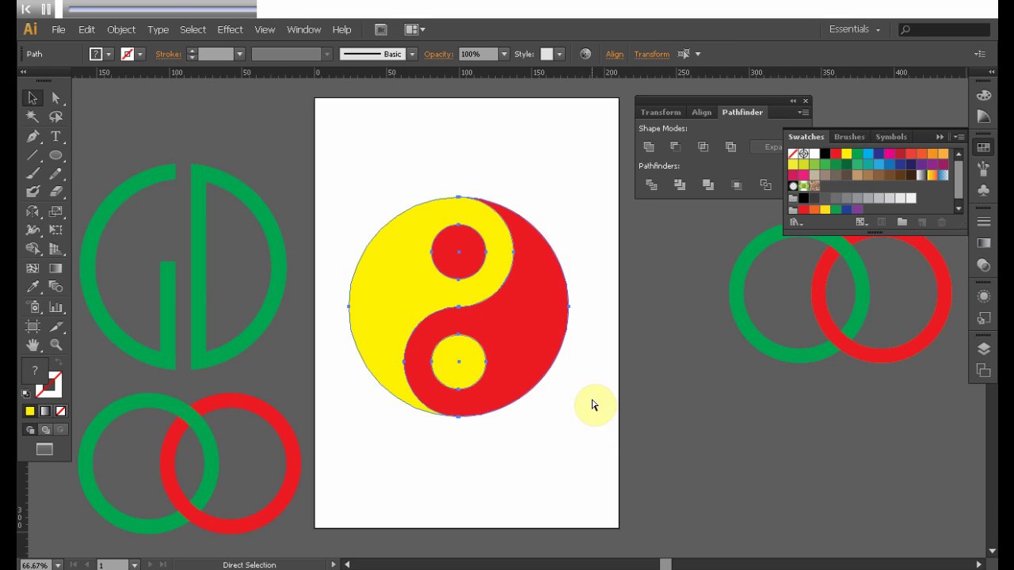
pyautogui.hotkey('ctrl', 'g')
pyautogui.press('v')
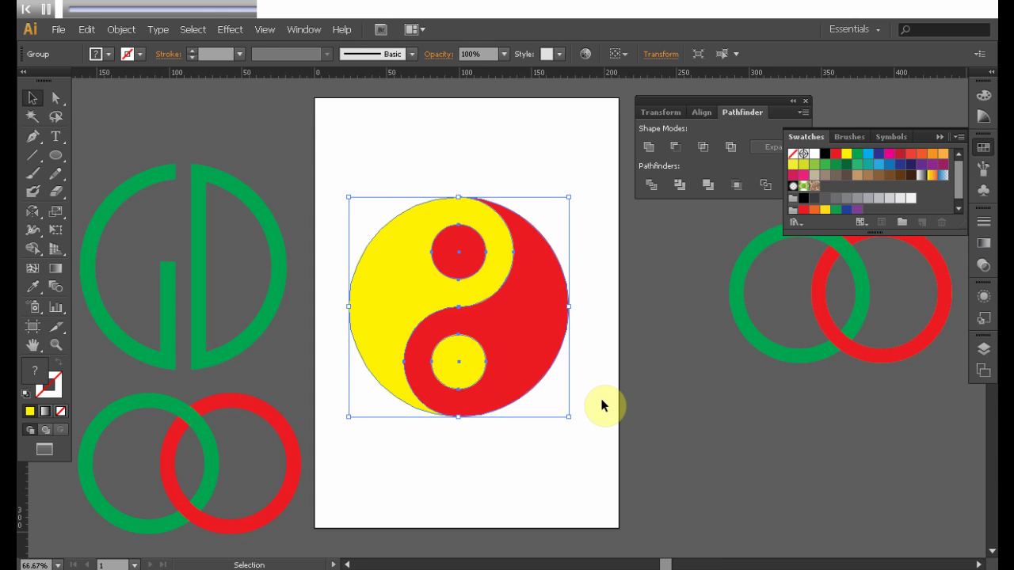
# - Select the grouped yin-yang on the artboard
pyautogui.click(500, 340)
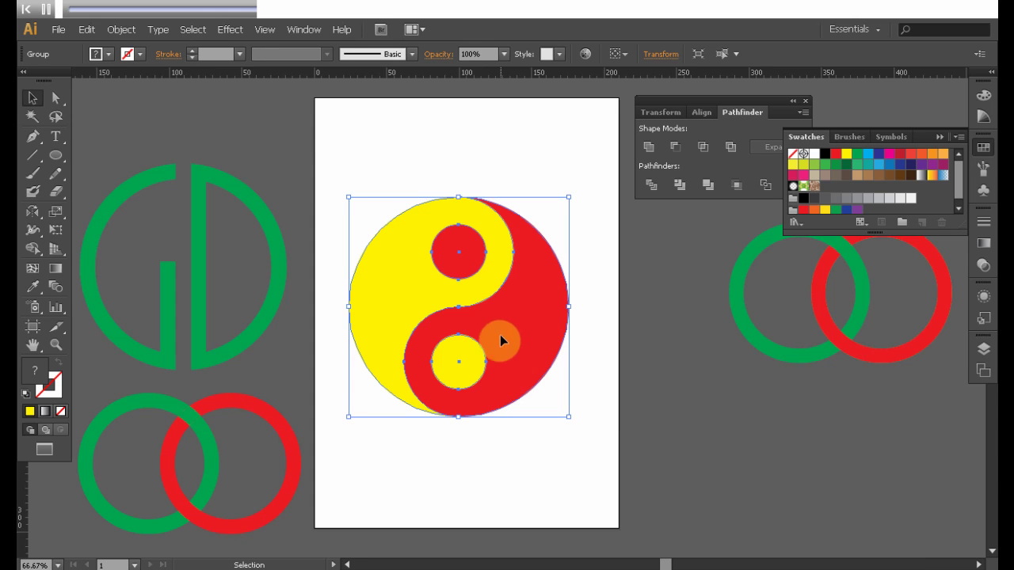